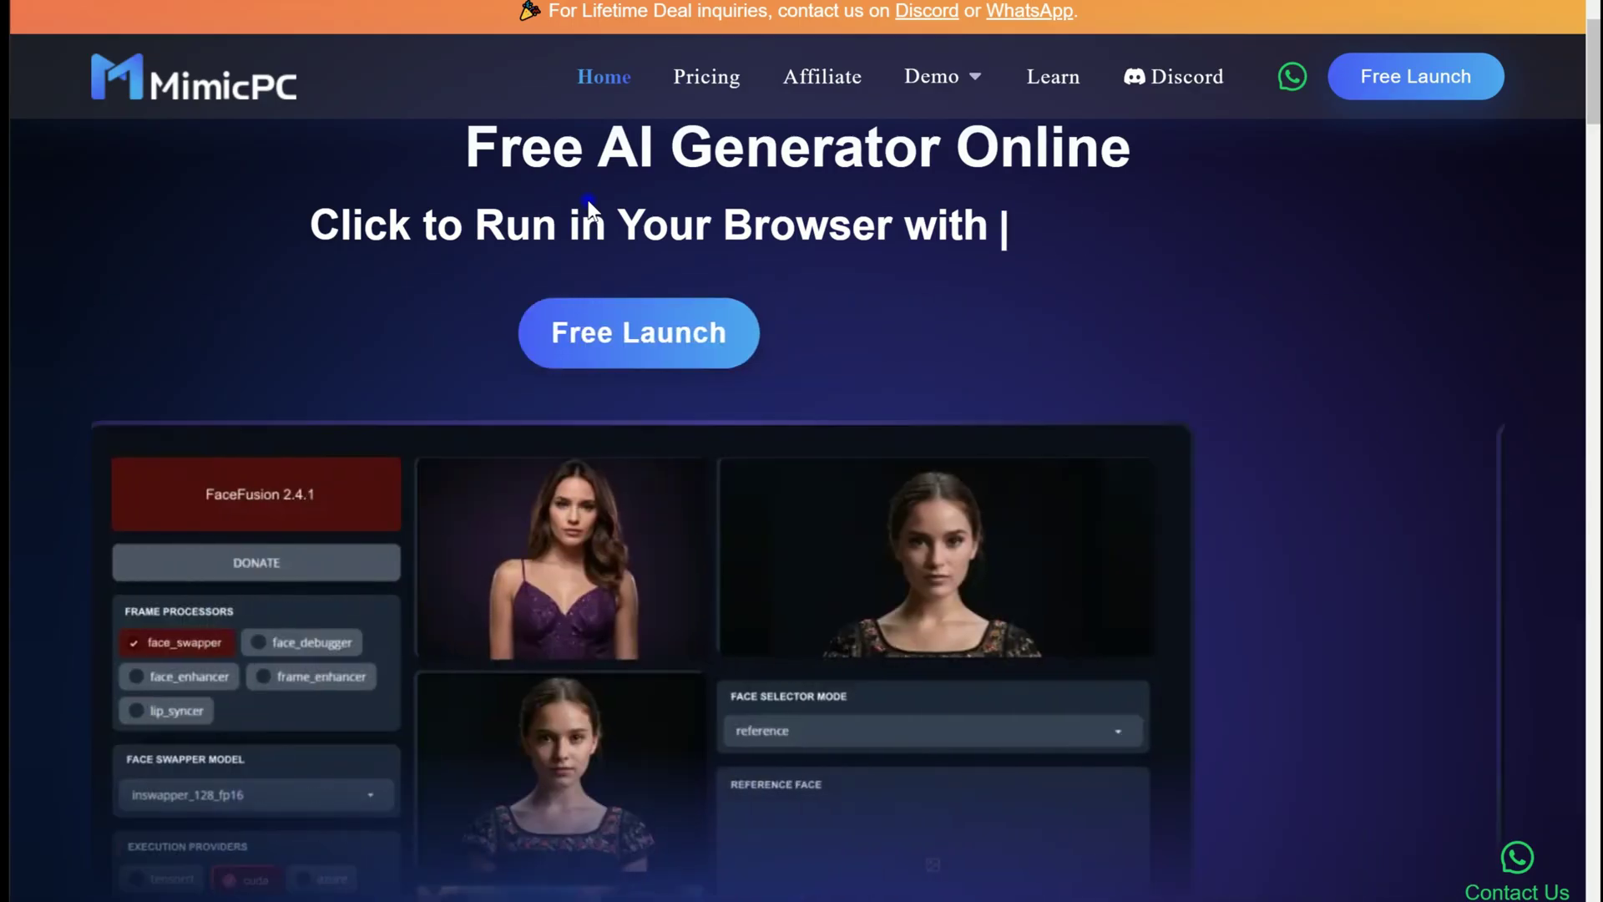
# - Scroll down the MimicPC homepage to browse its content
pyautogui.scroll(-1, 588, 199)
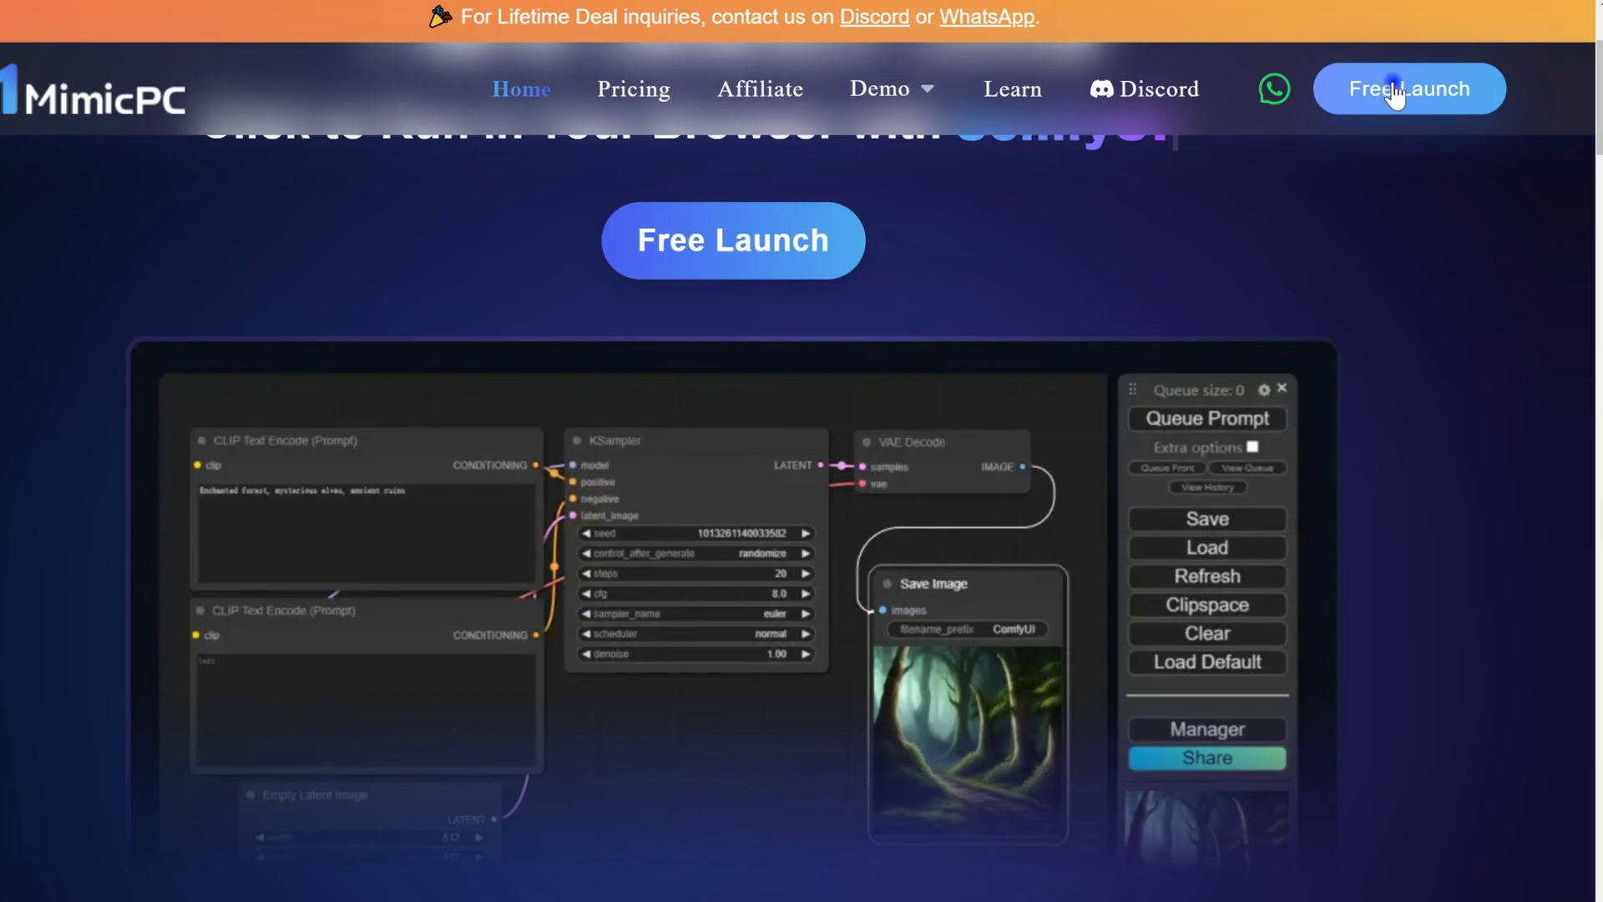
# - Use Free Launch in the MimicPC header to reach the sign-in page
pyautogui.click(1416, 76)
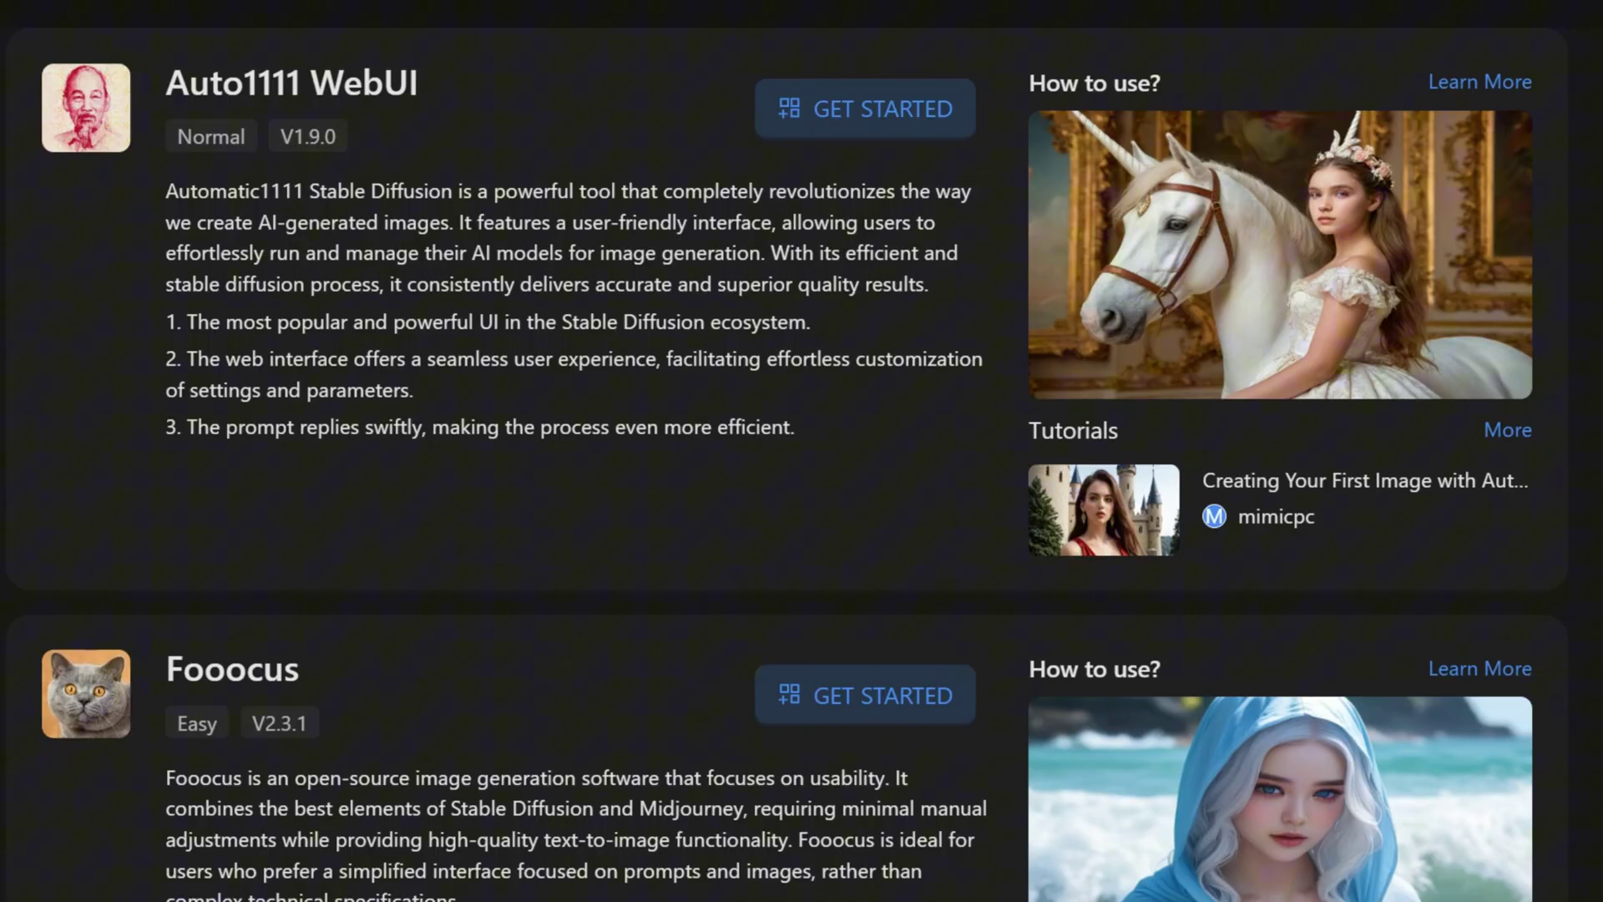
pyautogui.scroll(-3, 801, 450)
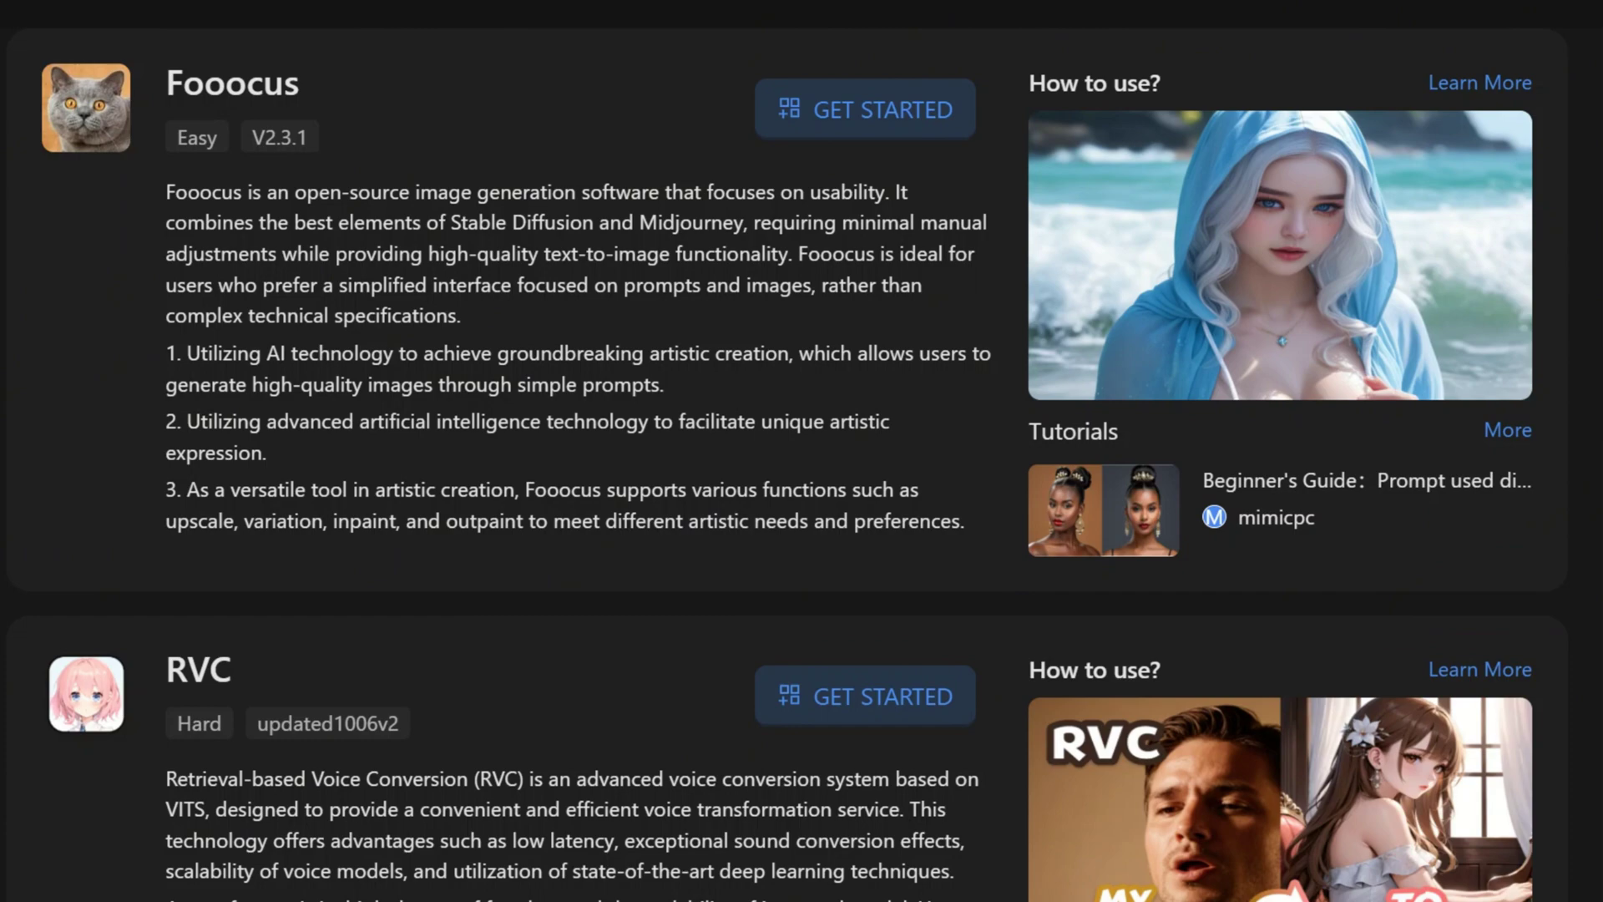
pyautogui.scroll(-3, 801, 451)
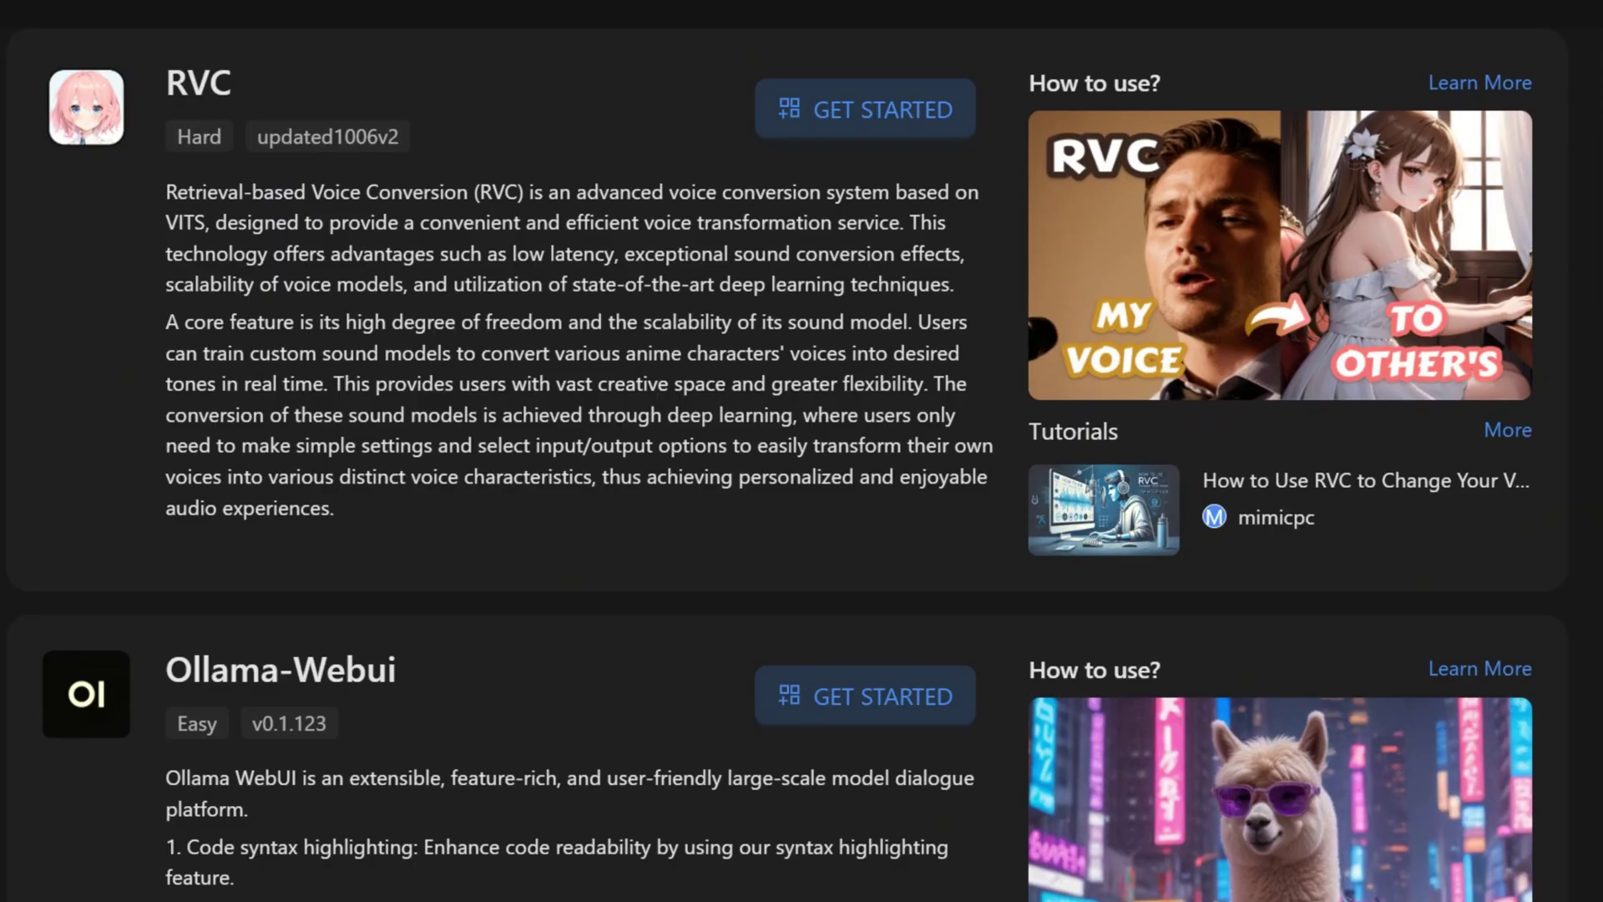
pyautogui.scroll(-3, 801, 451)
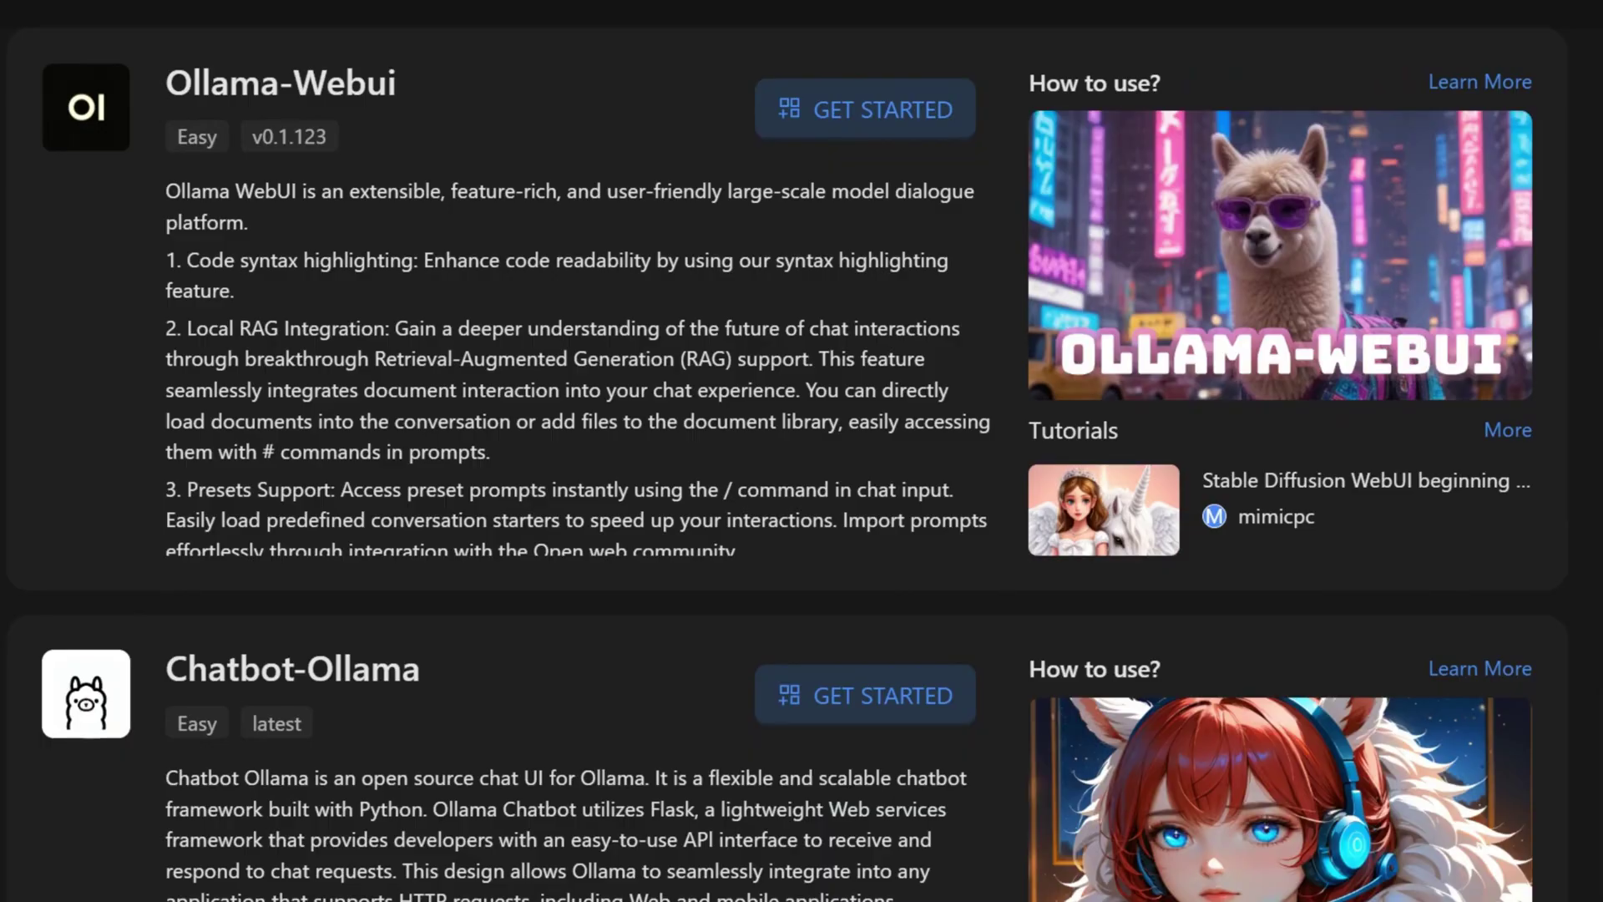
pyautogui.scroll(-3, 802, 451)
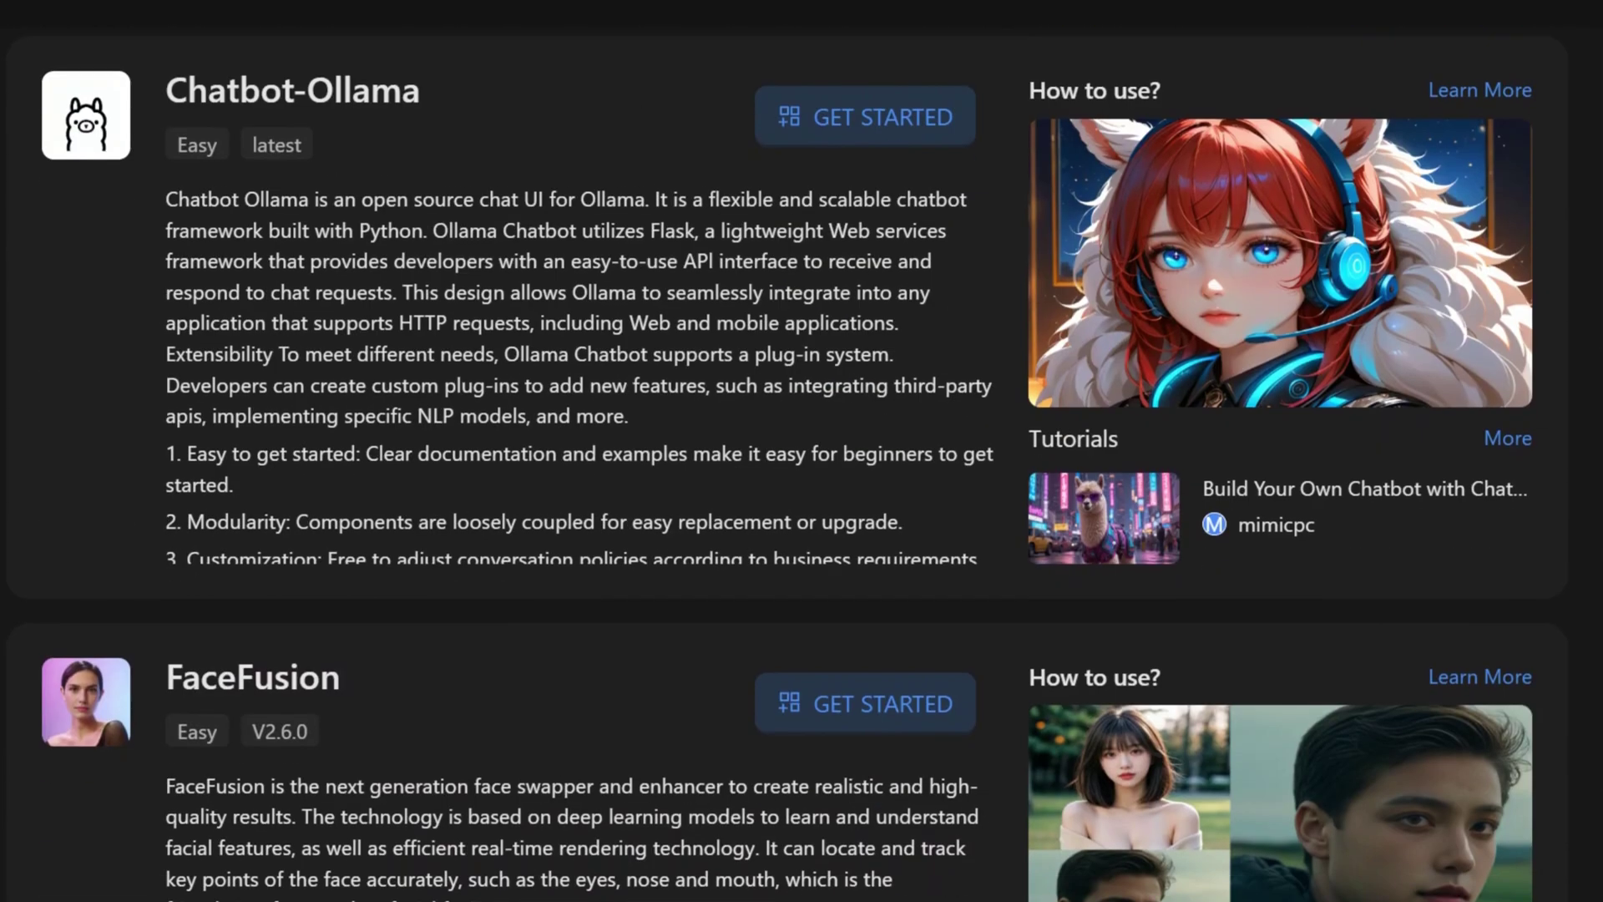
pyautogui.scroll(-3, 801, 451)
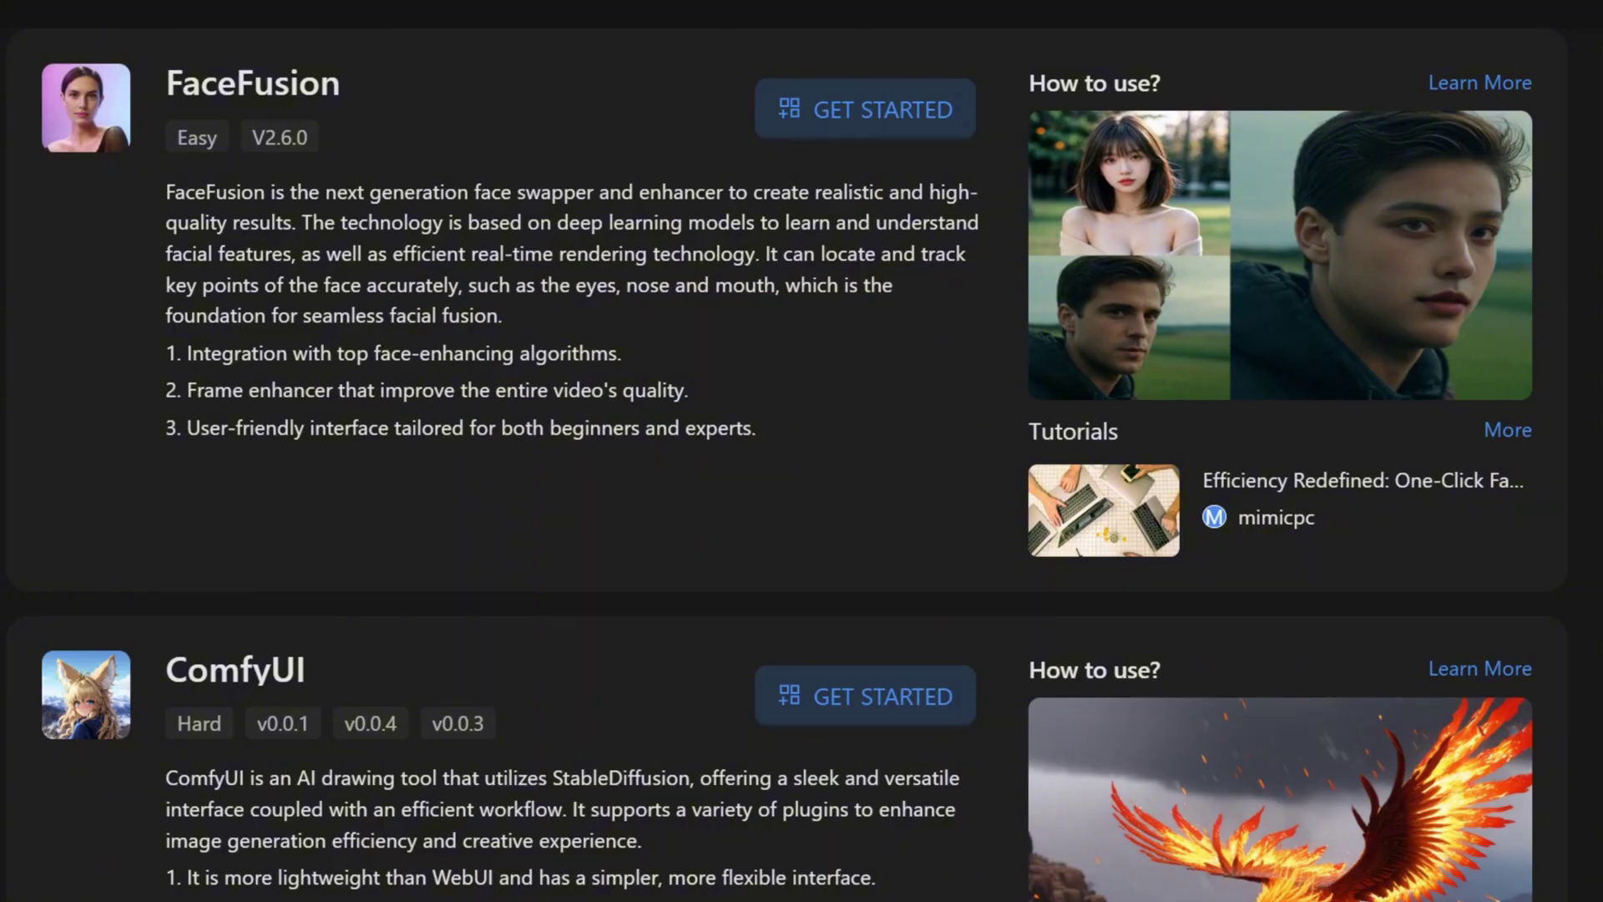
pyautogui.scroll(-3, 801, 451)
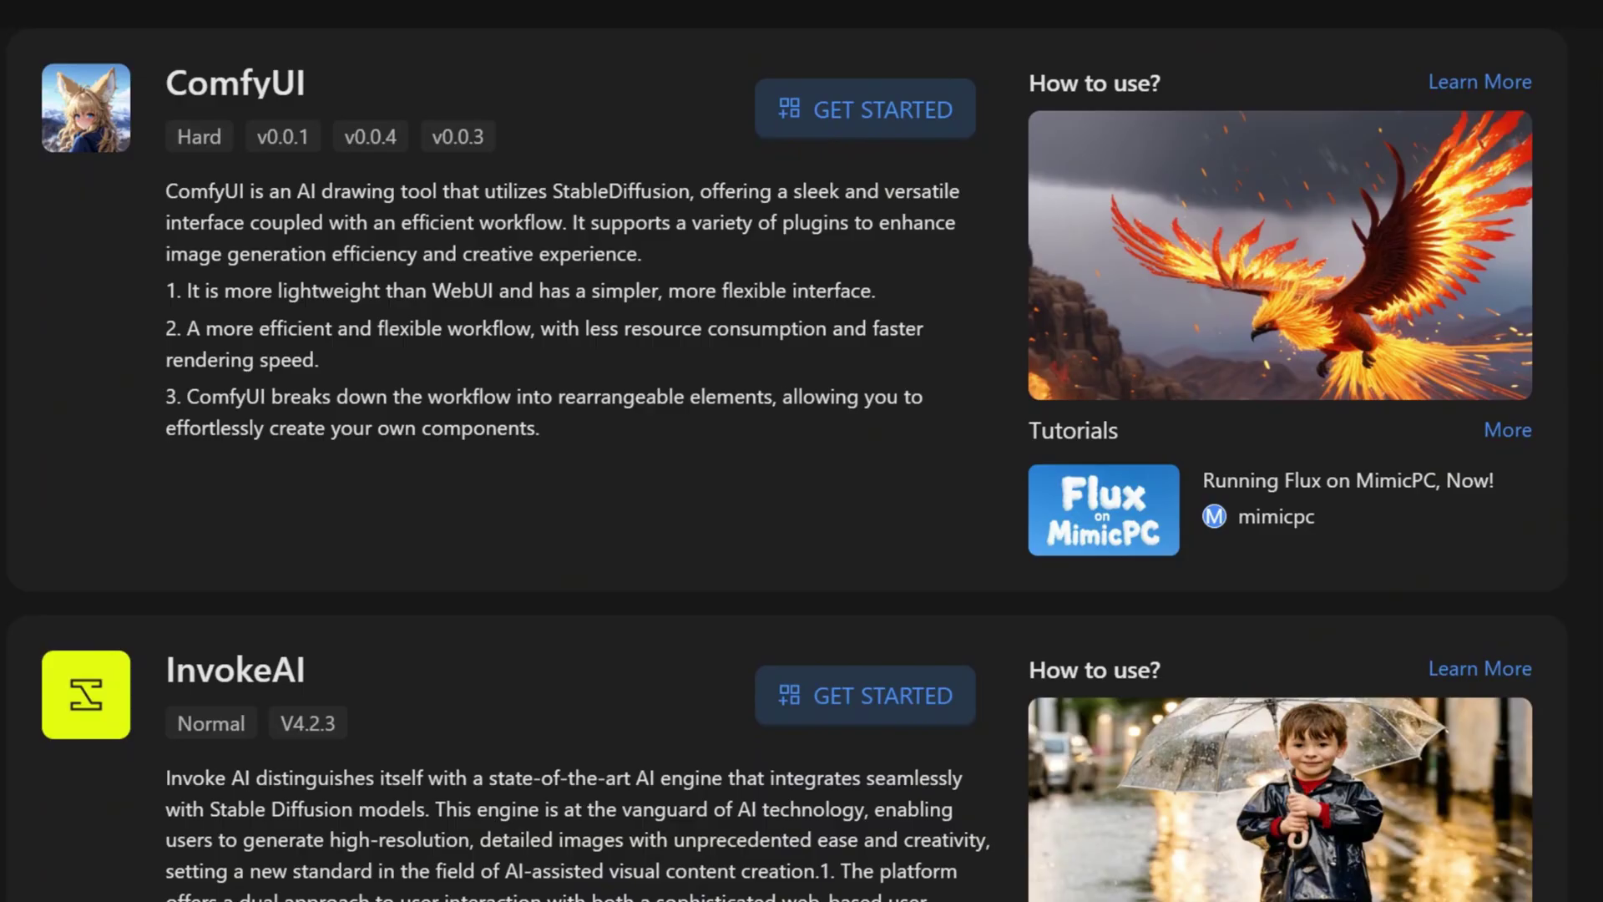
pyautogui.scroll(-3, 801, 451)
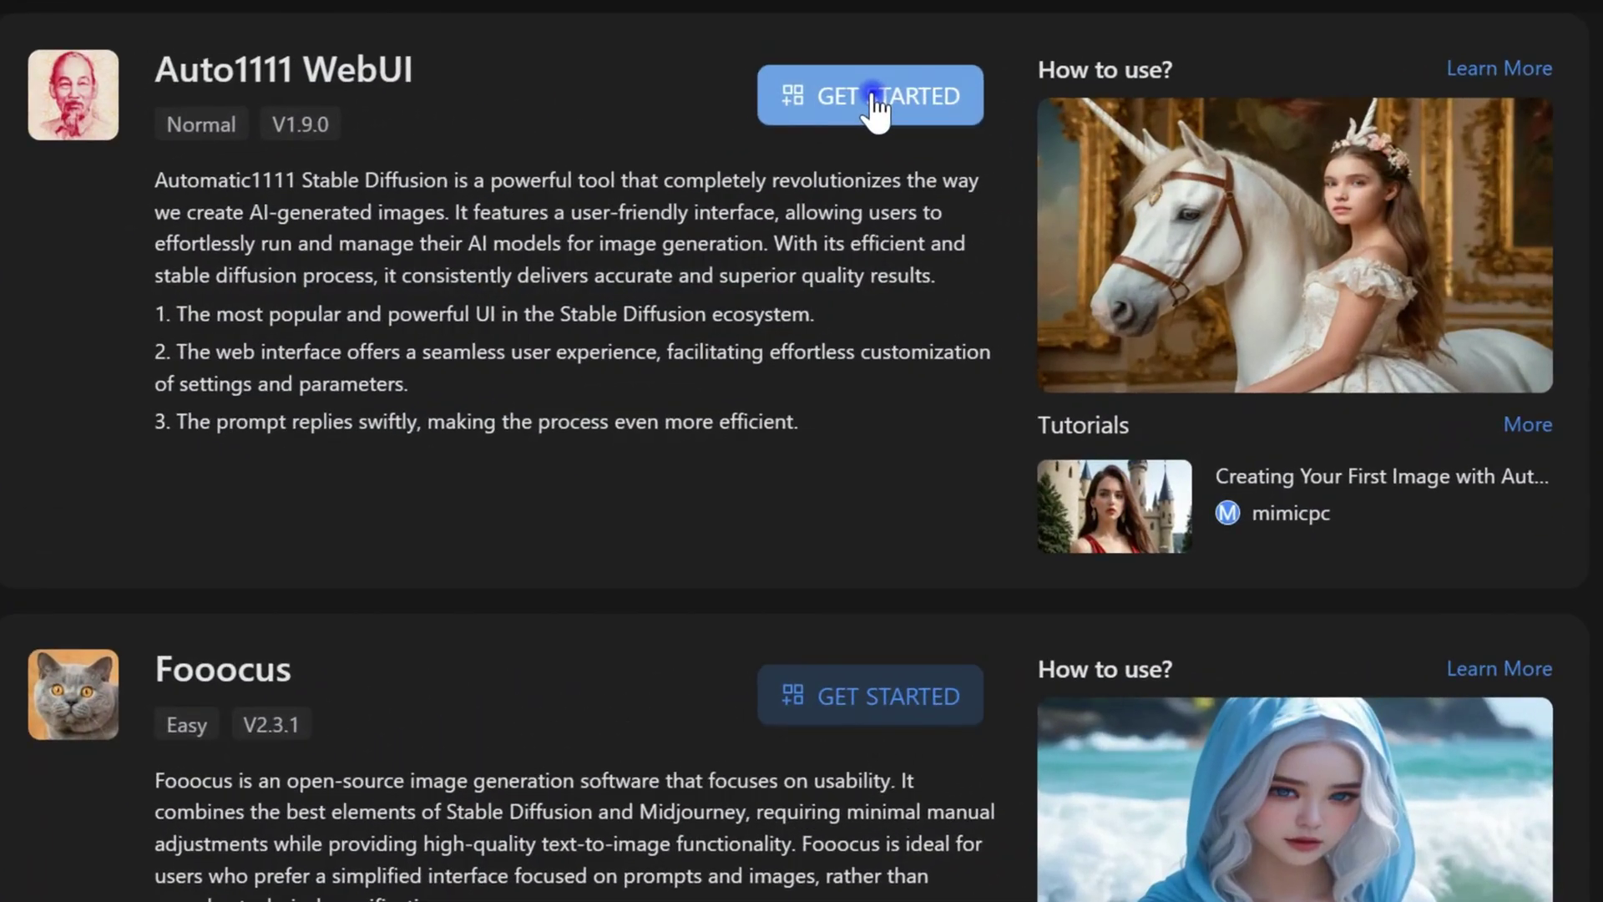
# - Create and start an Auto1111 WebUI V1.9.0 instance on Medium hardware
pyautogui.click(876, 106)
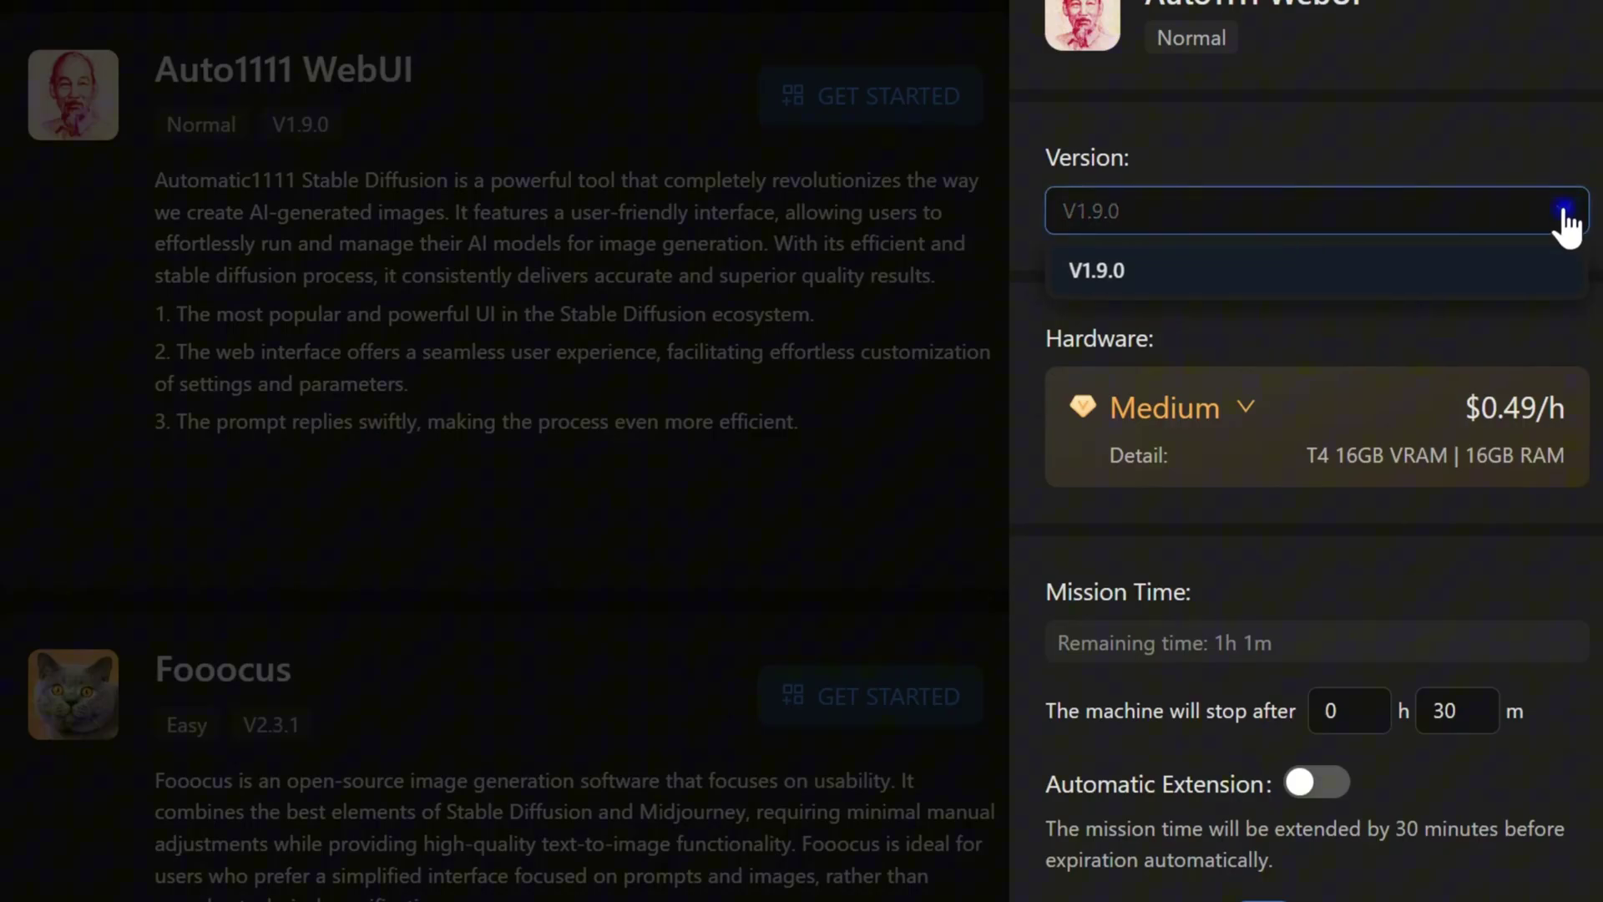
pyautogui.click(1564, 222)
pyautogui.click(1242, 300)
pyautogui.click(1250, 409)
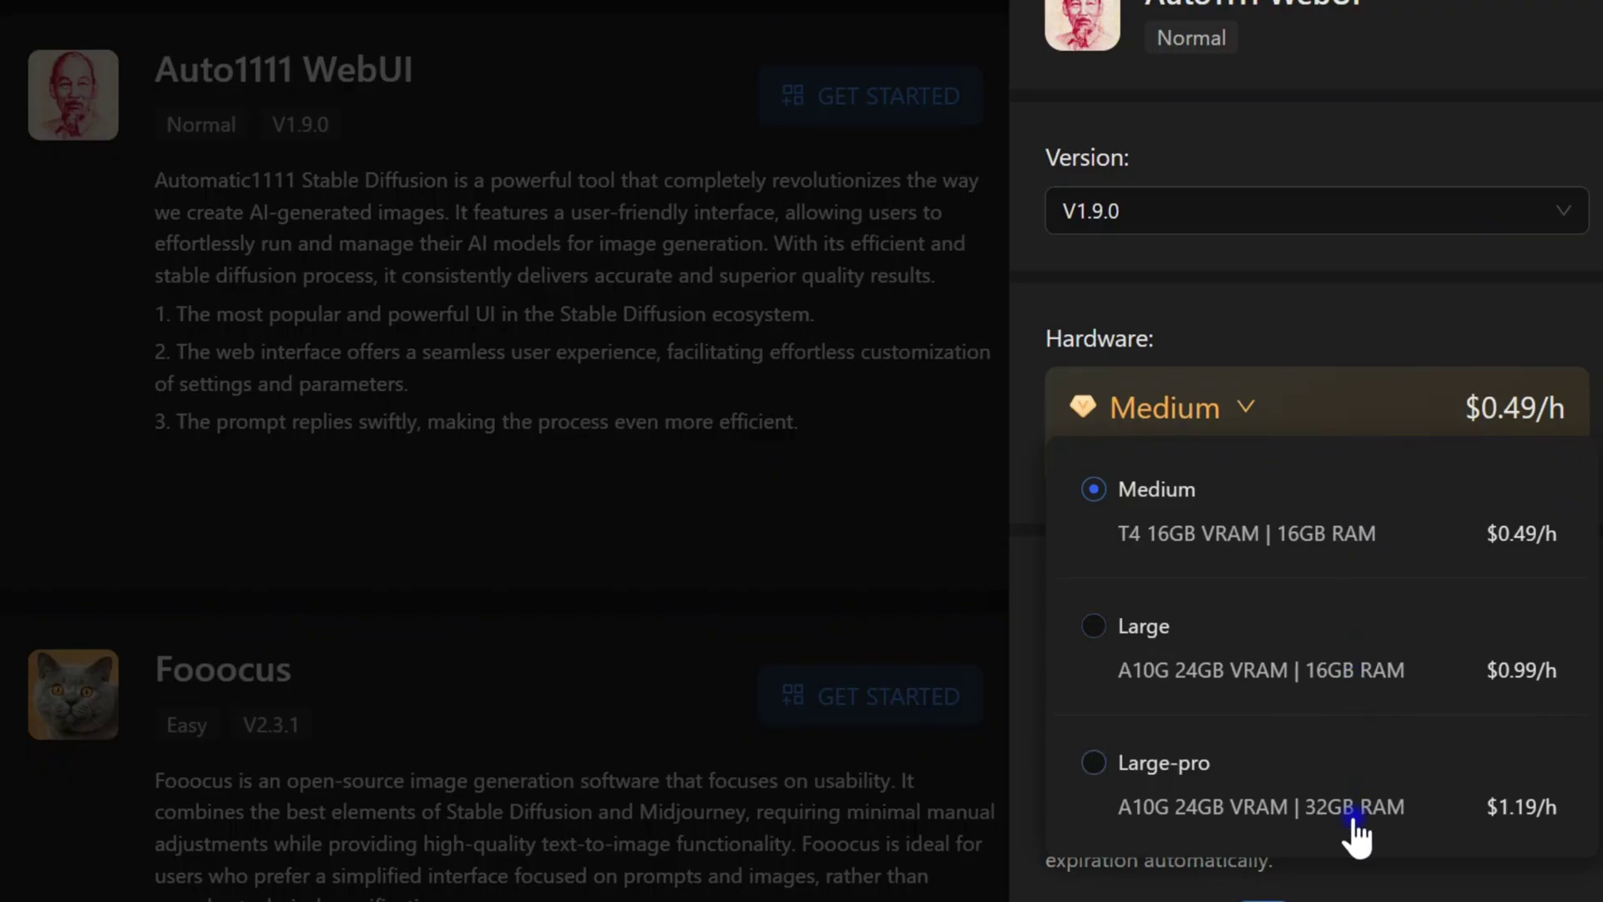
pyautogui.click(1248, 417)
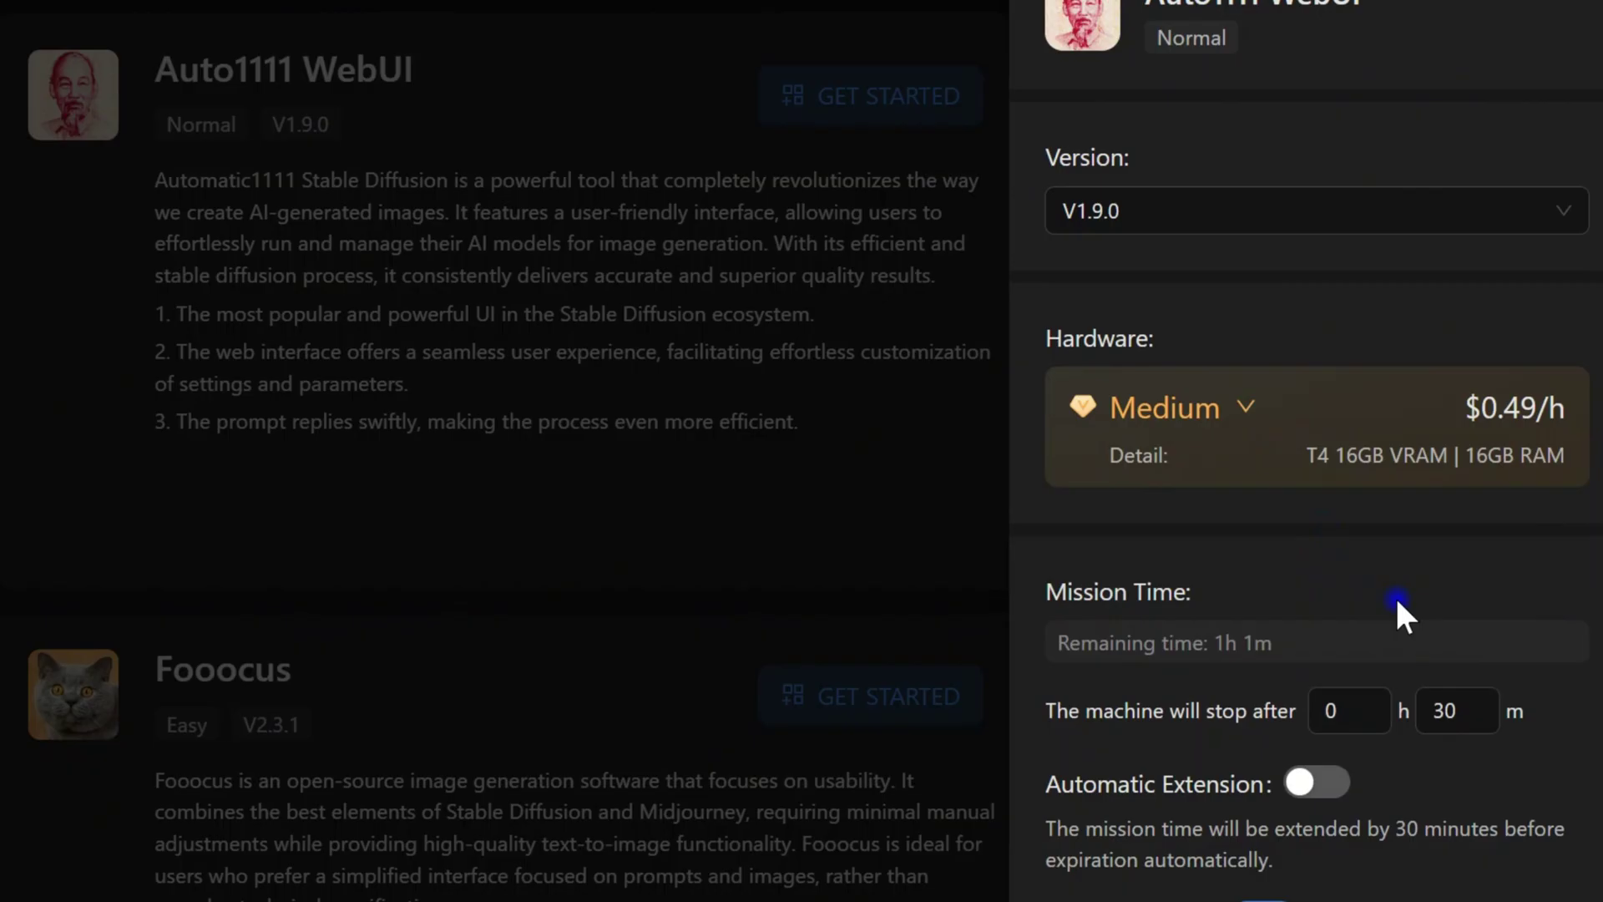
pyautogui.scroll(-5, 1431, 468)
pyautogui.scroll(-3, 1432, 480)
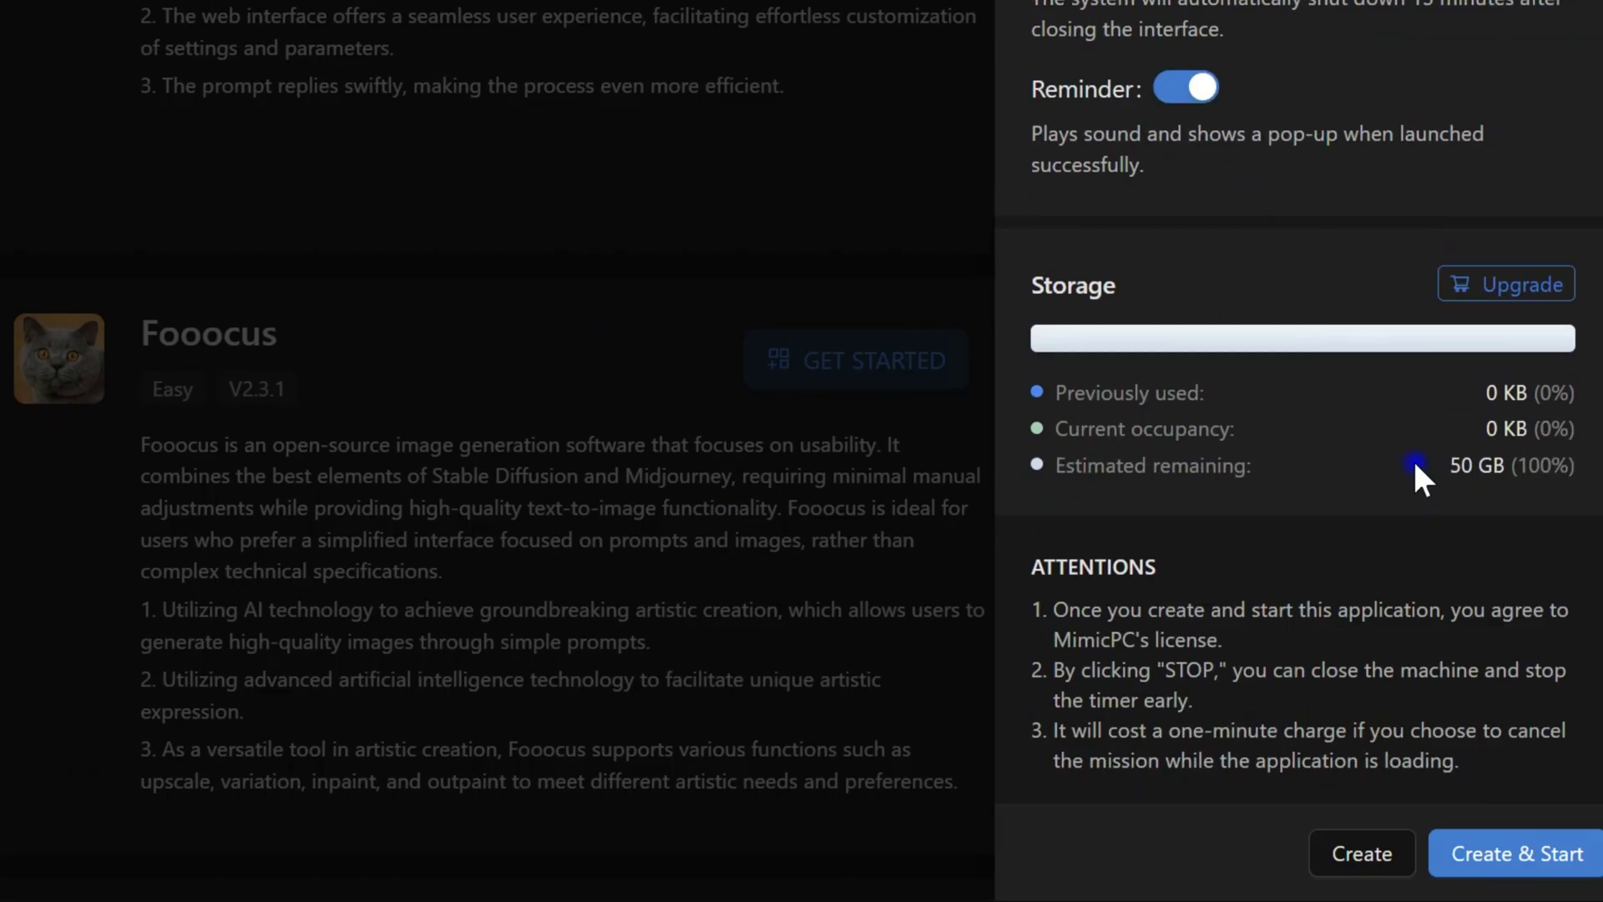
pyautogui.click(1517, 854)
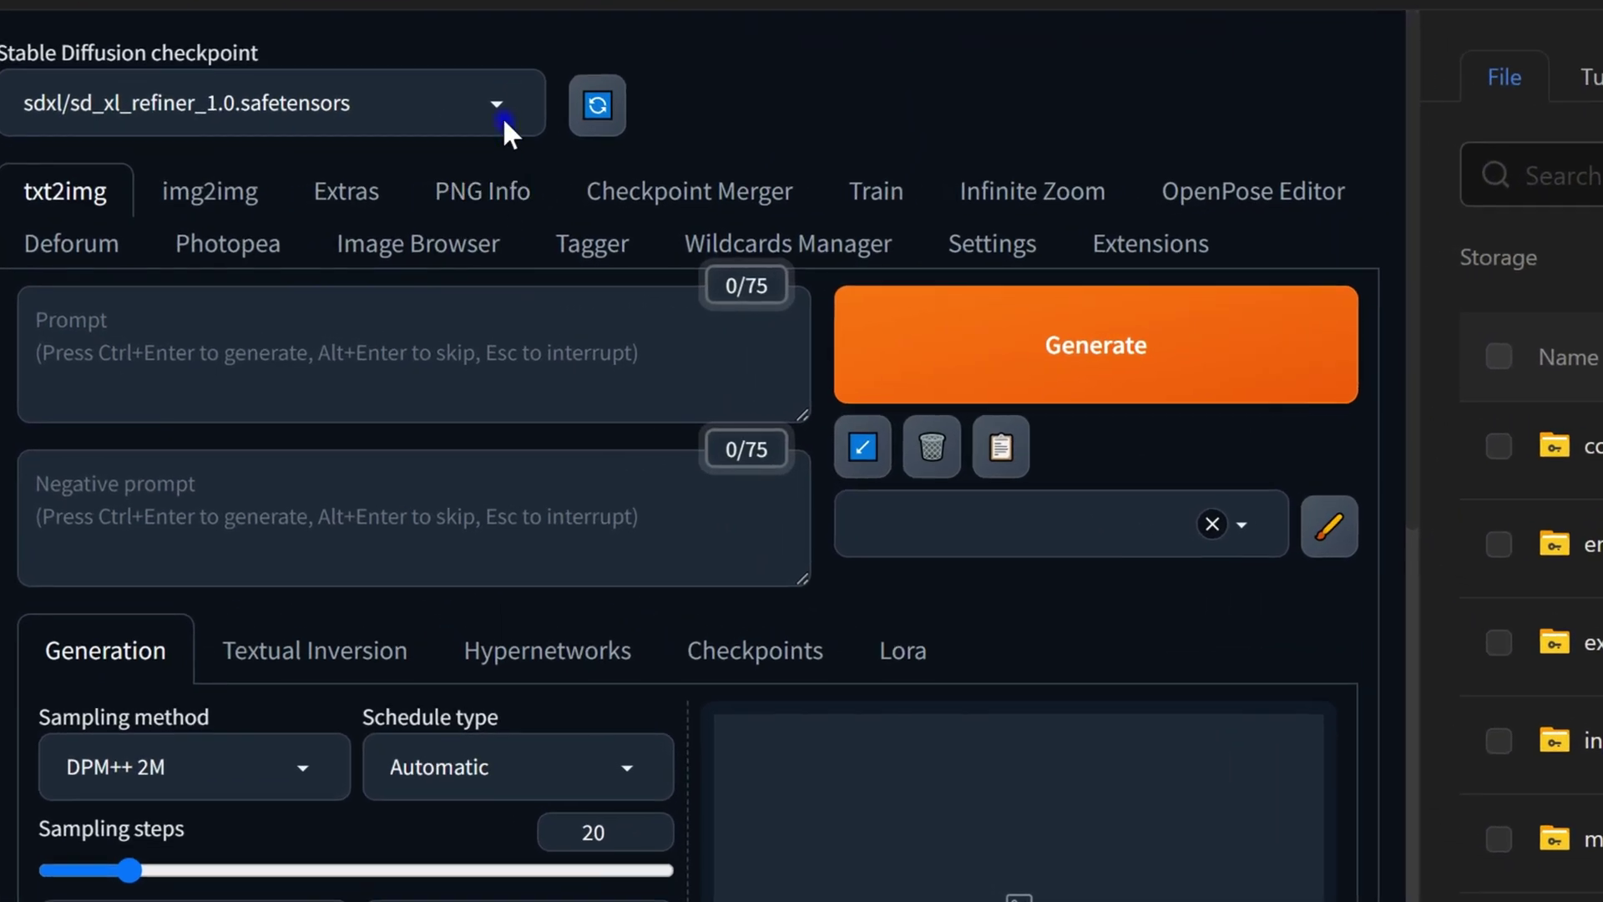
pyautogui.click(473, 116)
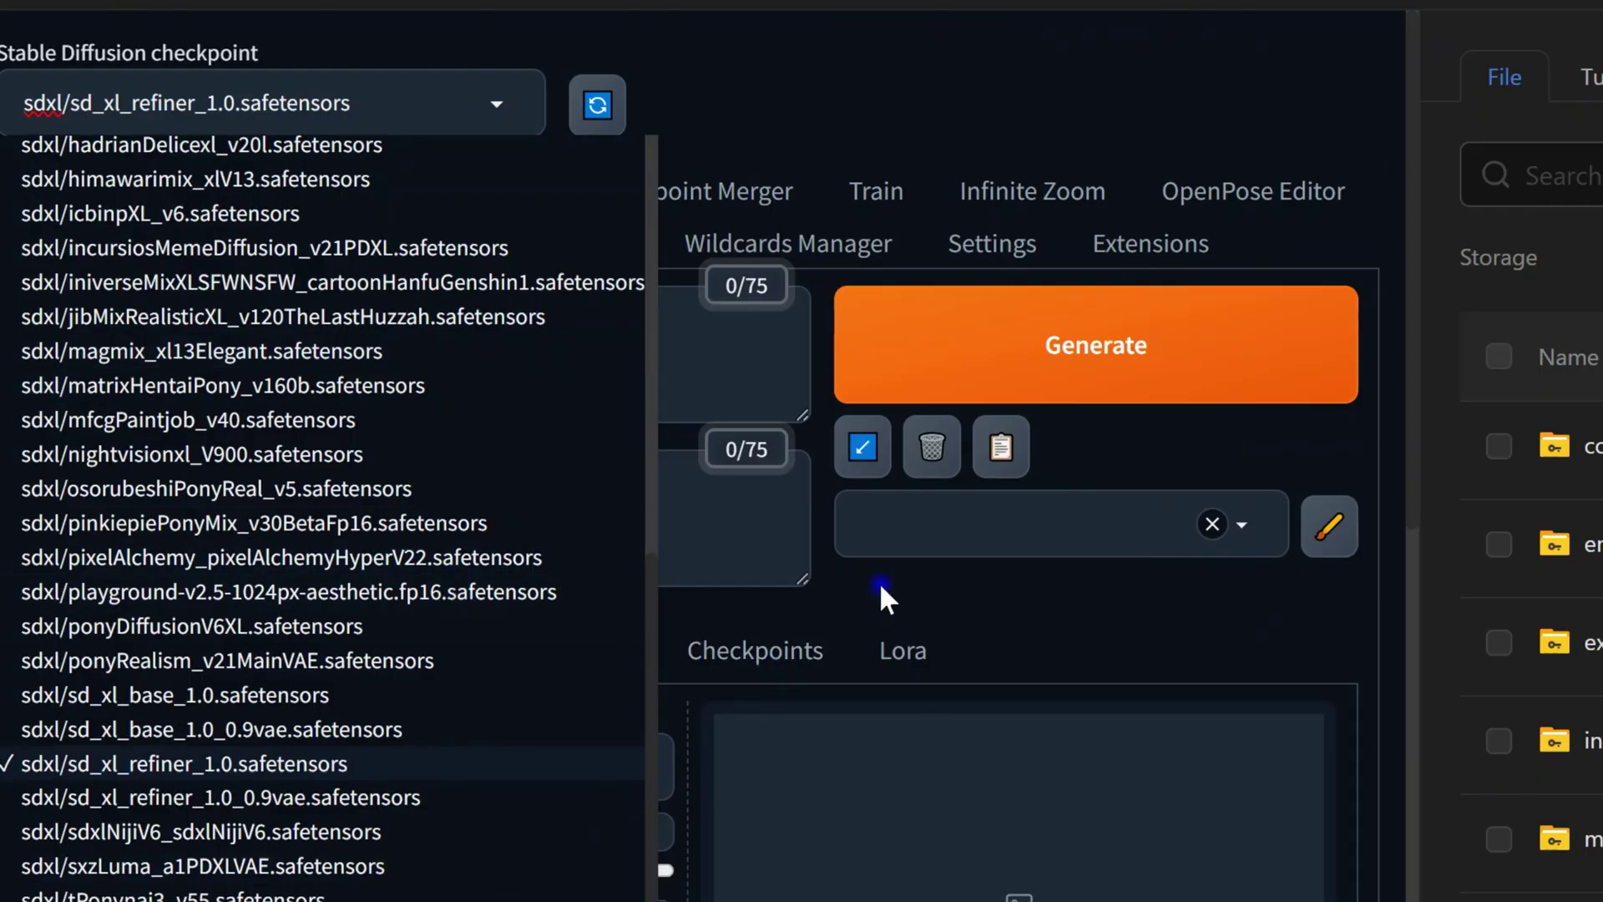
pyautogui.click(92, 276)
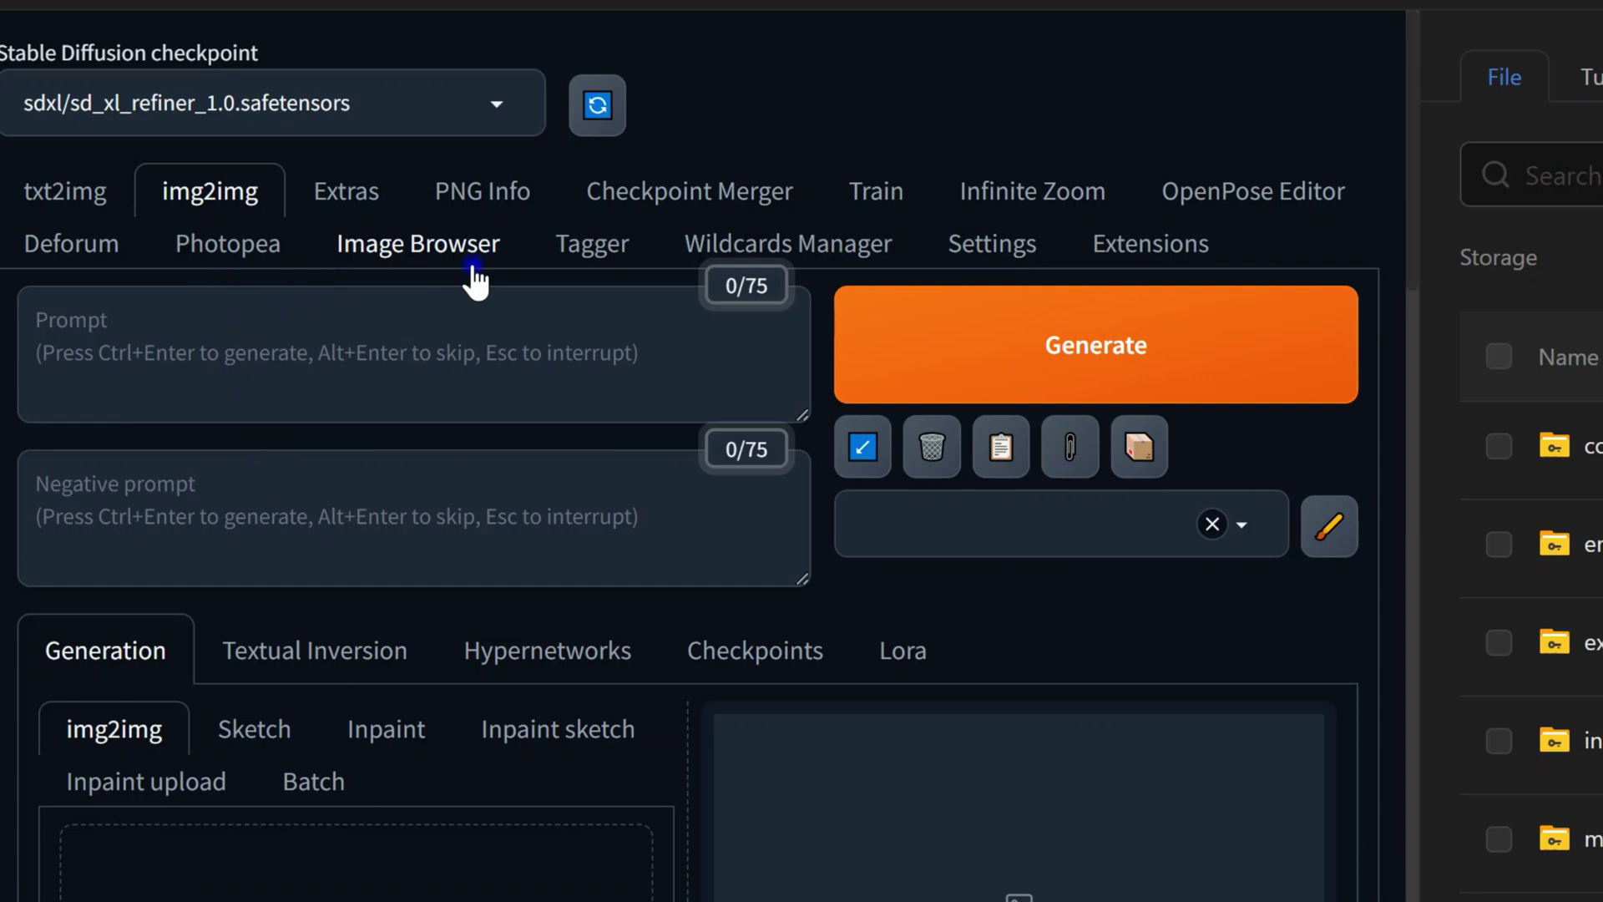
pyautogui.click(40, 207)
pyautogui.click(78, 365)
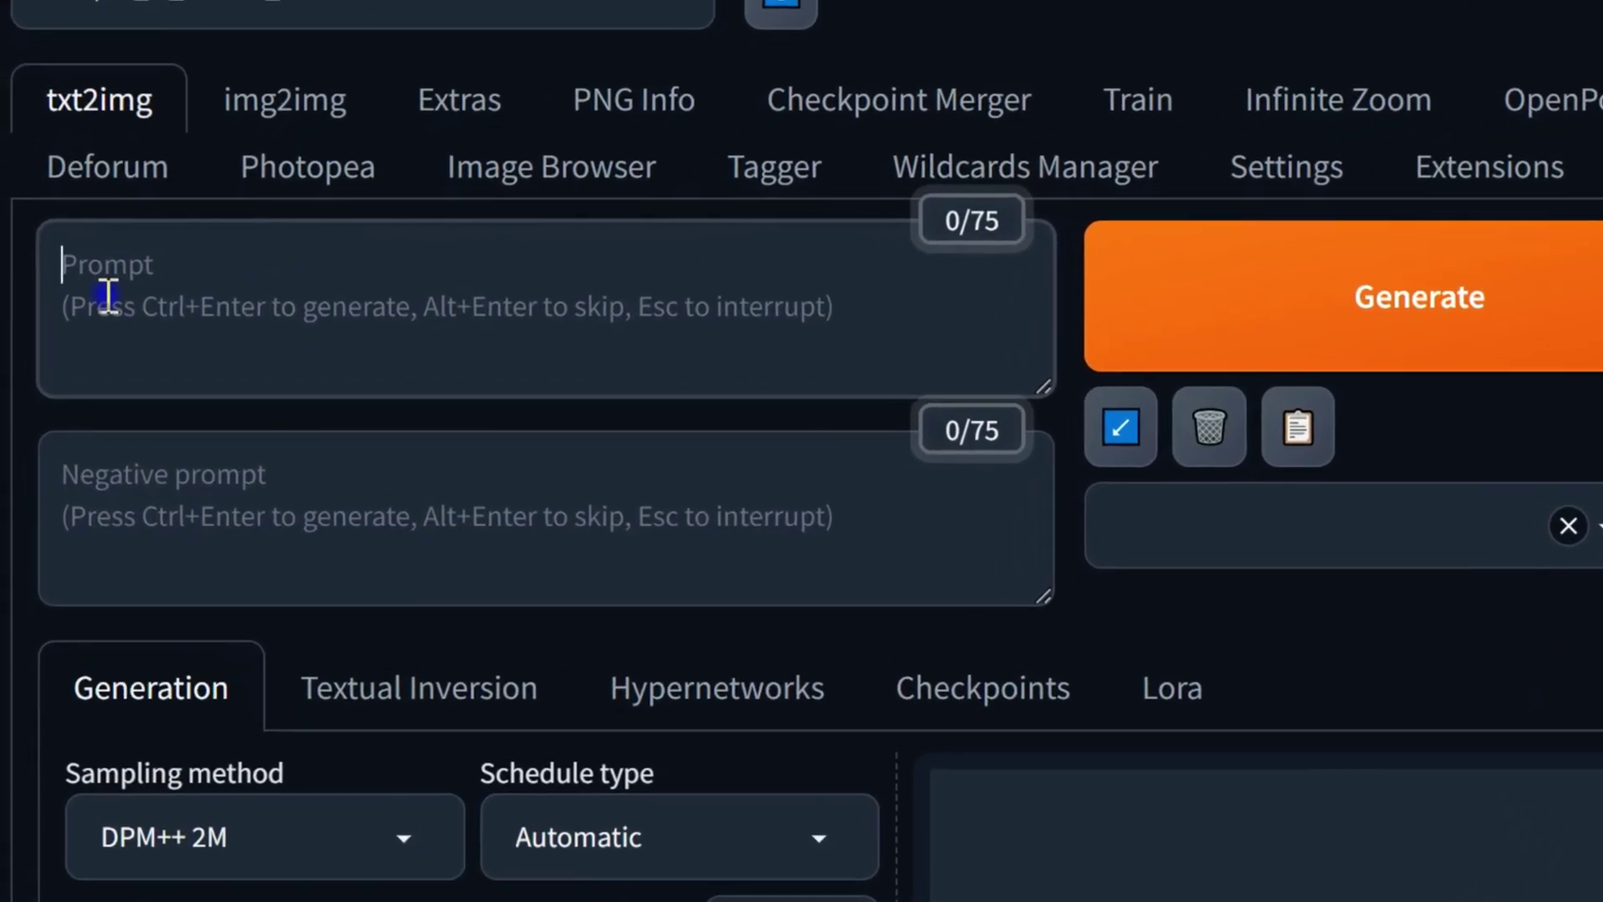
# - Paste in the positive and negative prompts
pyautogui.write('Close-up photo of a beautiful Irish girl, adorable face, red long layered hair, no makeup, realistic skin texture, low saturation, dark tone, inspired by Alessio Albi, f1. 4, 85mm lens, hyper realistic , lifelike texture, dramatic lighting, professional shot, heavy shadows, dynamic pose, innocent look')
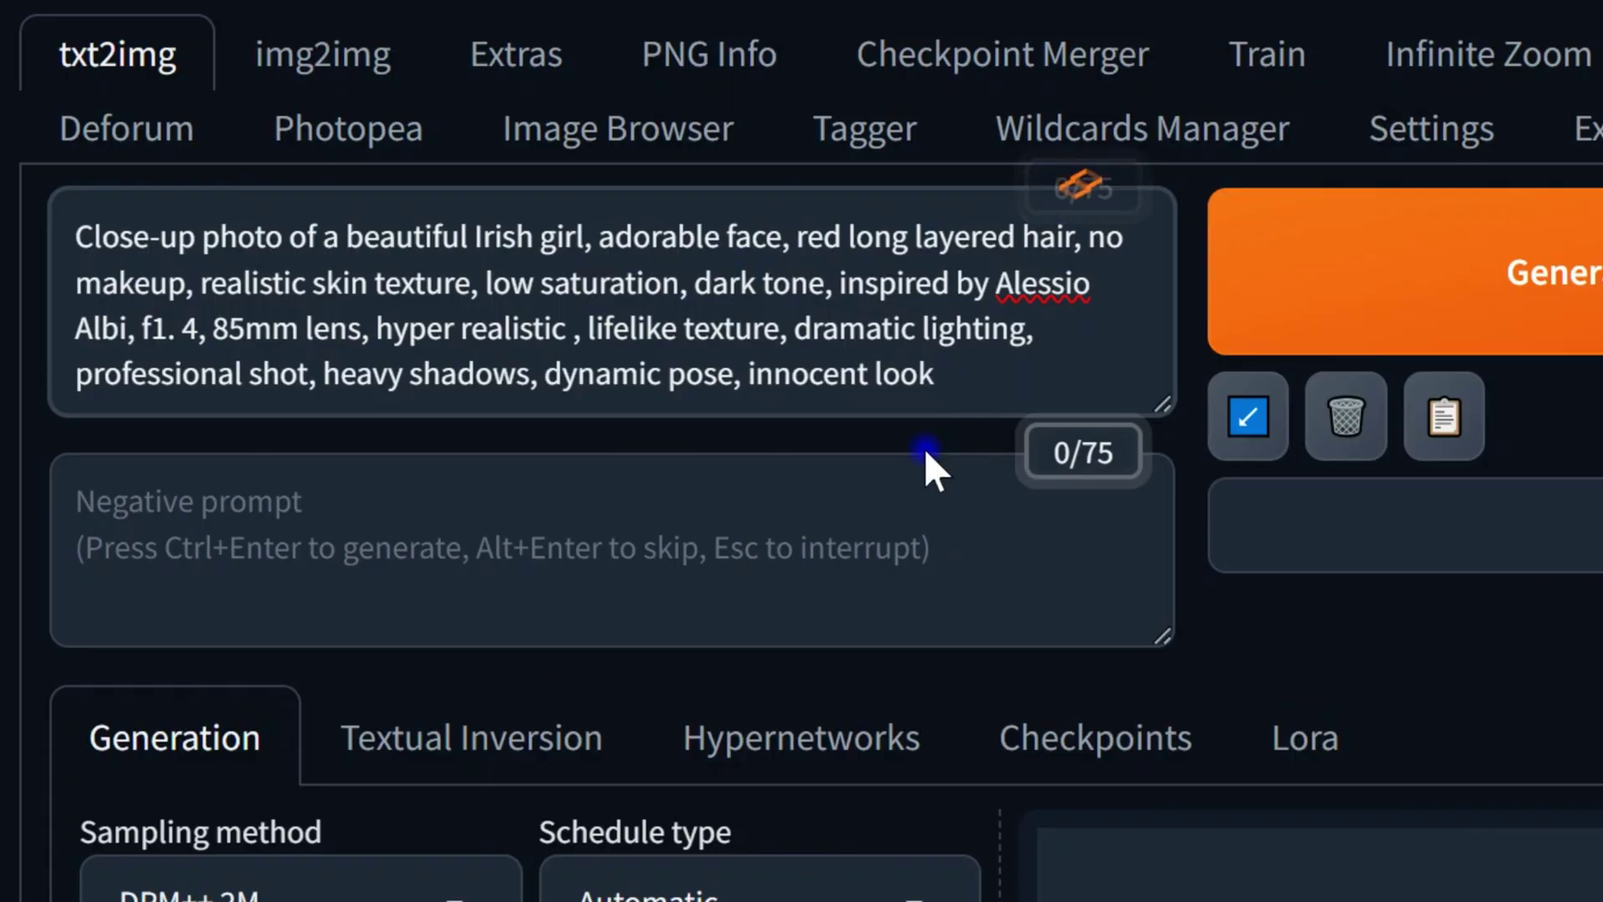
pyautogui.click(118, 499)
pyautogui.write('(nsfw:1.5) , verybadimagenegative_v1. 3, ng_deepnegative_v1_75t, (ugly face:0.8) , cross-eyed, sketches, (worst quality:2) , (low quality:2) , (normal quality:2) , lowres, normal quality, ((monochrome) ), ((grayscale) ),bad body, ugly')
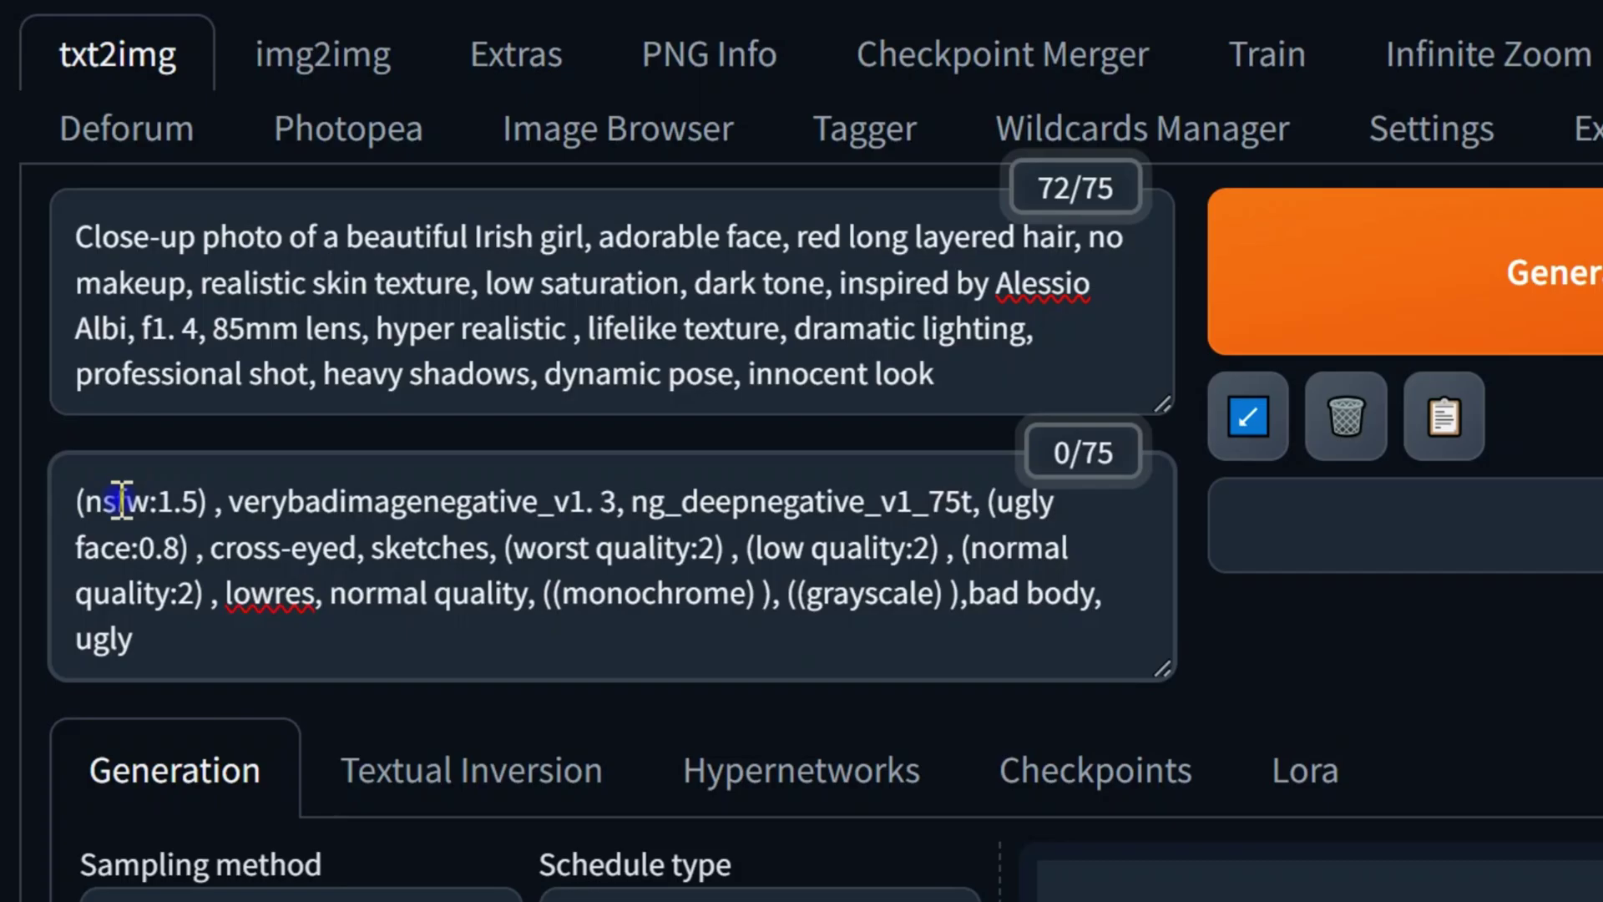
# - Set the sampling method to DPM++ 2M with the Karras schedule type
pyautogui.scroll(-5, 192, 709)
pyautogui.click(276, 417)
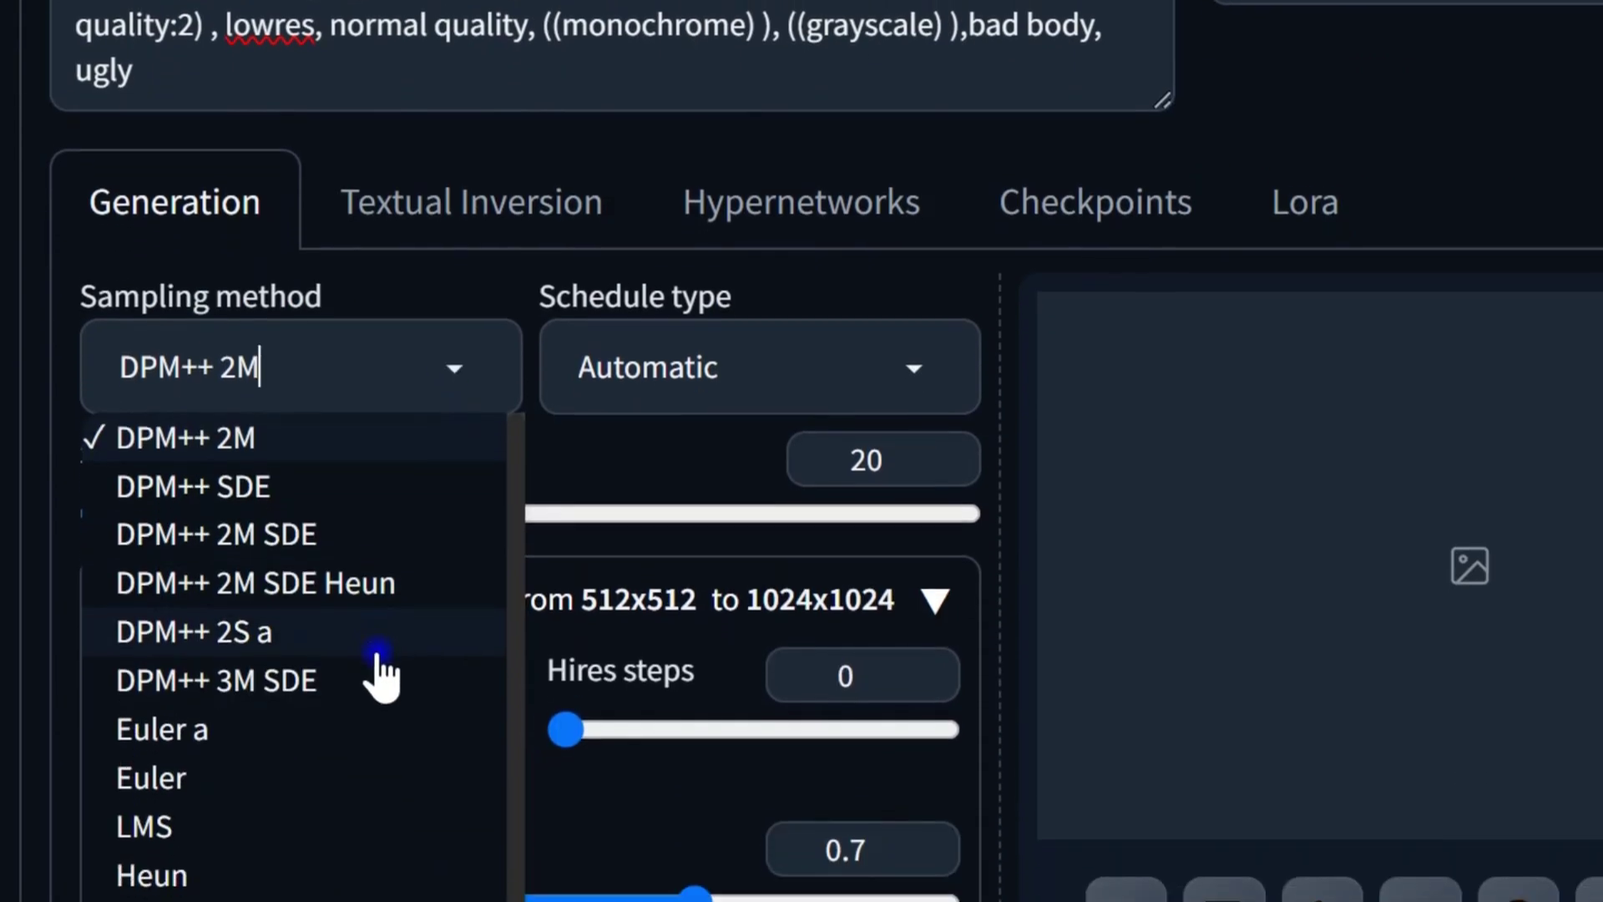
pyautogui.scroll(-2, 384, 651)
pyautogui.scroll(2, 367, 585)
pyautogui.click(261, 350)
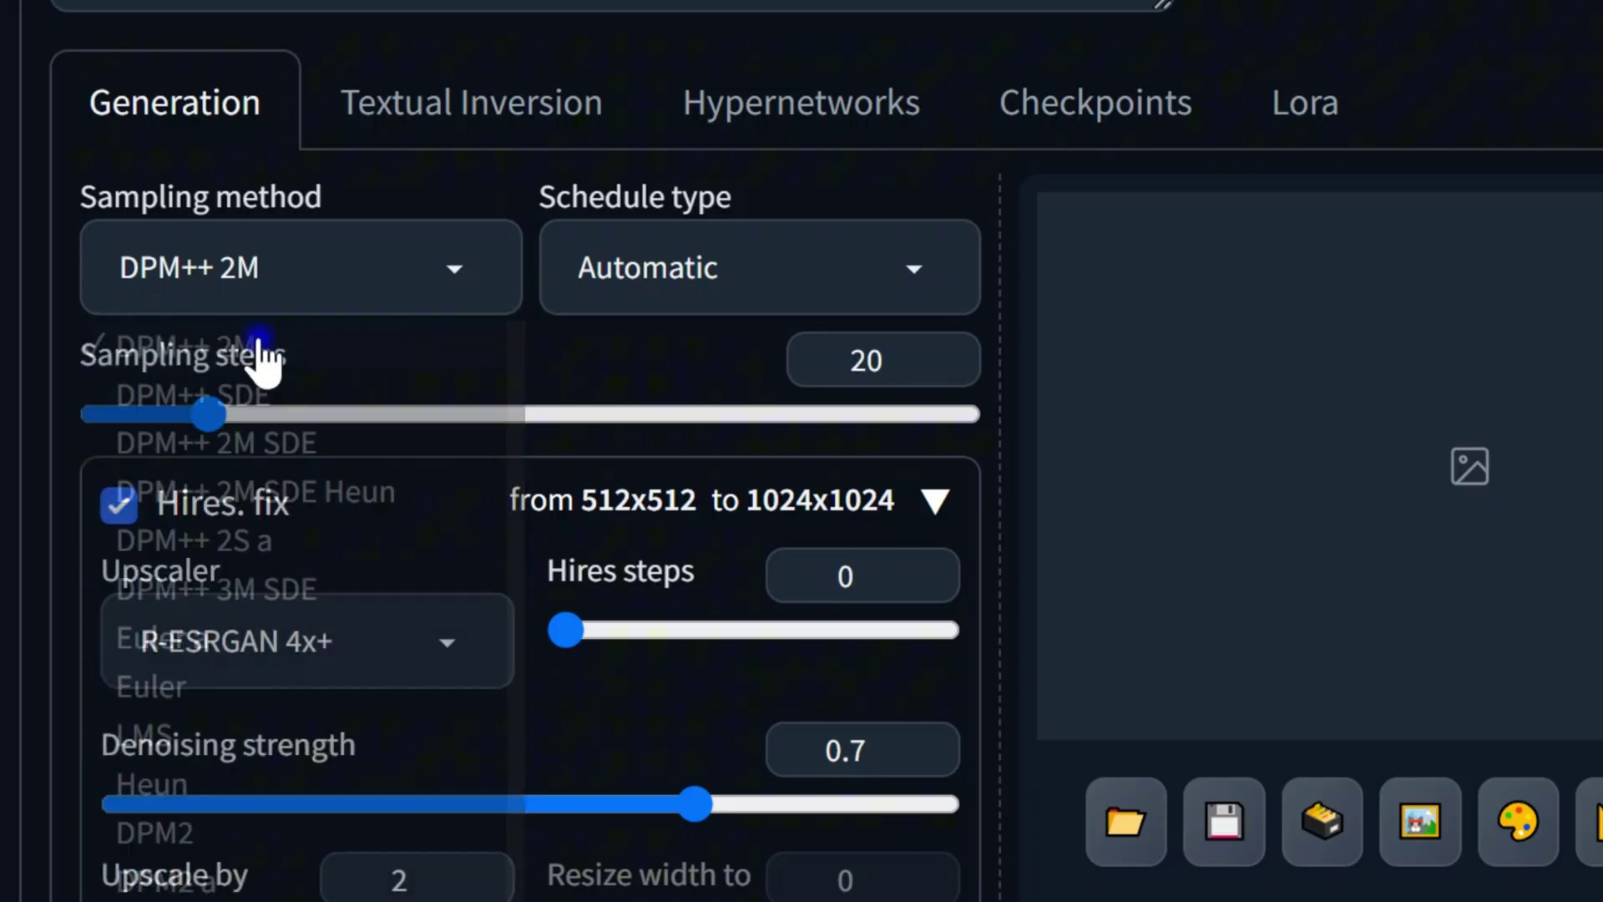
pyautogui.click(914, 269)
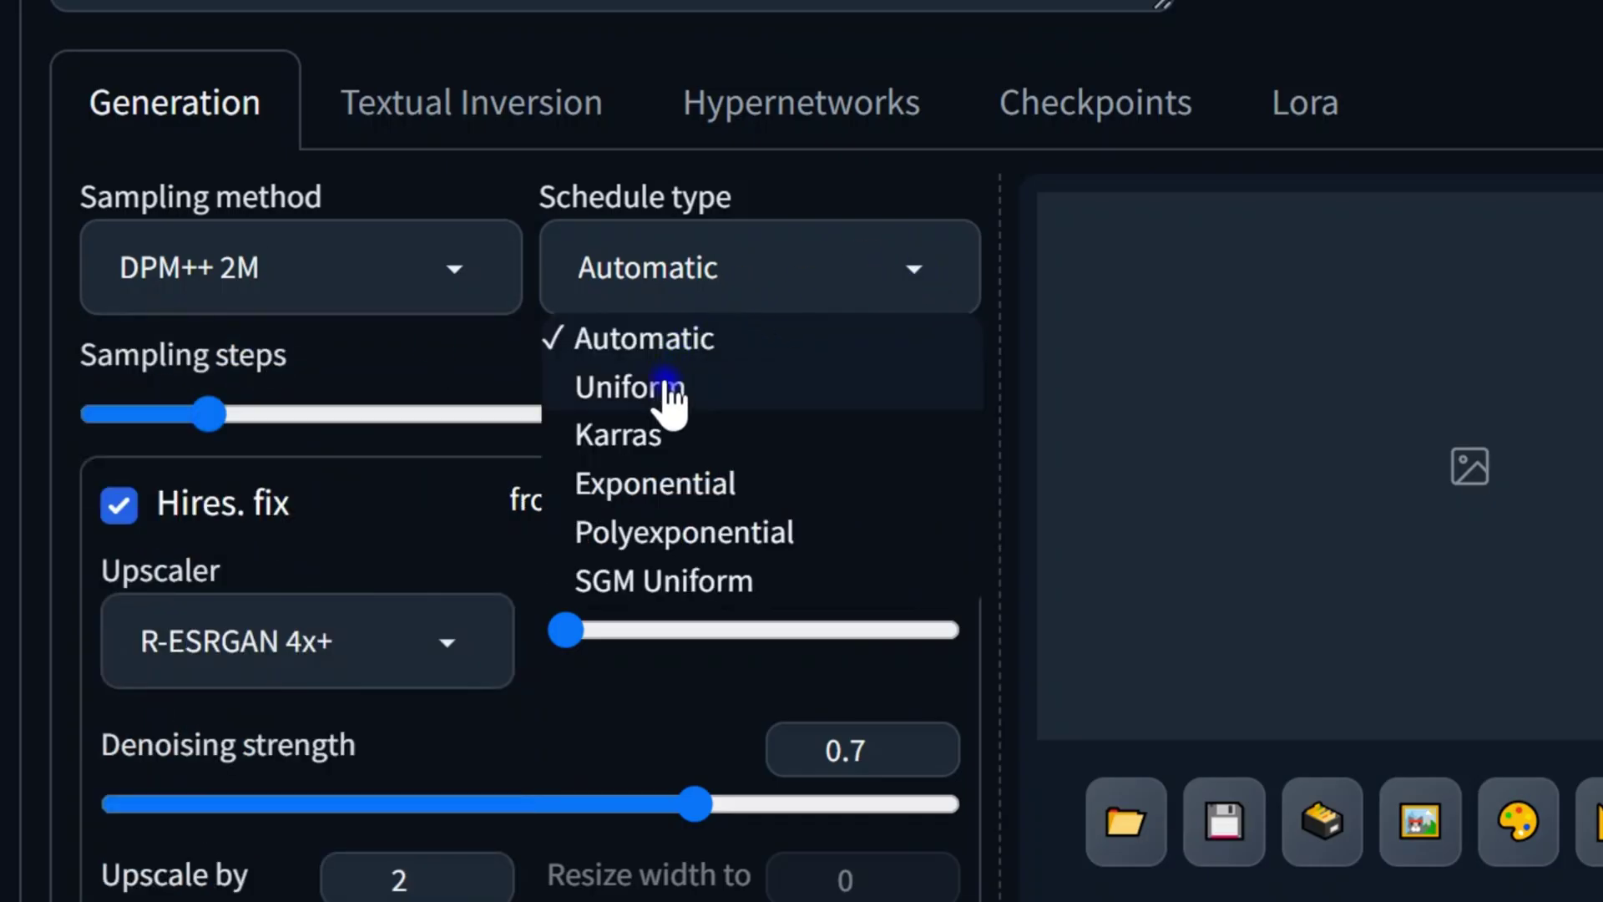
pyautogui.click(646, 441)
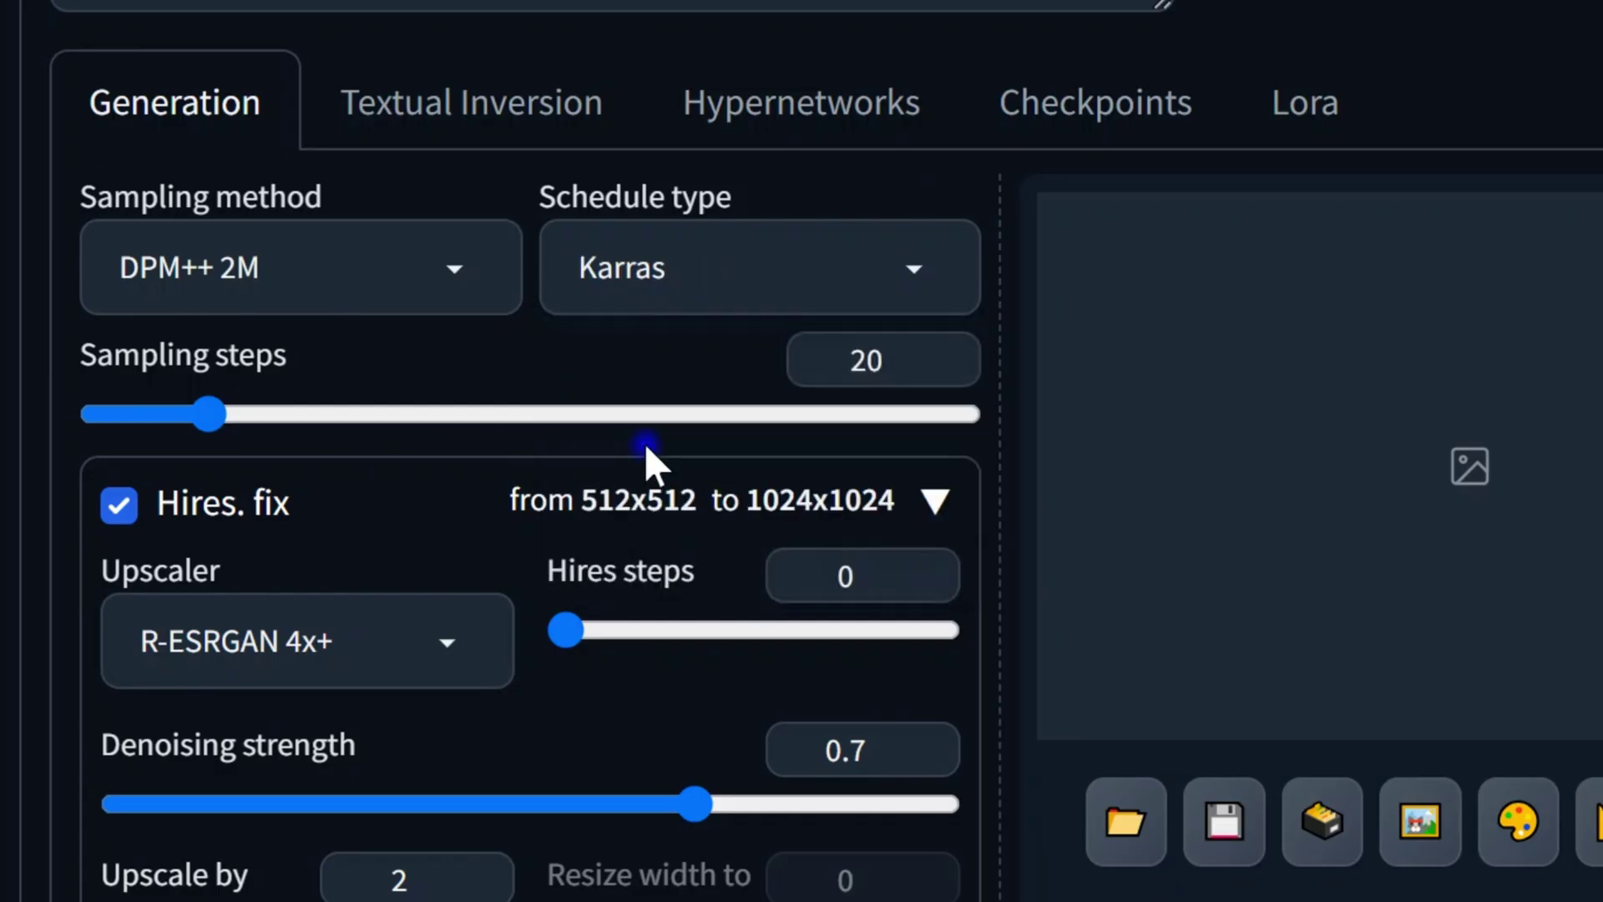
# - Enable Hires. fix with the R-ESRGAN 4x+ upscaler and 10 hires steps
pyautogui.click(121, 512)
pyautogui.click(121, 509)
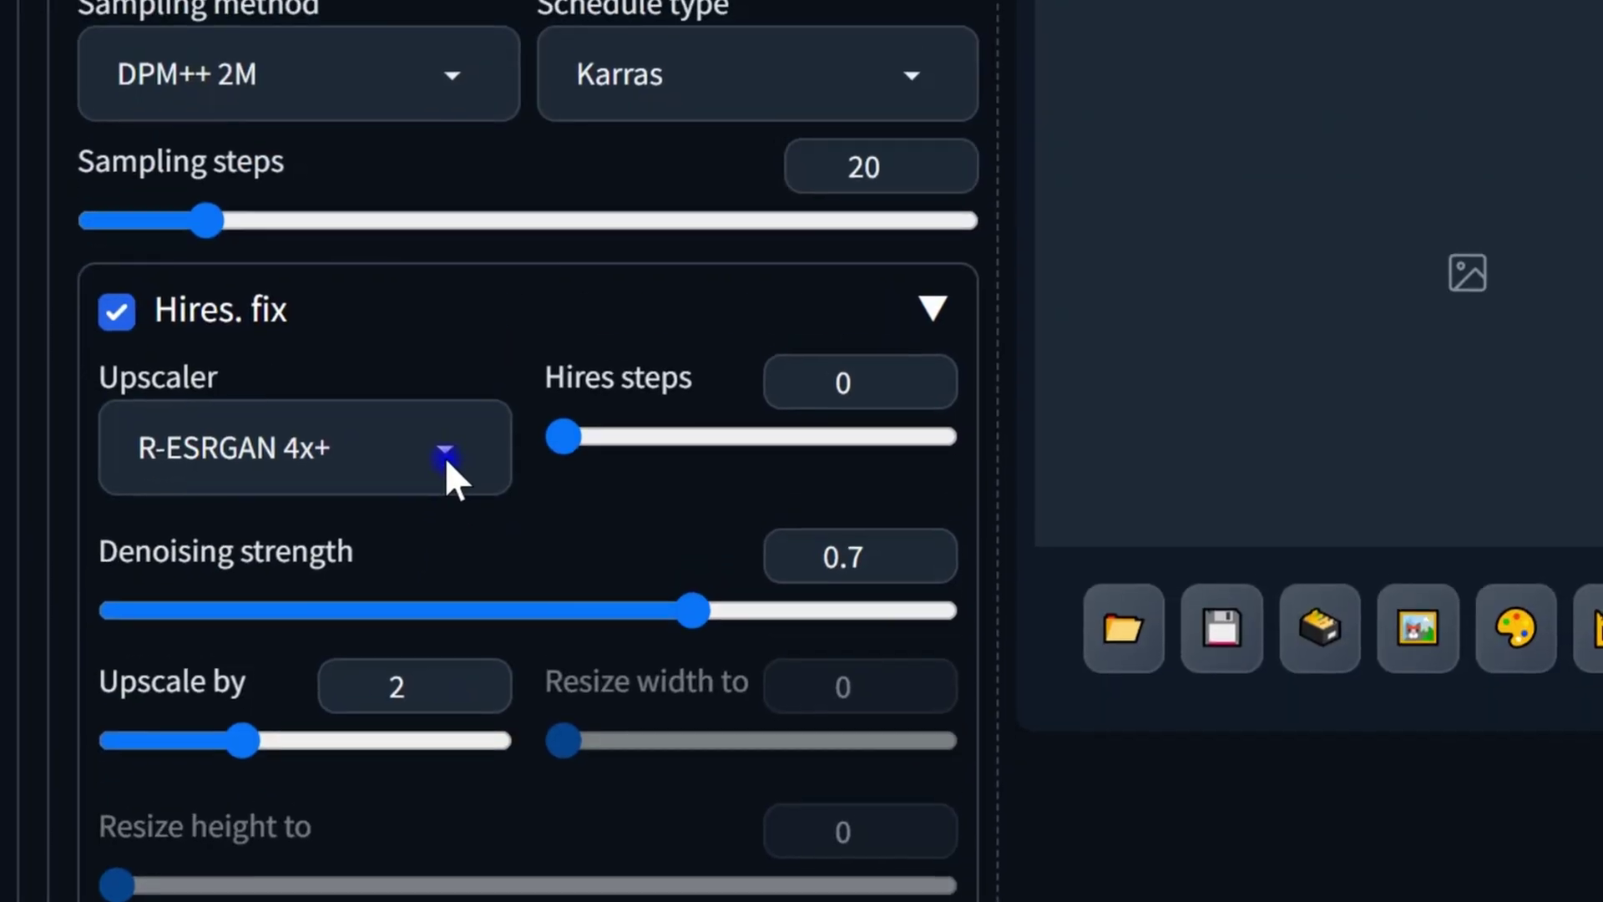
pyautogui.click(448, 641)
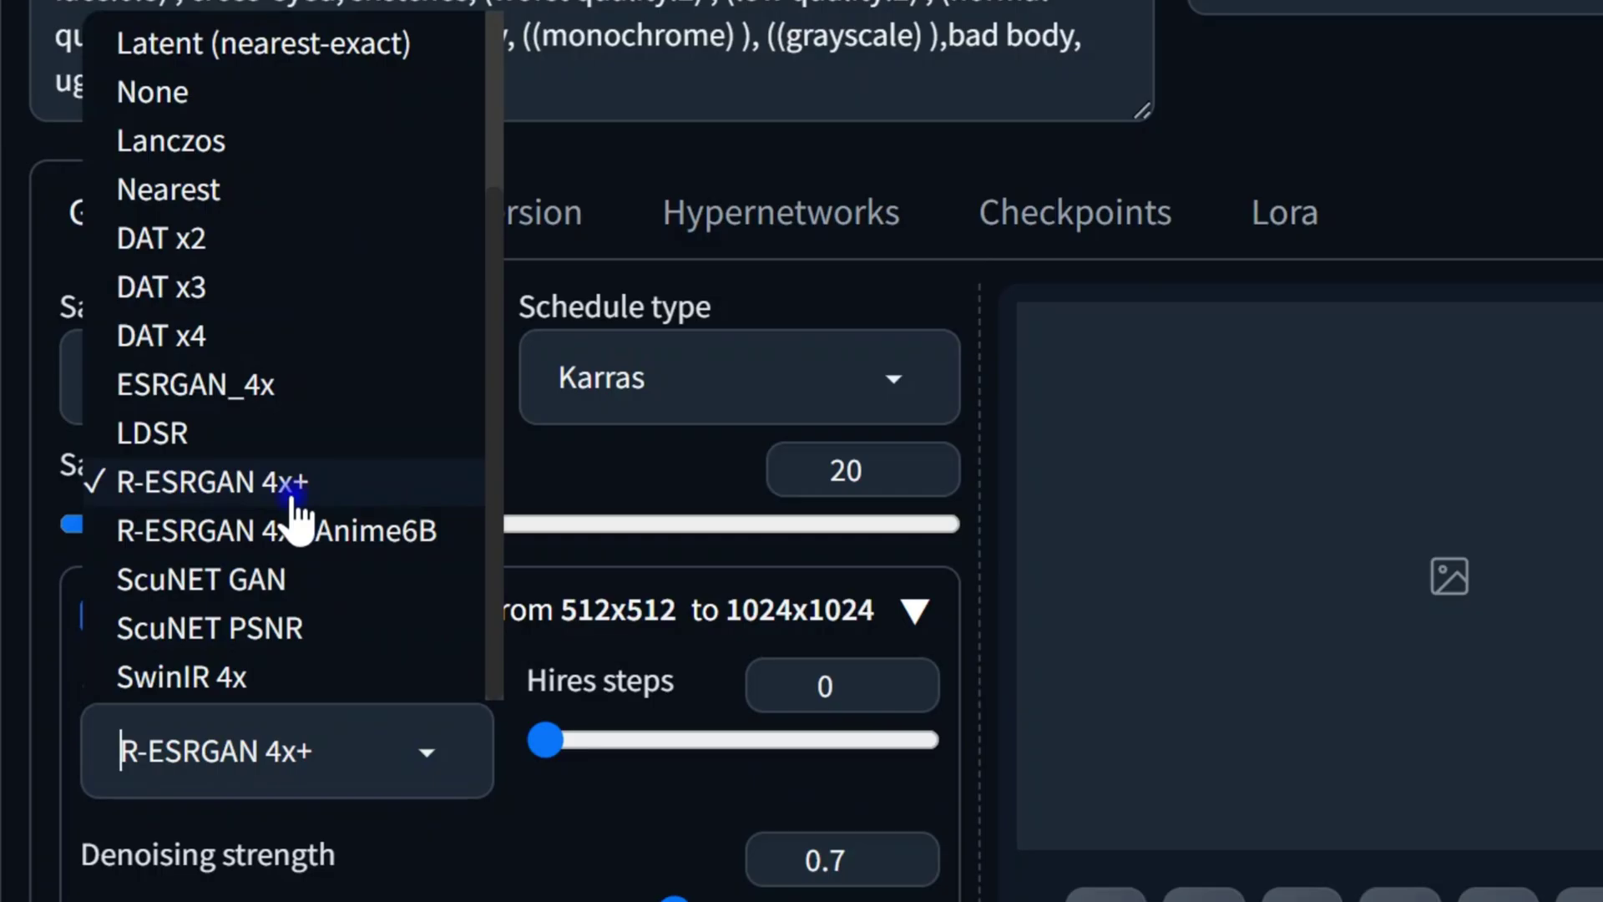
pyautogui.click(238, 484)
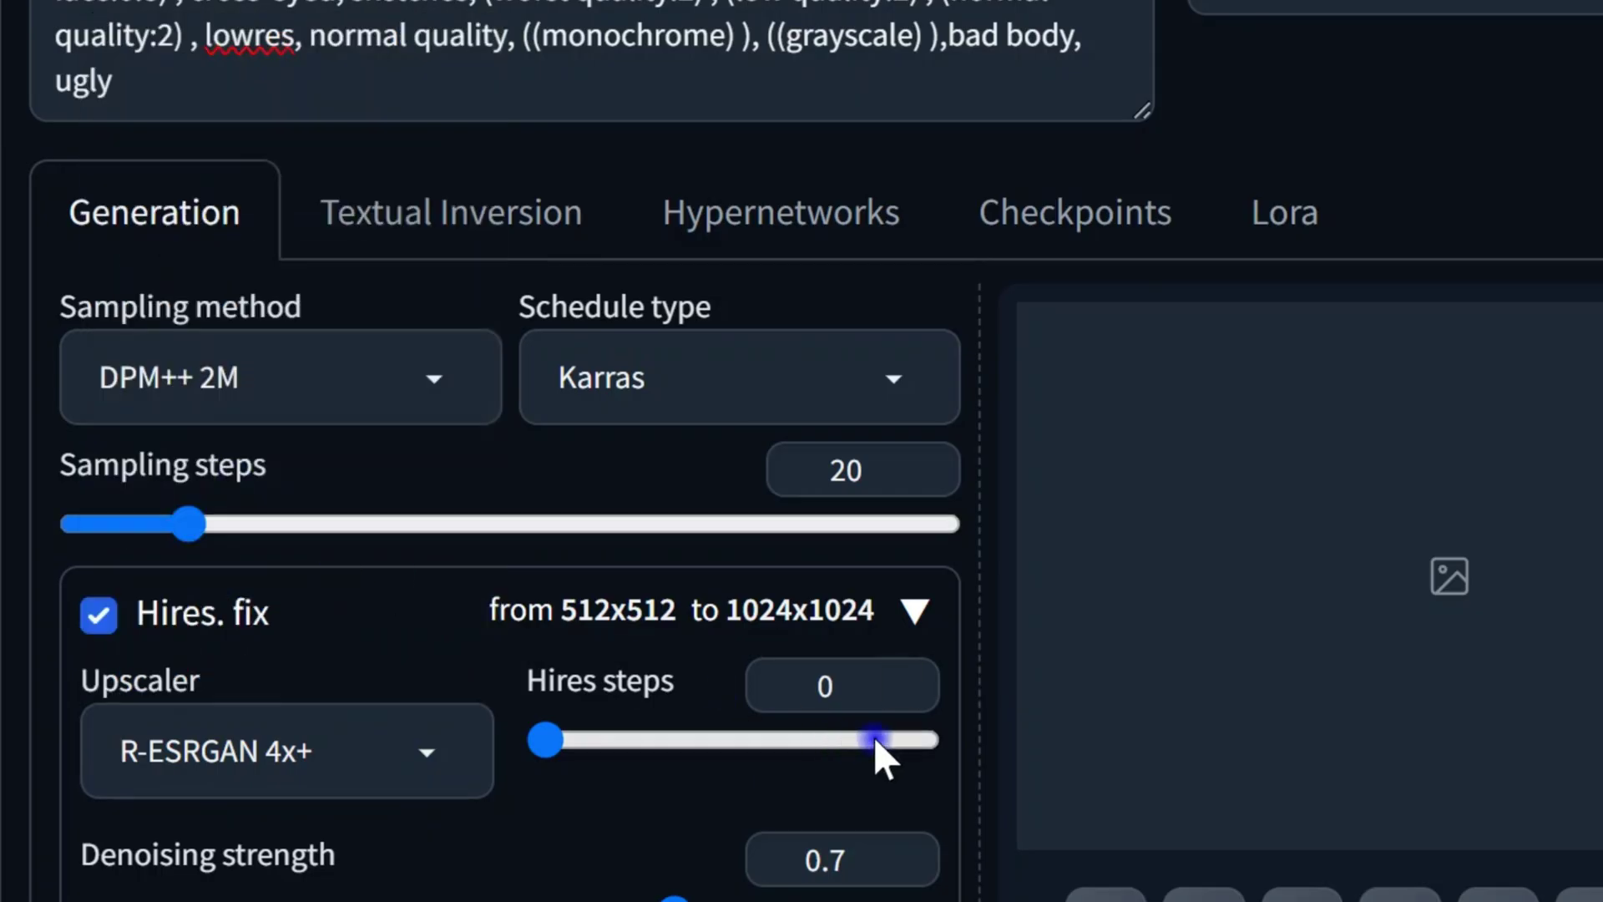
pyautogui.click(900, 678)
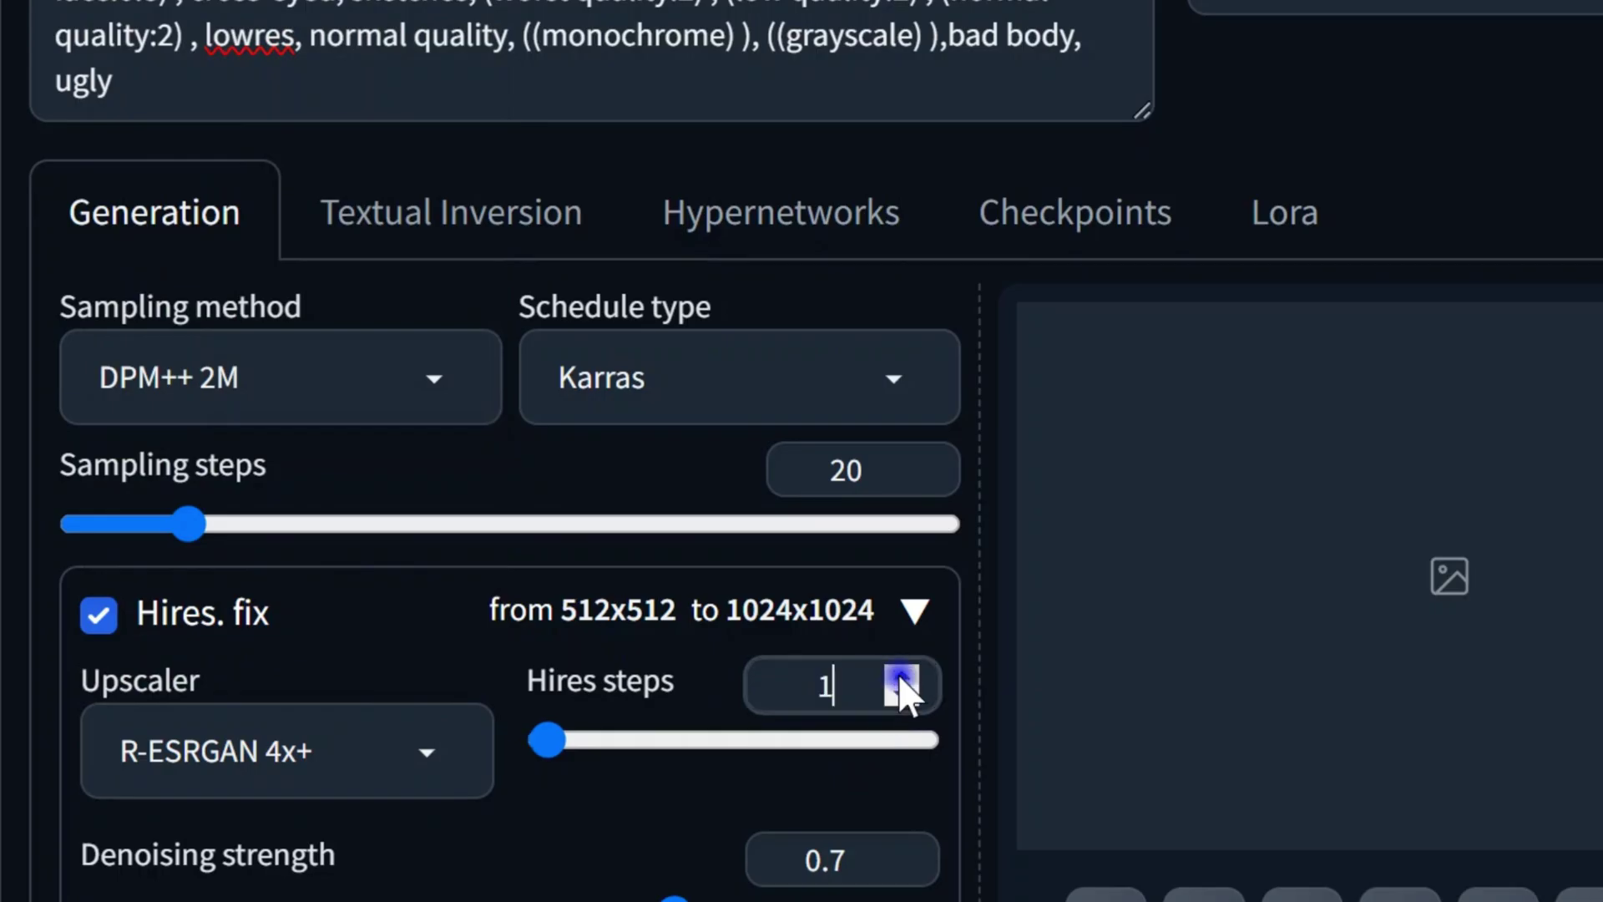
pyautogui.click(900, 674)
pyautogui.click(904, 672)
pyautogui.click(904, 672)
pyautogui.click(905, 670)
pyautogui.click(905, 670)
pyautogui.click(905, 670)
pyautogui.click(905, 669)
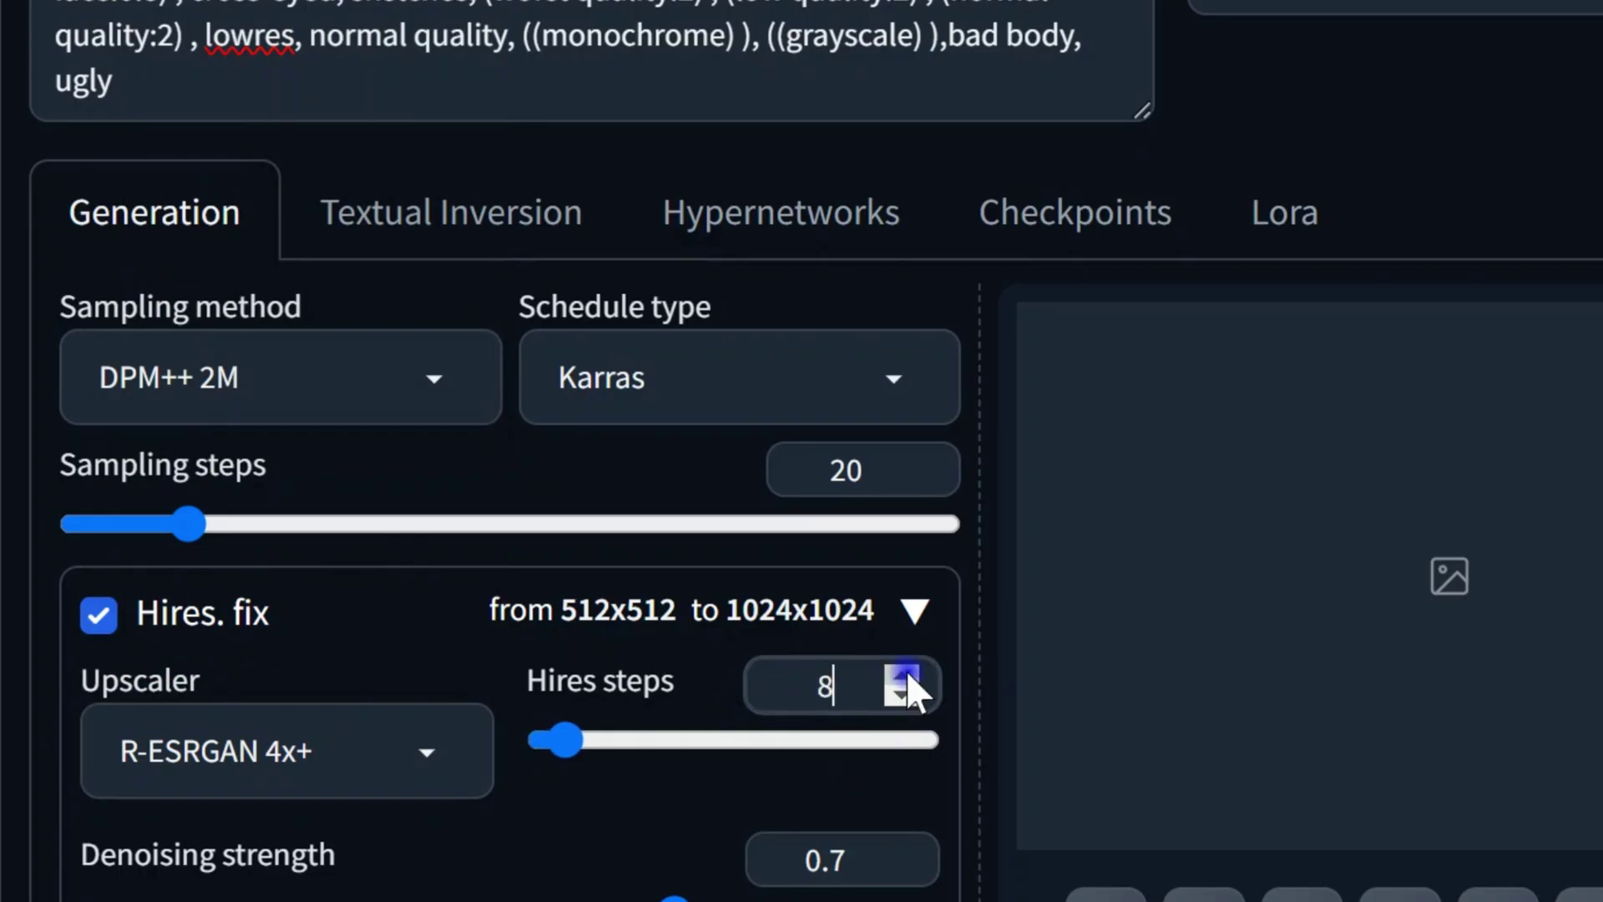
pyautogui.click(905, 670)
pyautogui.click(905, 669)
pyautogui.click(788, 864)
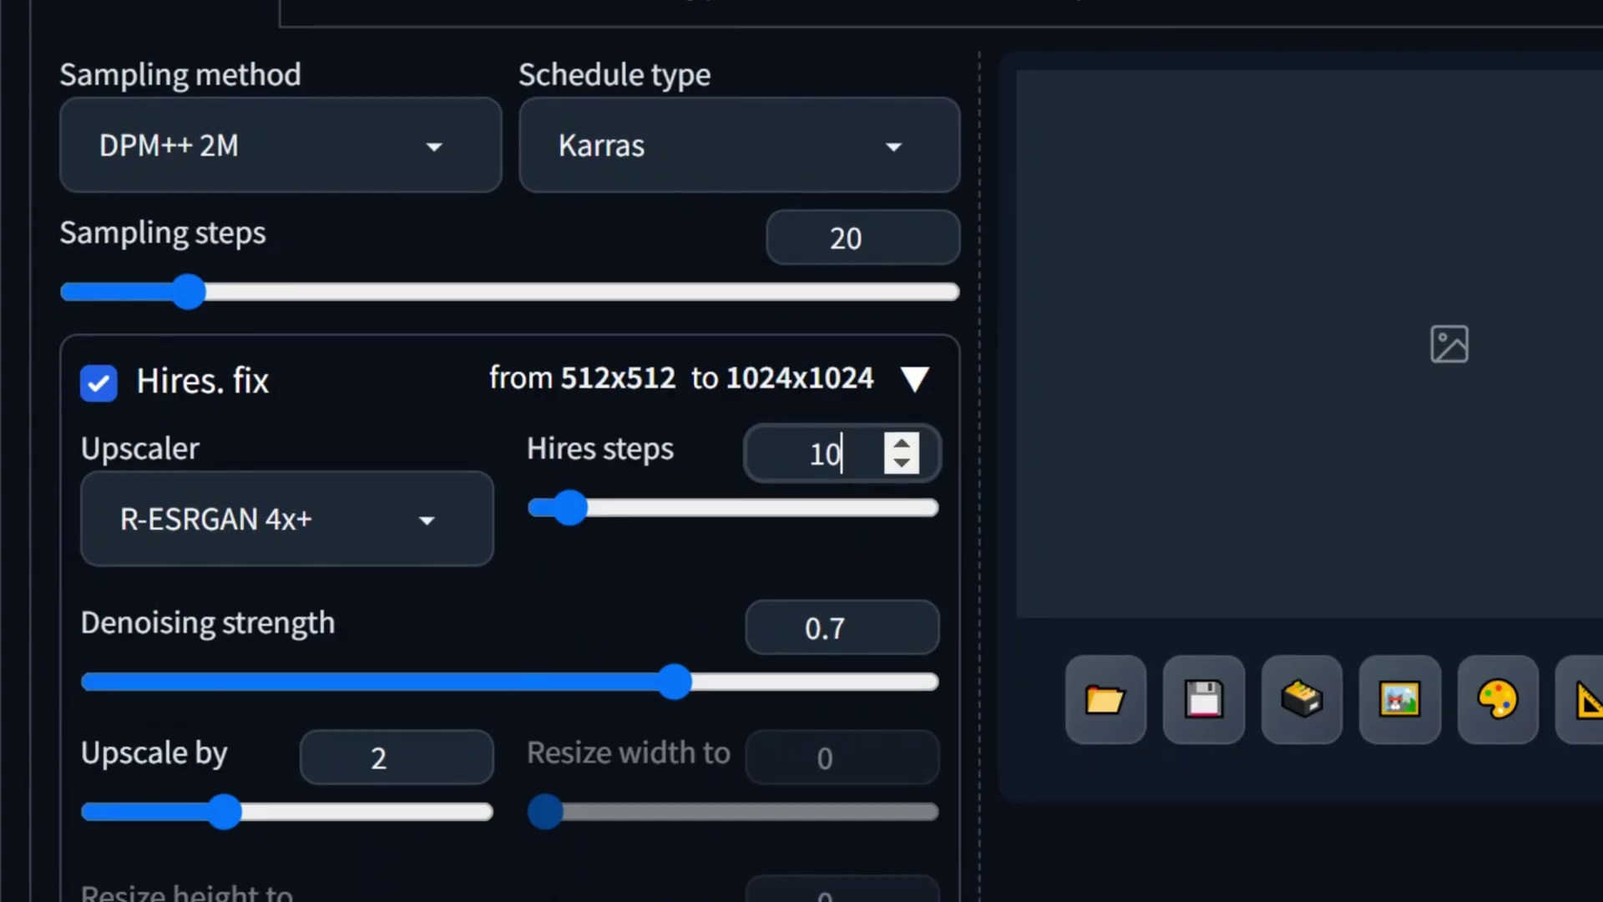
# - Leave width and height at 512 and start generating the image
pyautogui.scroll(-5, 208, 655)
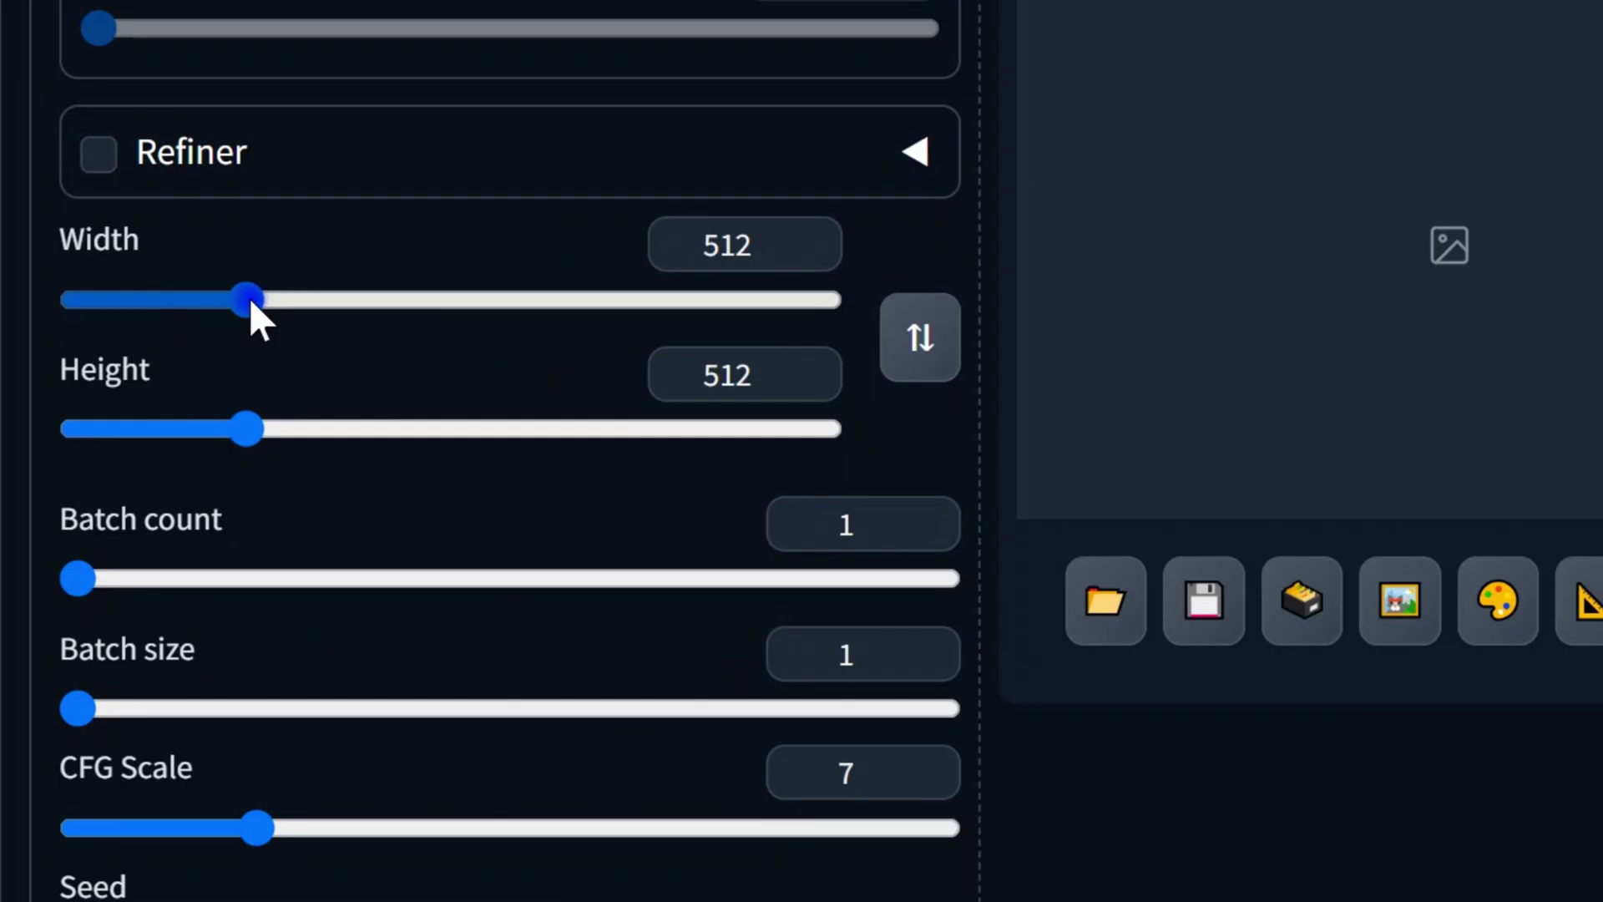
pyautogui.moveTo(250, 438)
pyautogui.mouseDown()
pyautogui.moveTo(418, 436)
pyautogui.moveTo(253, 445)
pyautogui.mouseUp()
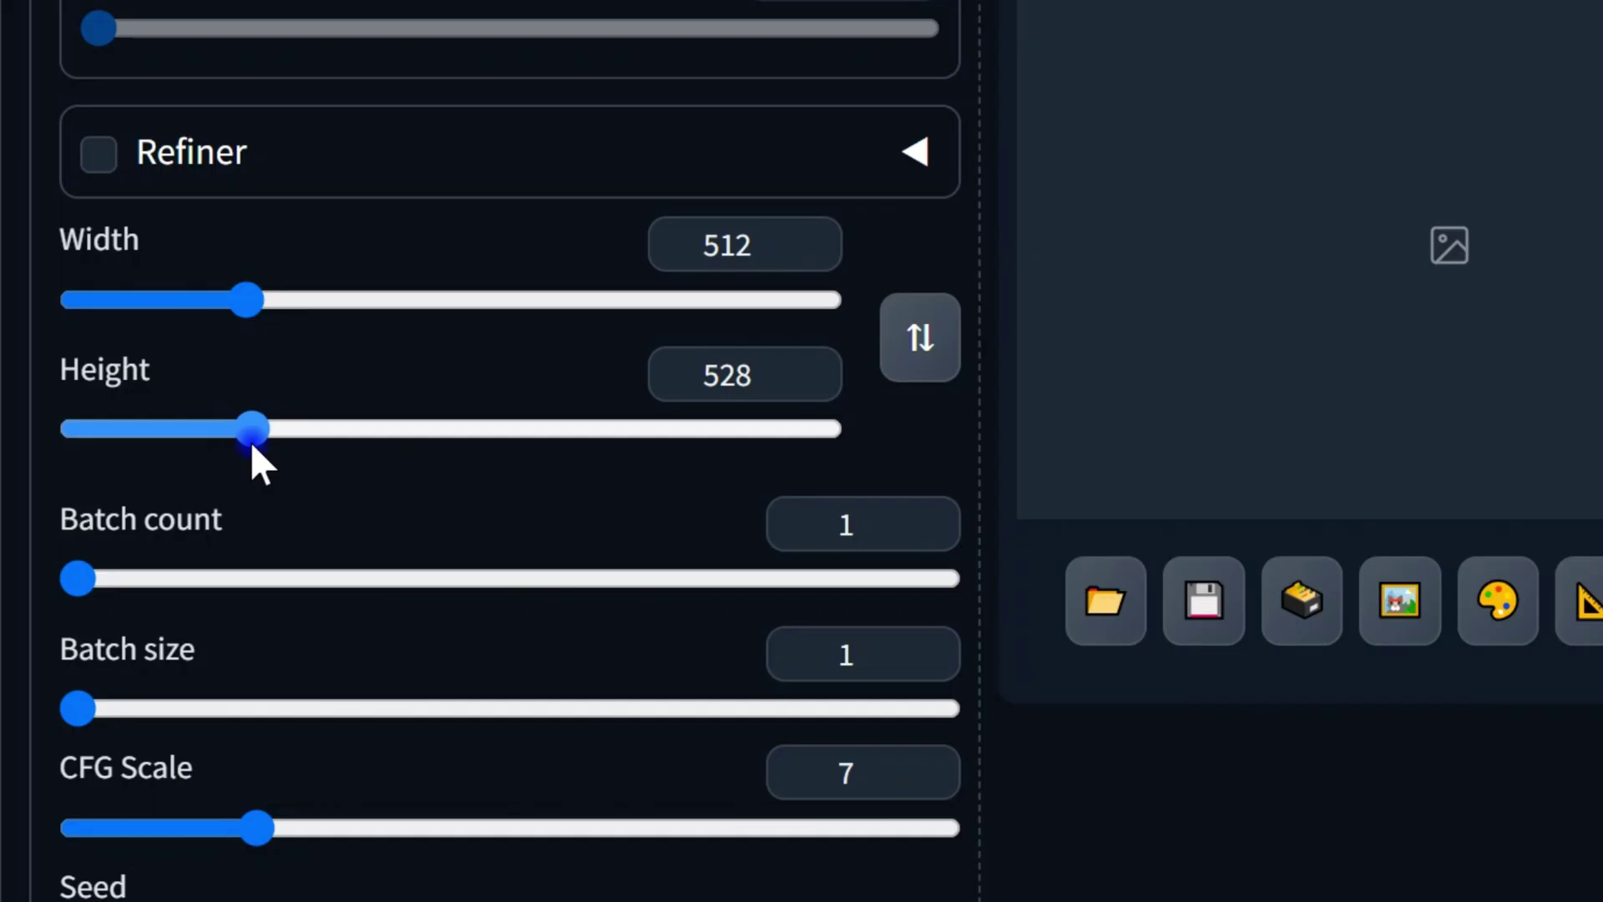
pyautogui.scroll(-2, 680, 419)
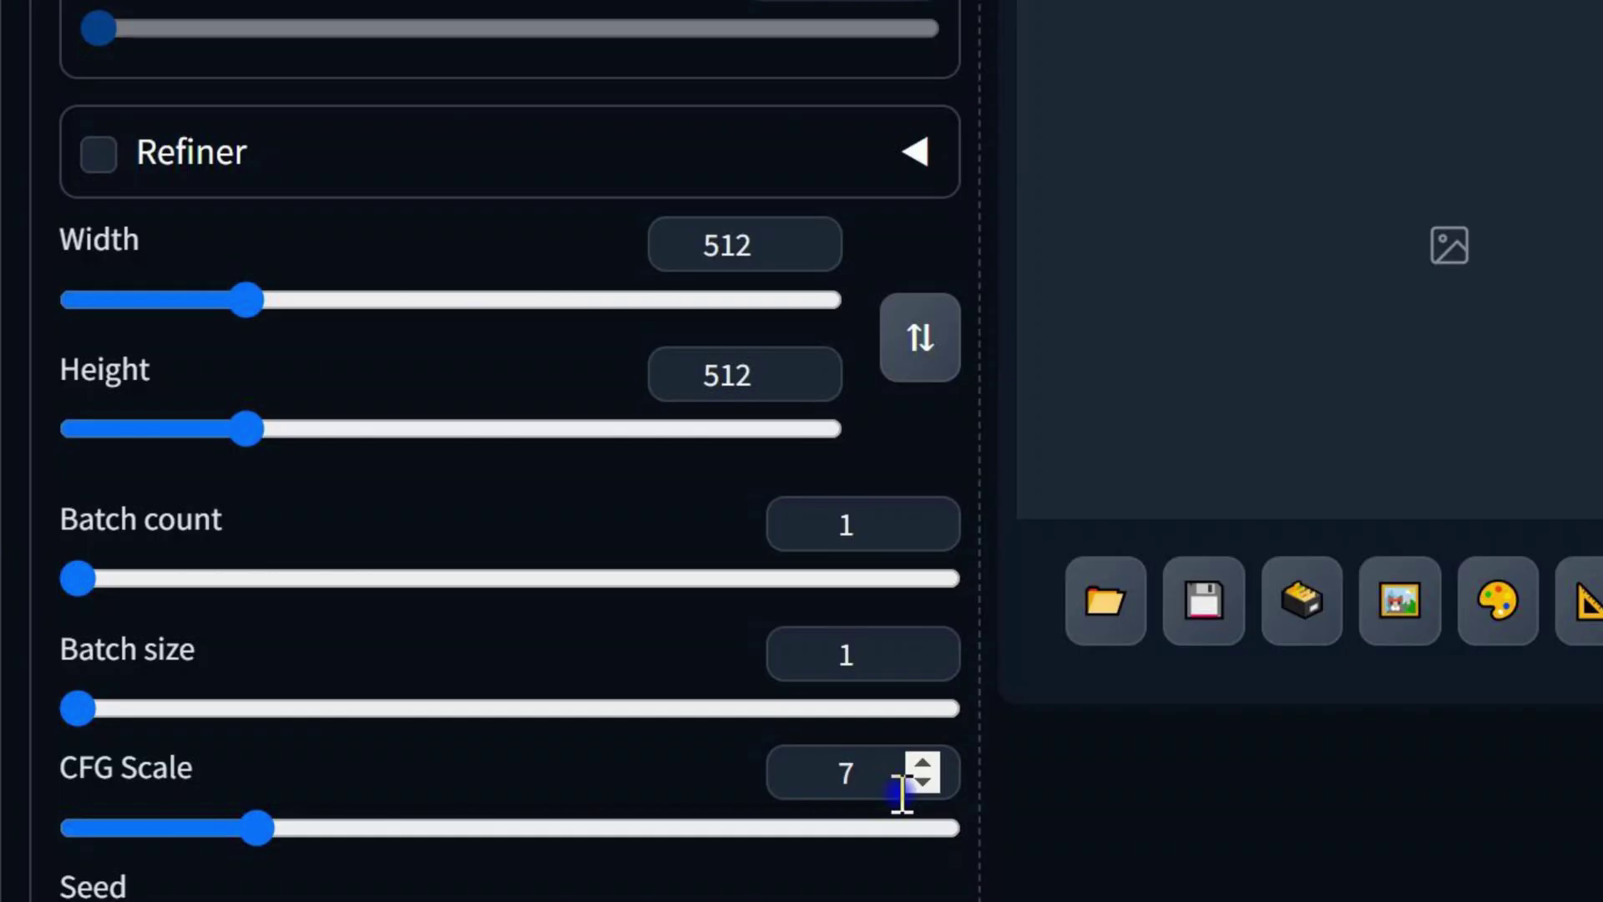
pyautogui.scroll(-5, 902, 793)
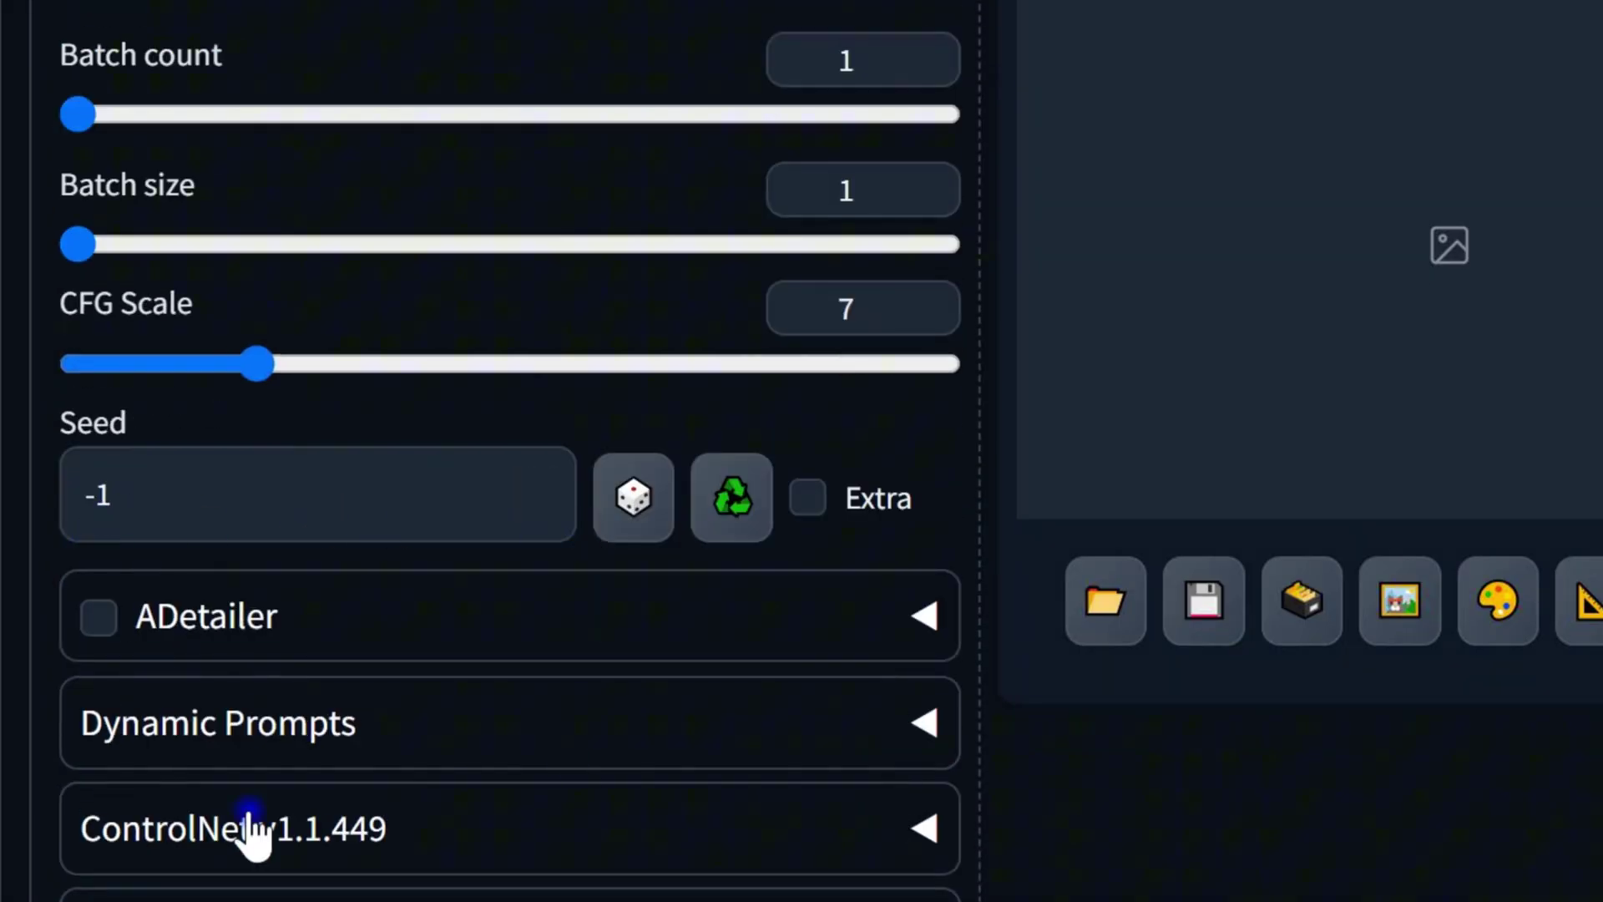
pyautogui.scroll(-2, 251, 835)
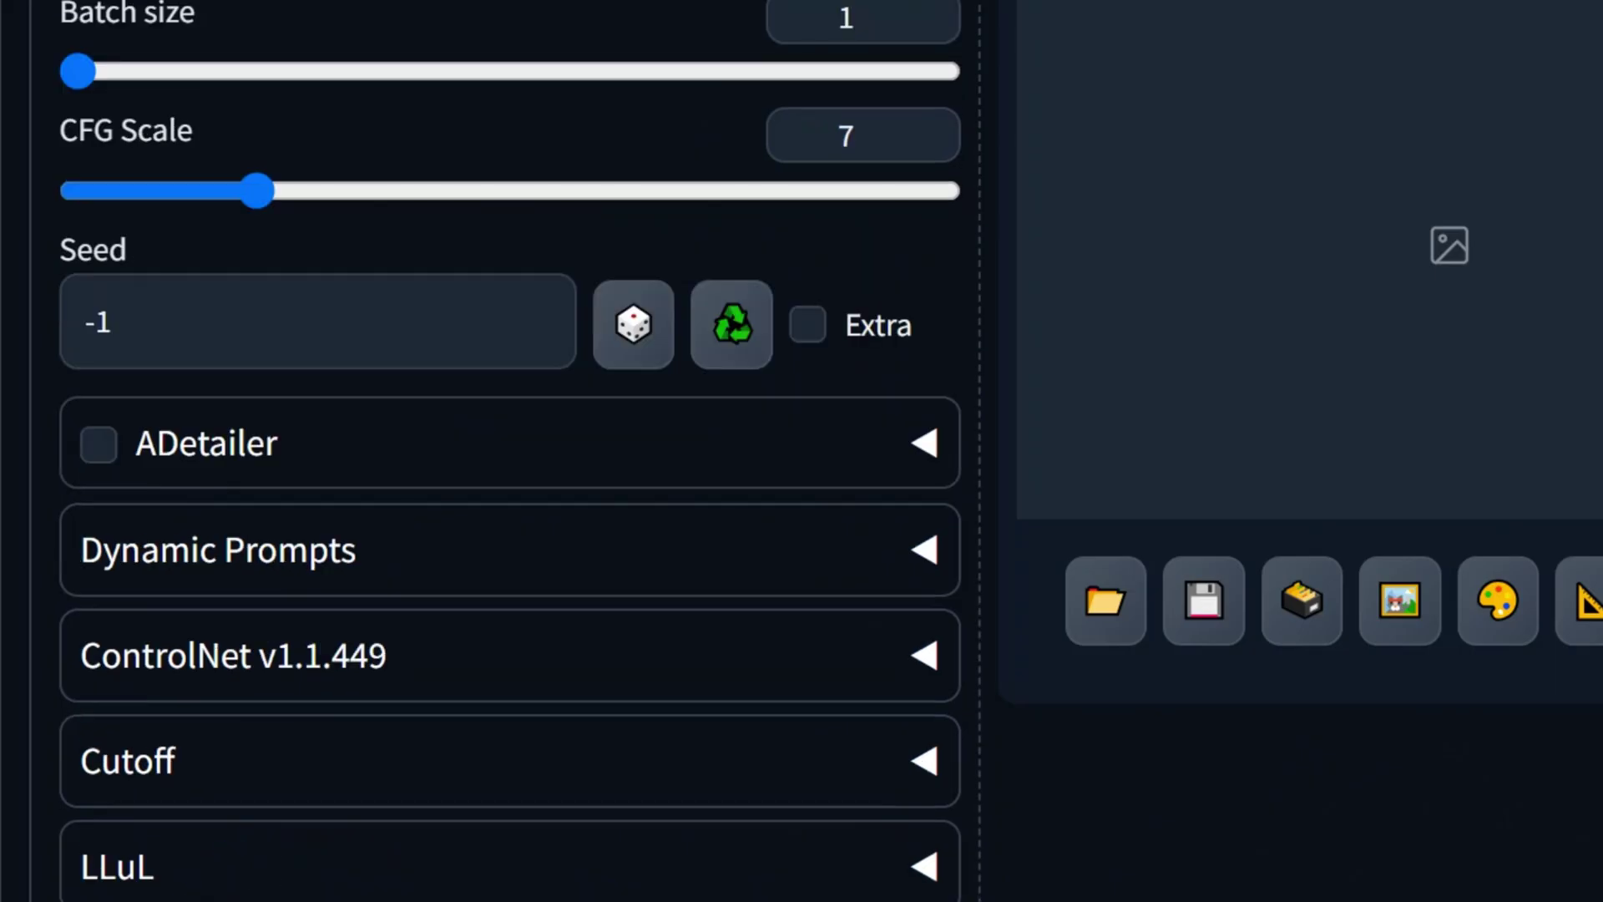
pyautogui.scroll(13, 509, 451)
pyautogui.scroll(-5, 510, 451)
pyautogui.scroll(15, 509, 451)
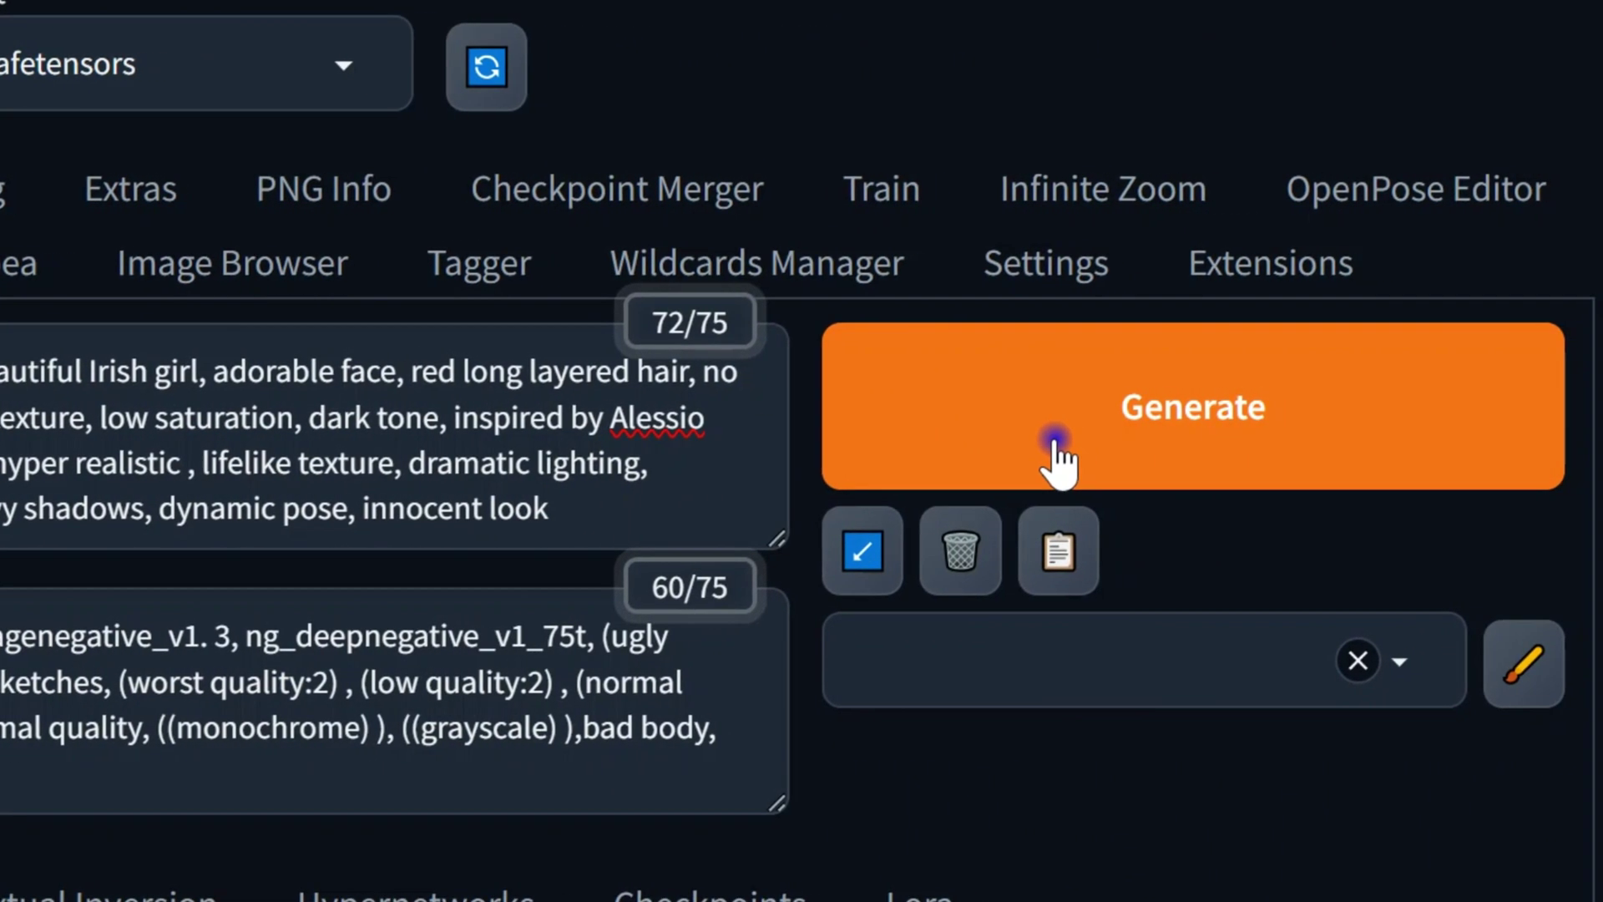
pyautogui.click(1173, 451)
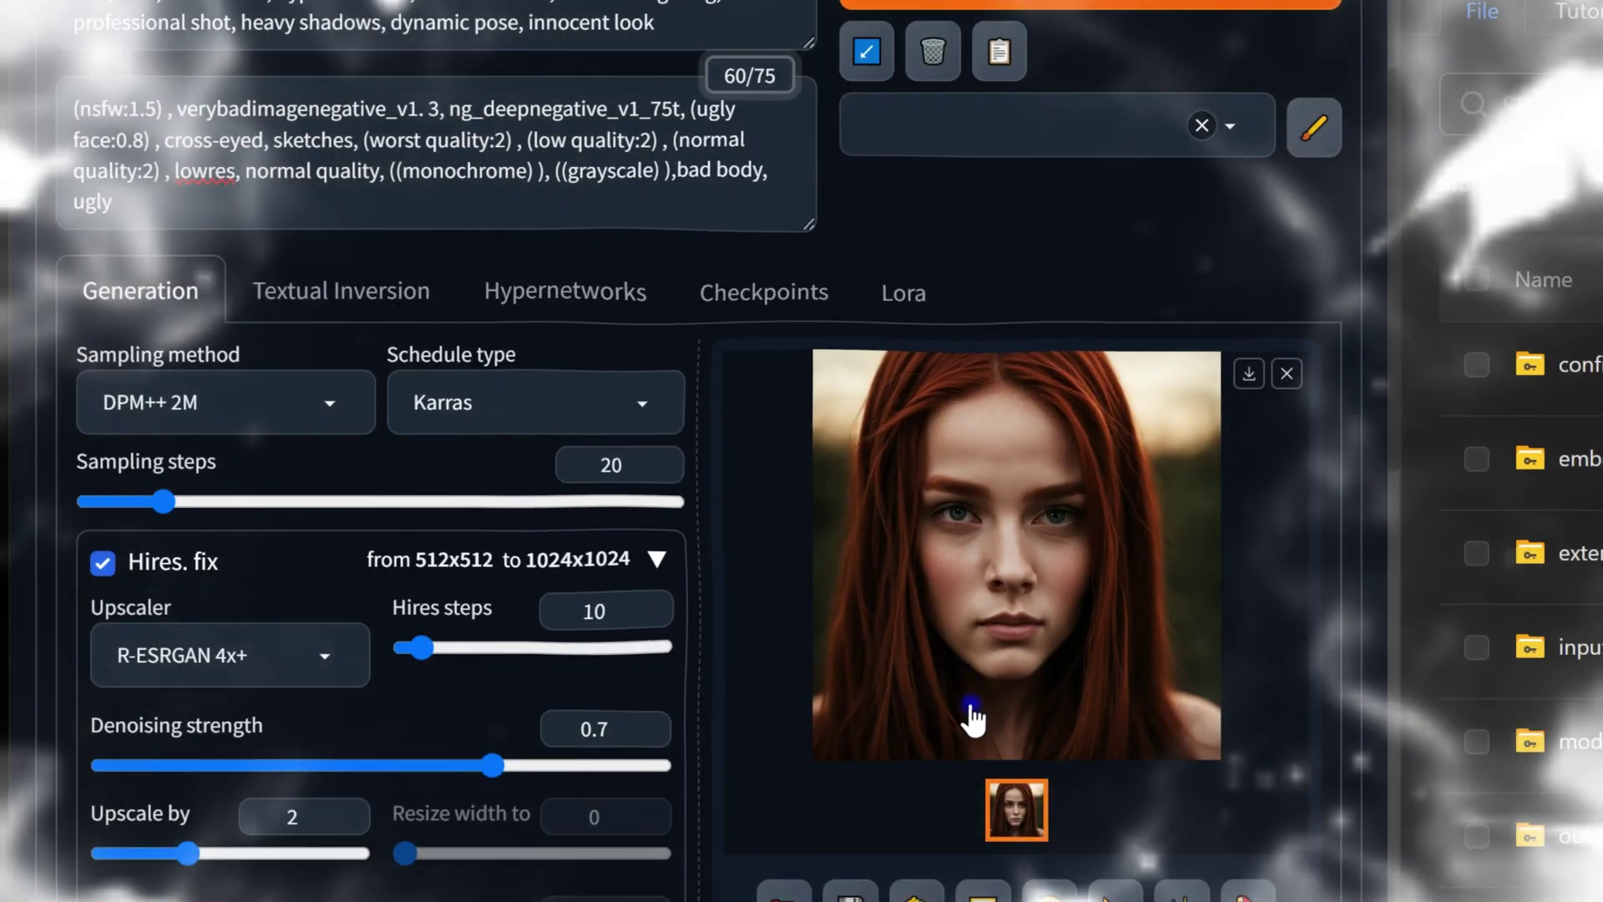
# - Scroll through the finished red-haired portrait and its generation parameters
pyautogui.scroll(-10, 960, 698)
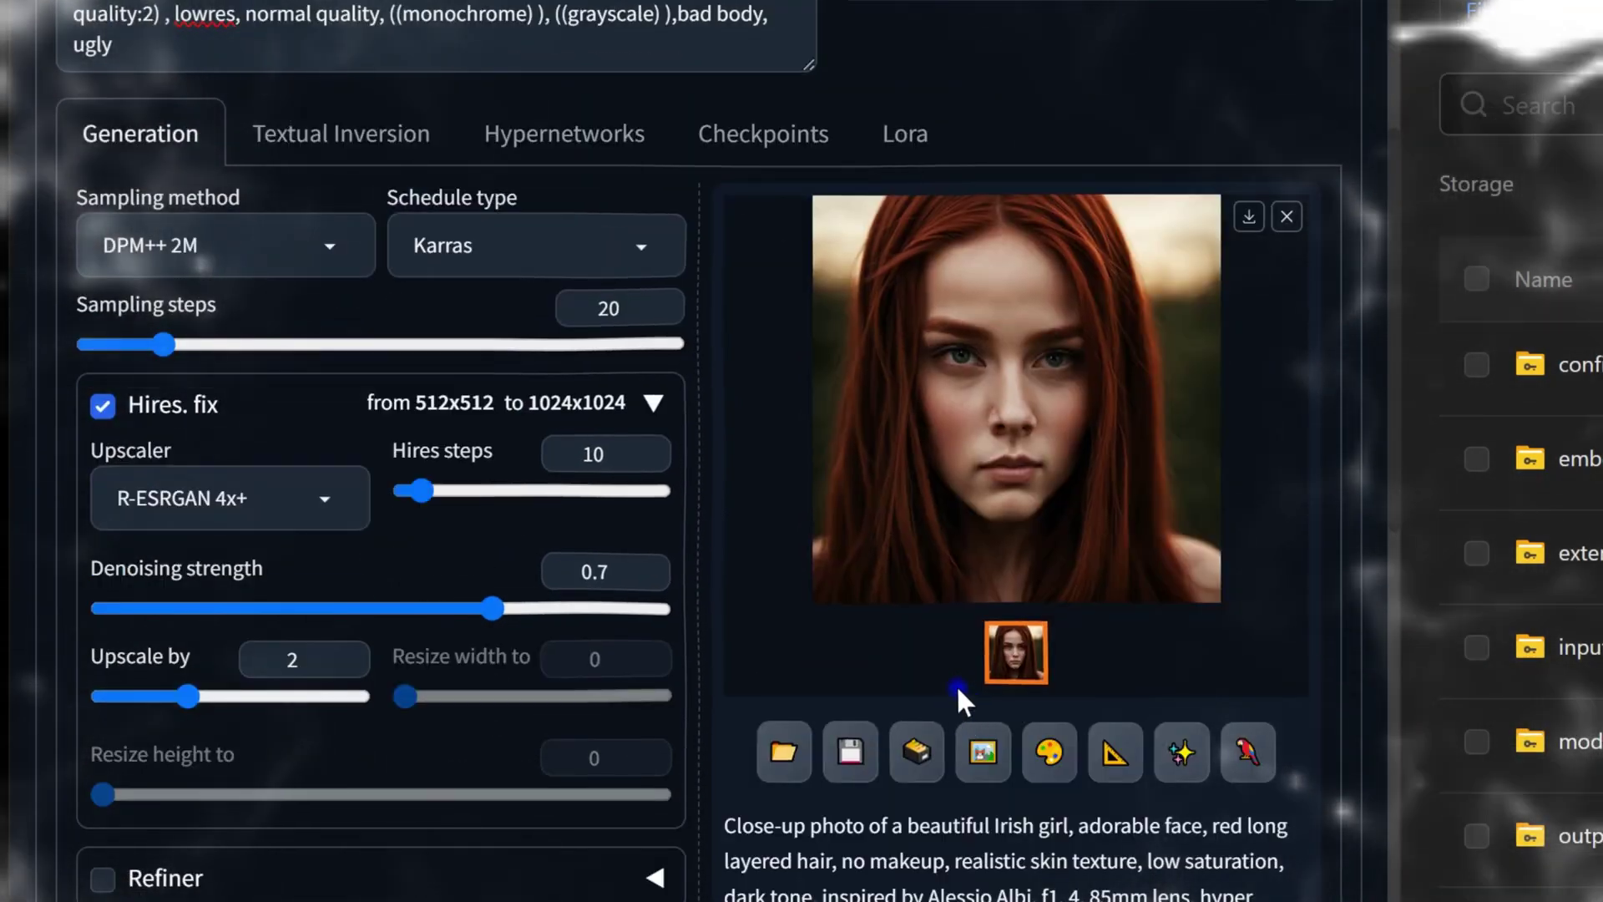
pyautogui.scroll(2, 776, 802)
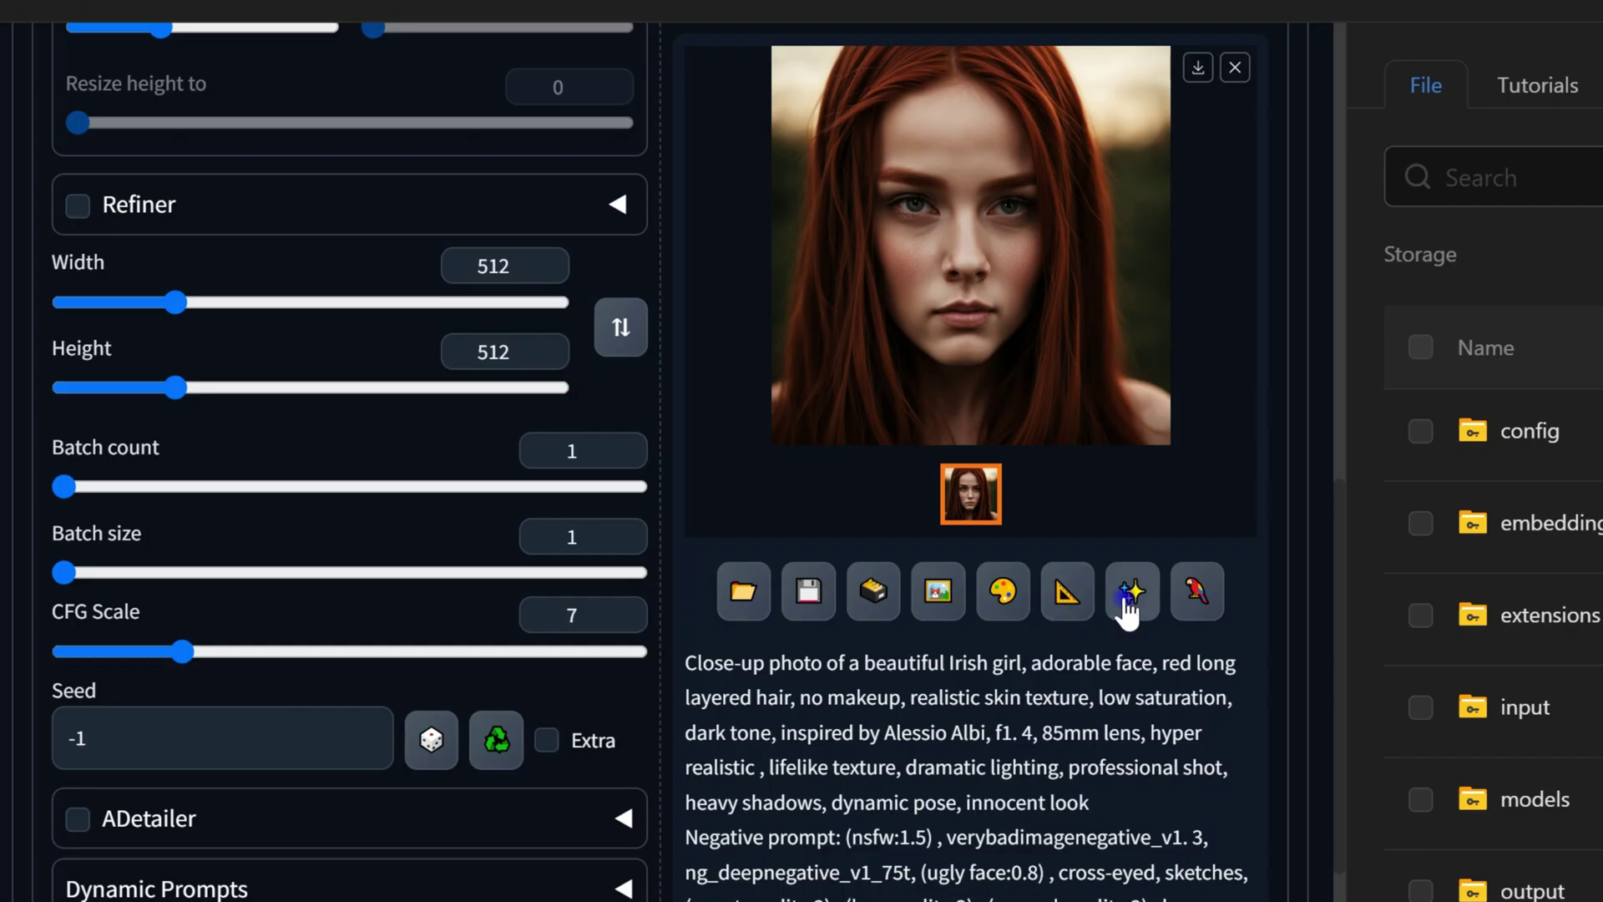
pyautogui.scroll(3, 1212, 130)
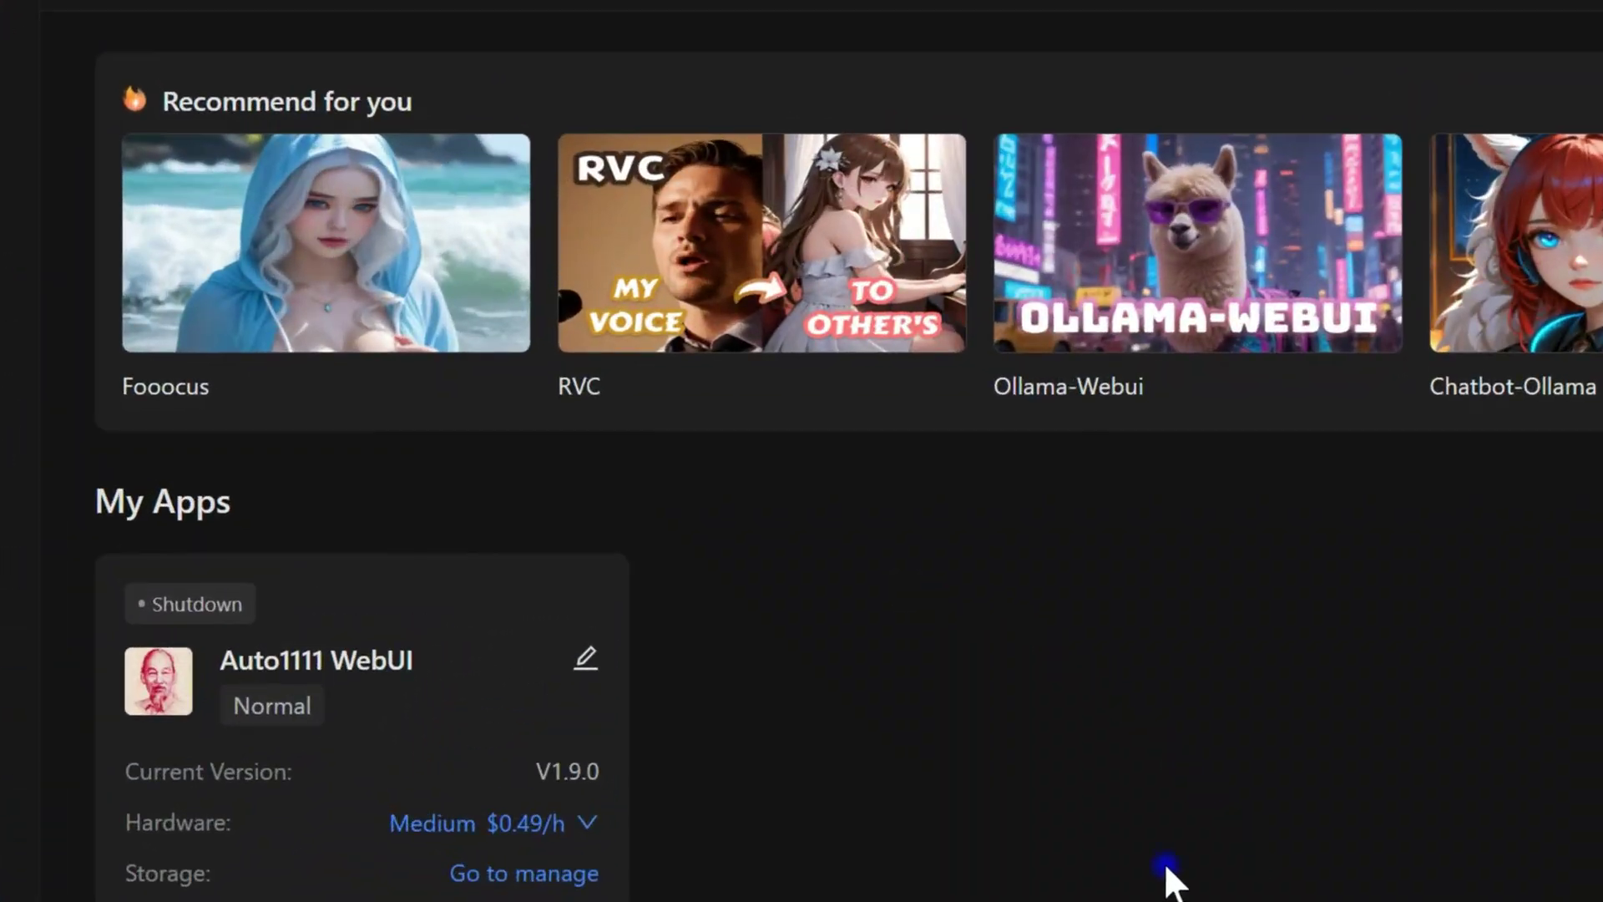
# - Launch a Fooocus V2.3.1 instance, keeping Medium rather than Large hardware
pyautogui.click(446, 211)
pyautogui.click(1228, 315)
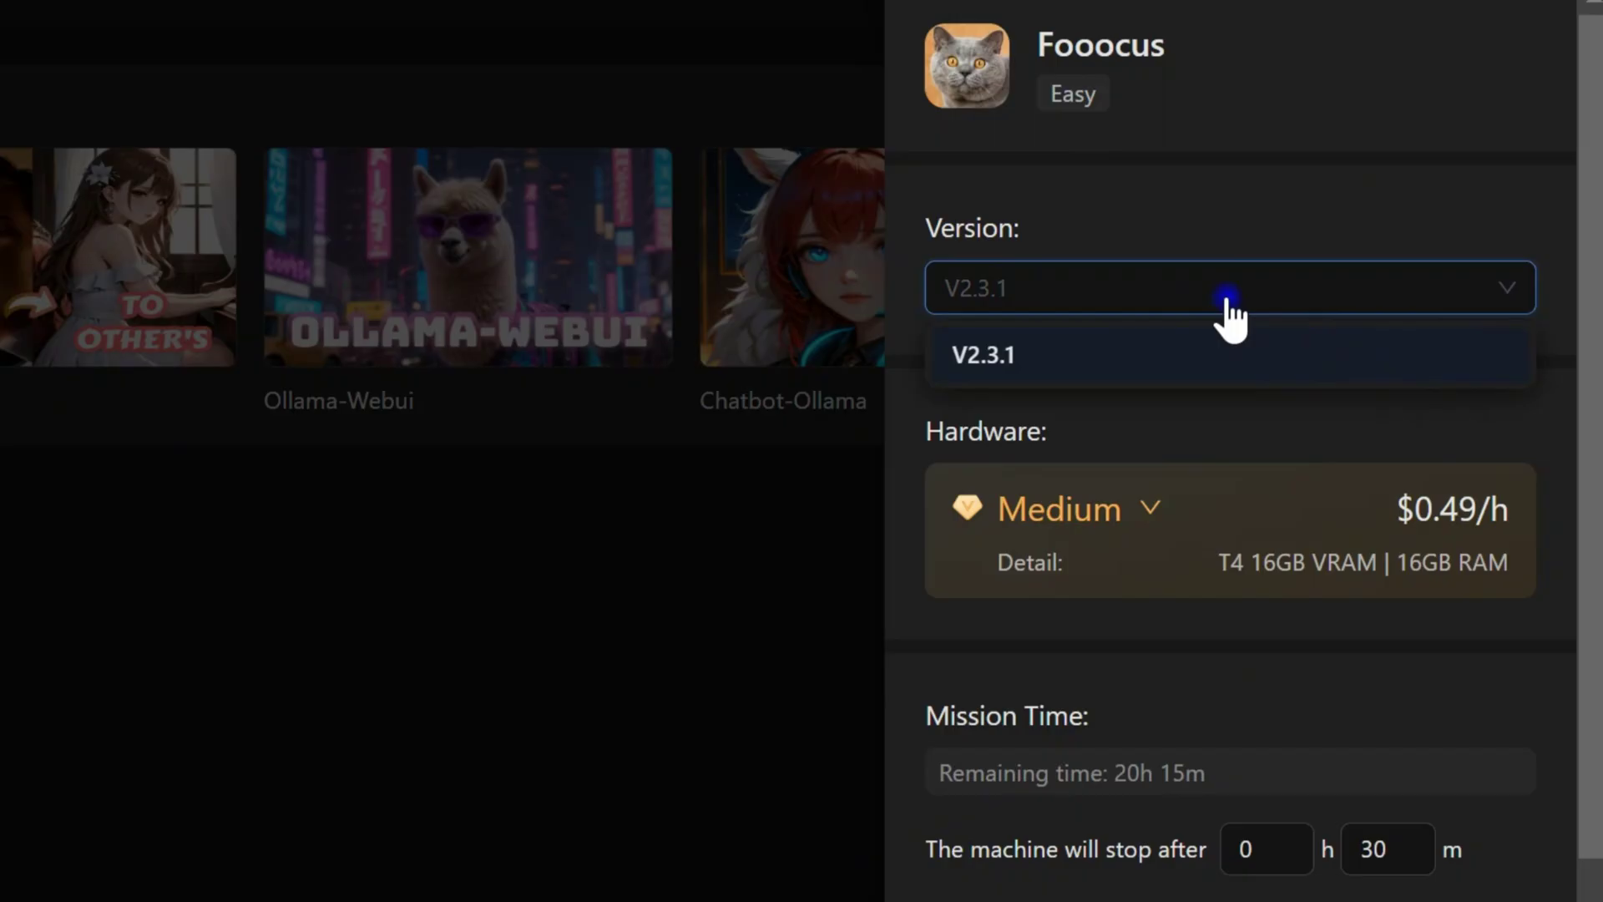
pyautogui.scroll(-4, 1364, 448)
pyautogui.click(1147, 150)
pyautogui.click(1197, 433)
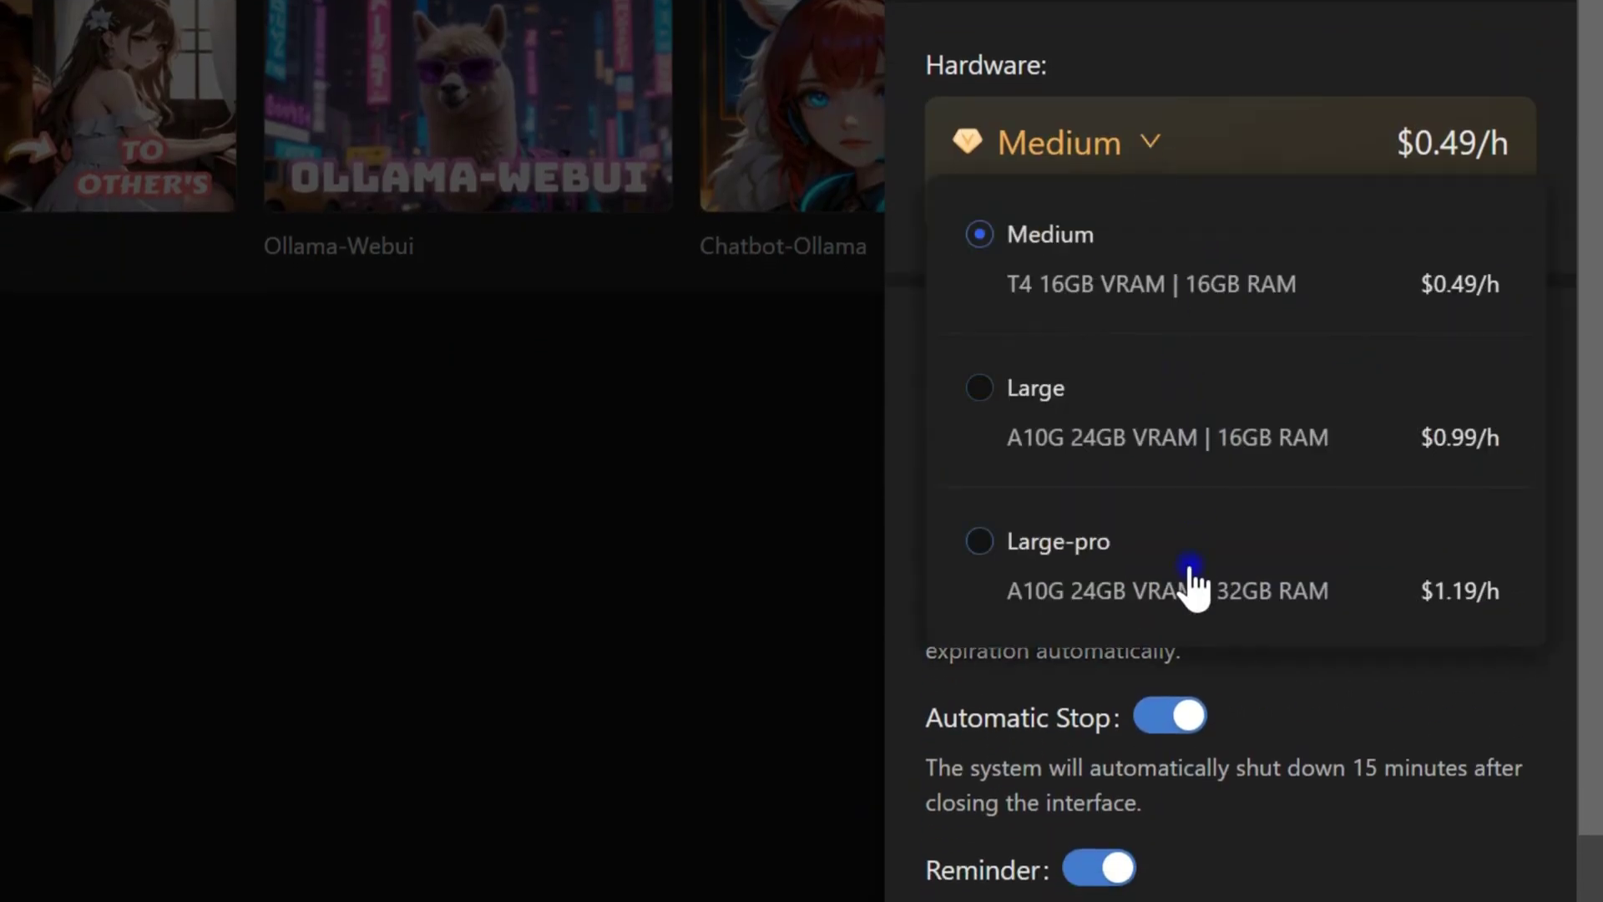
pyautogui.click(1156, 150)
pyautogui.scroll(-10, 1299, 197)
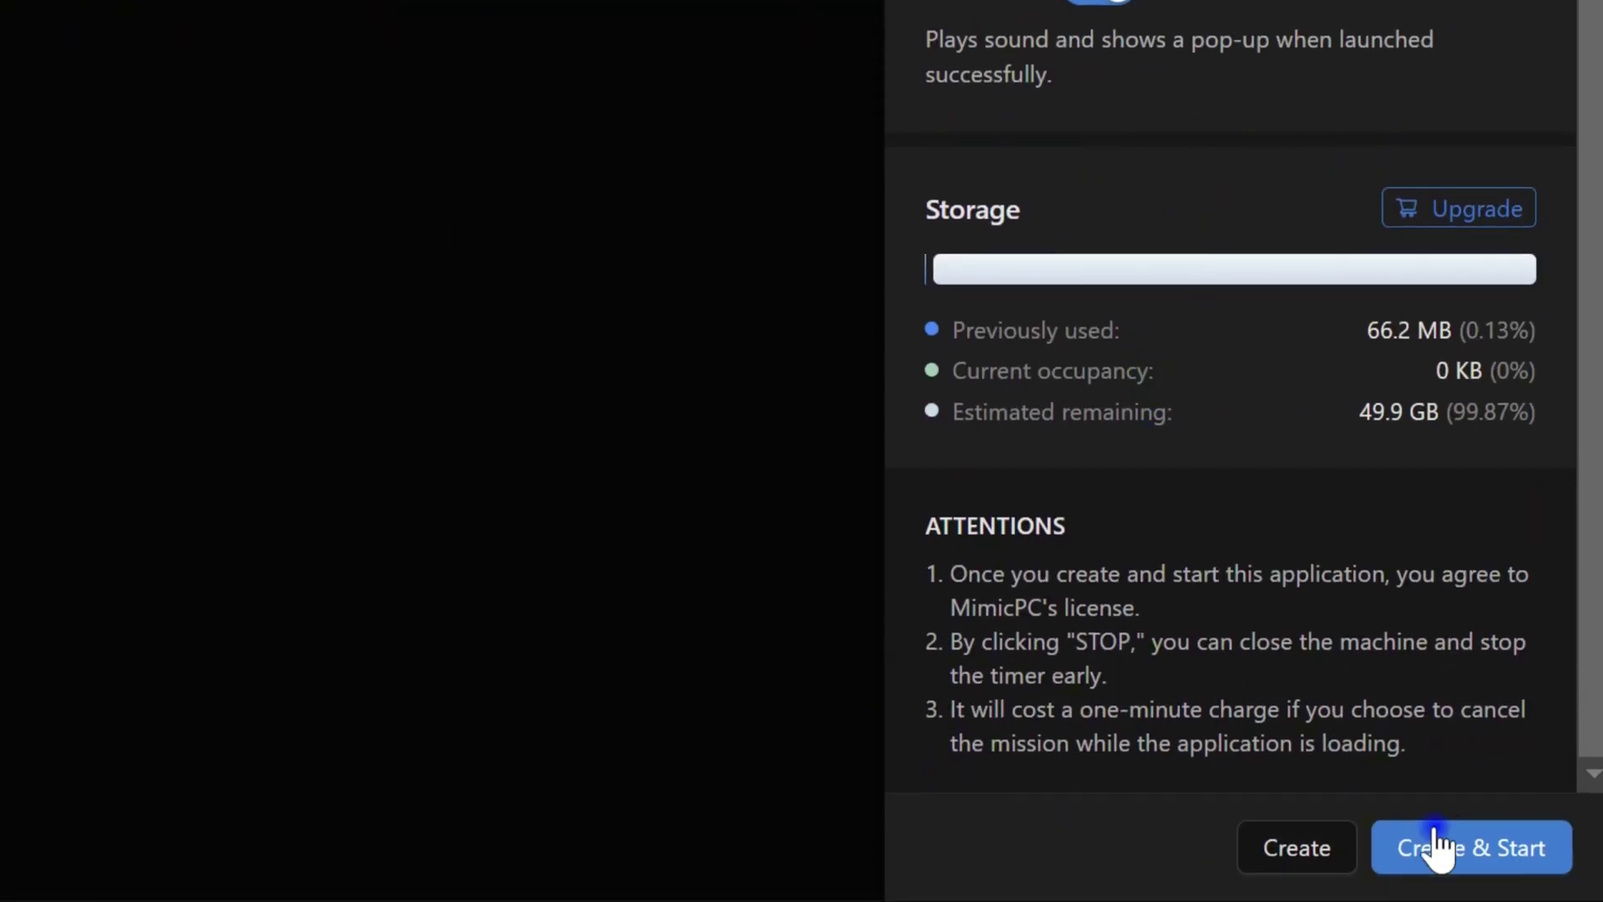
pyautogui.click(1438, 845)
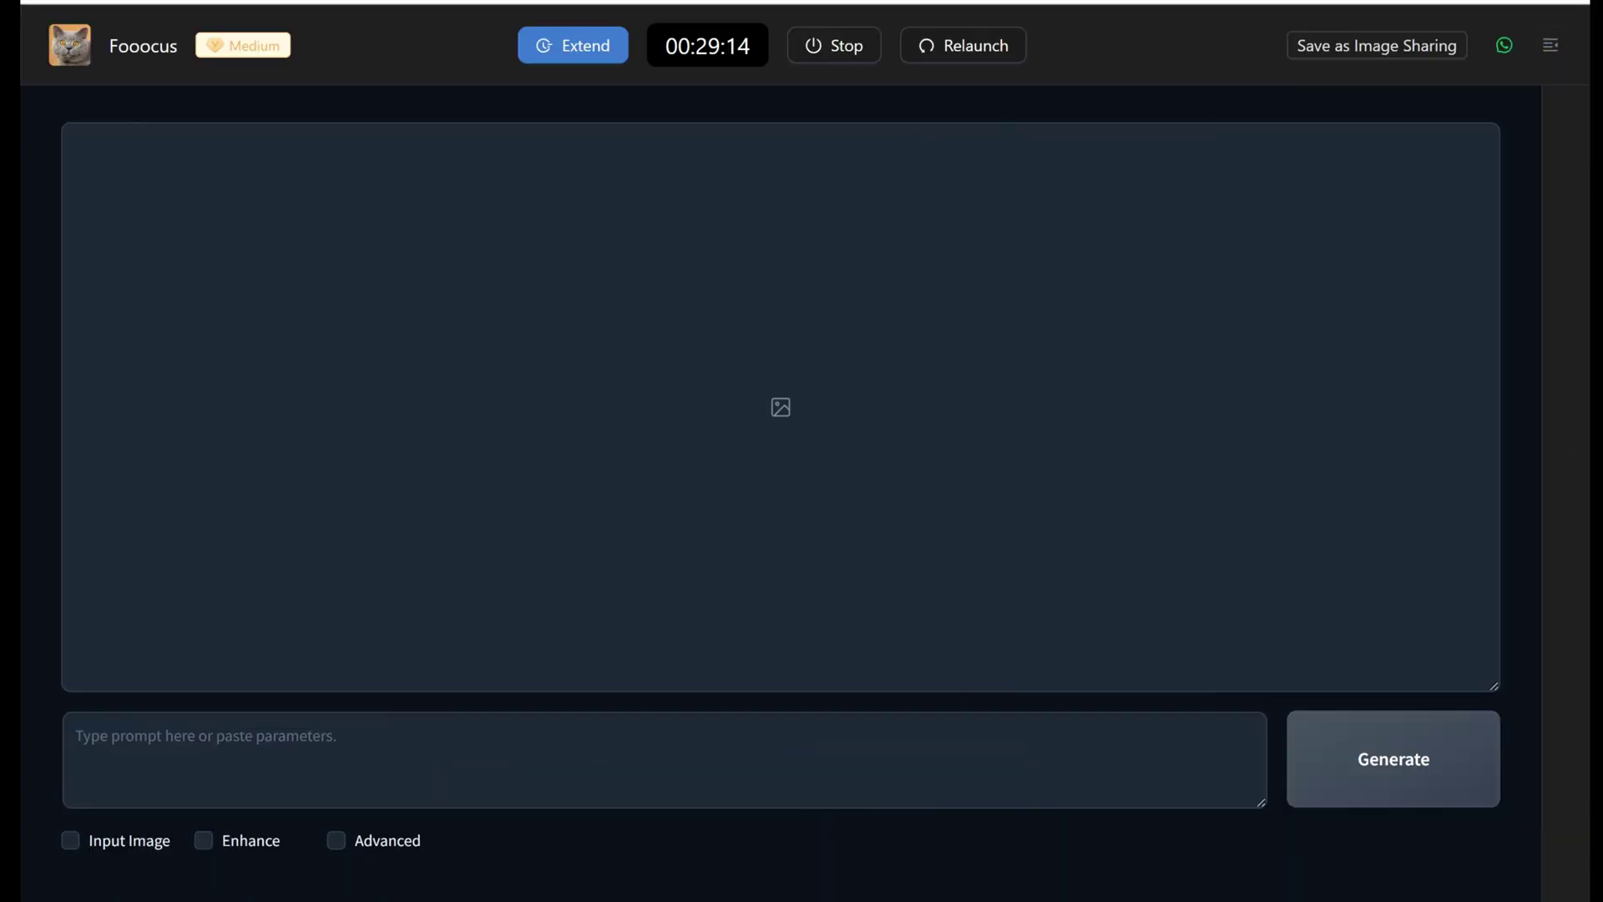
# - Show Advanced settings, switch the preset to anime, and view the Styles list
pyautogui.click(388, 841)
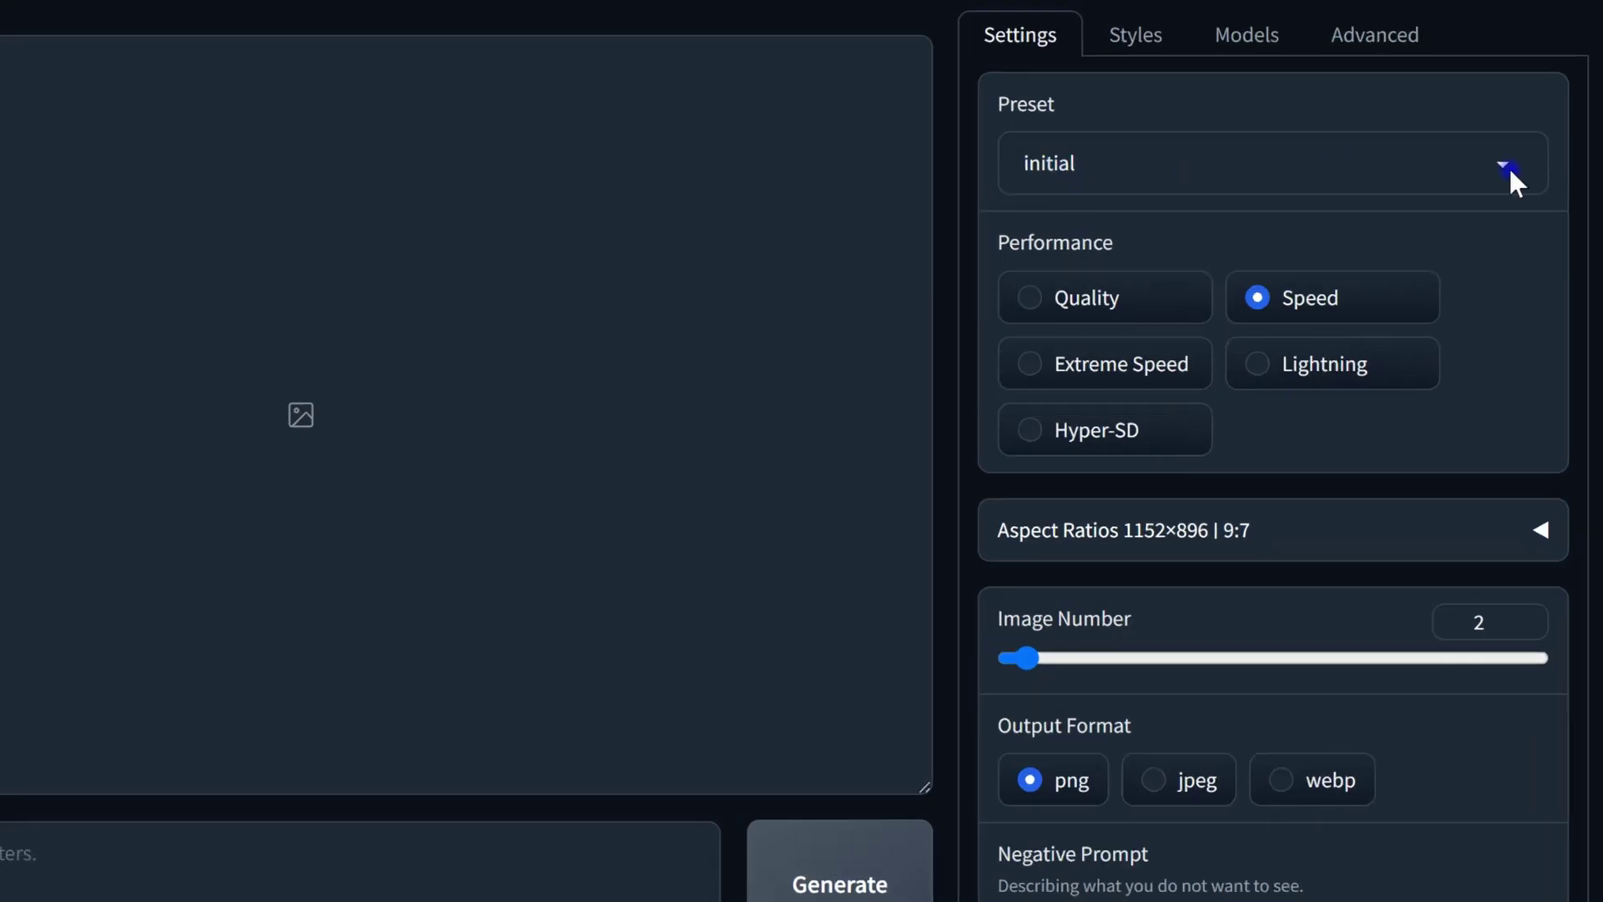
pyautogui.click(1508, 165)
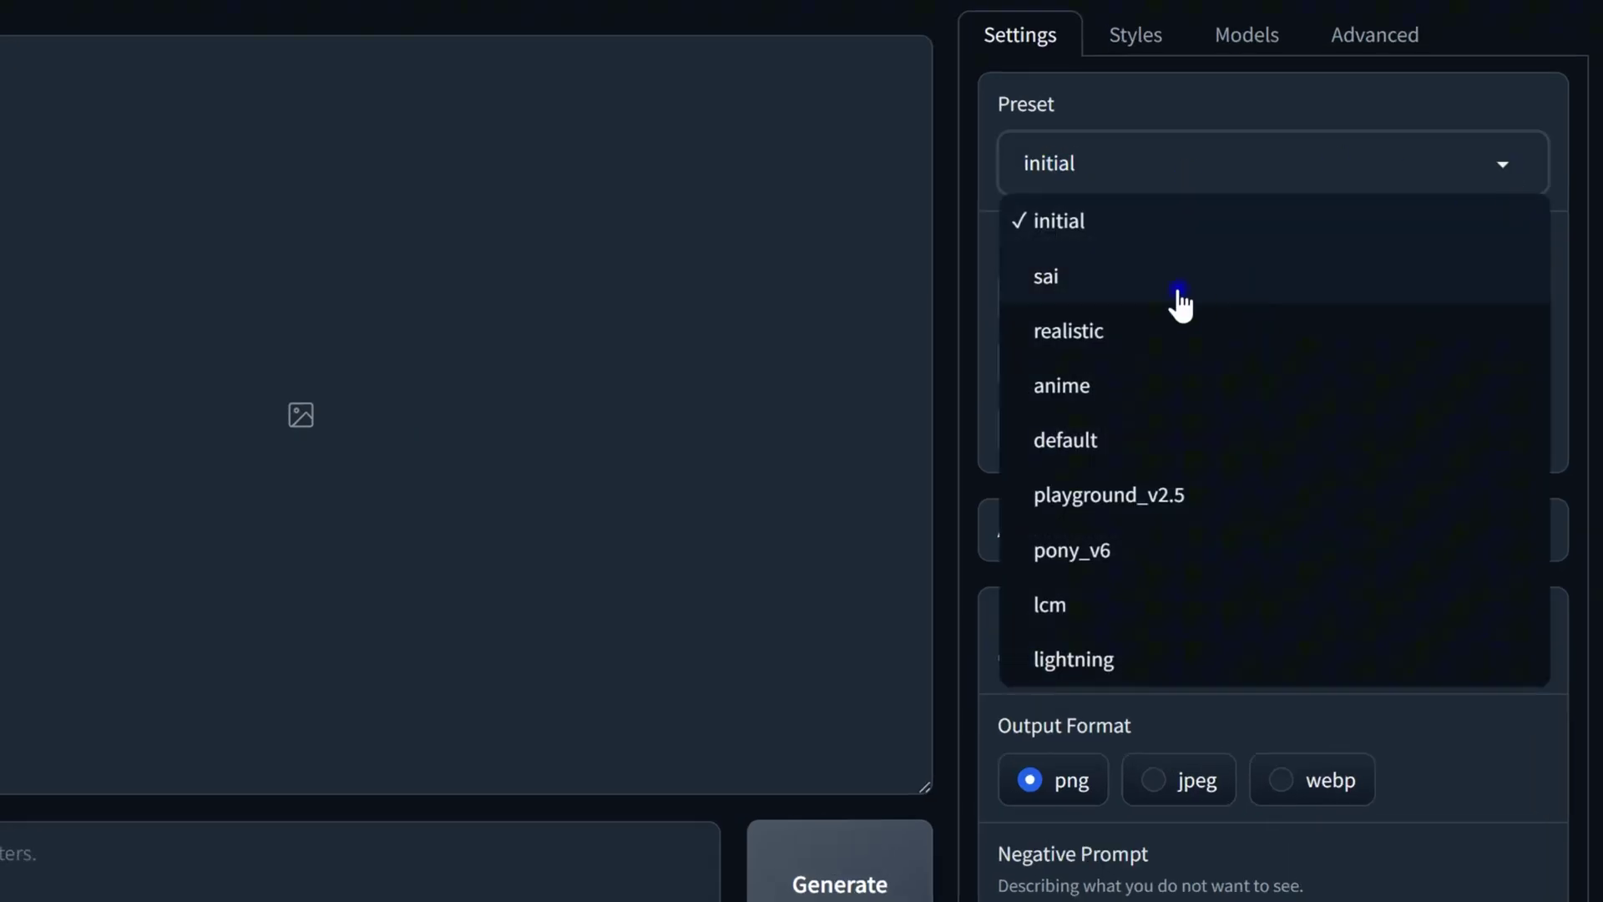
pyautogui.click(1086, 388)
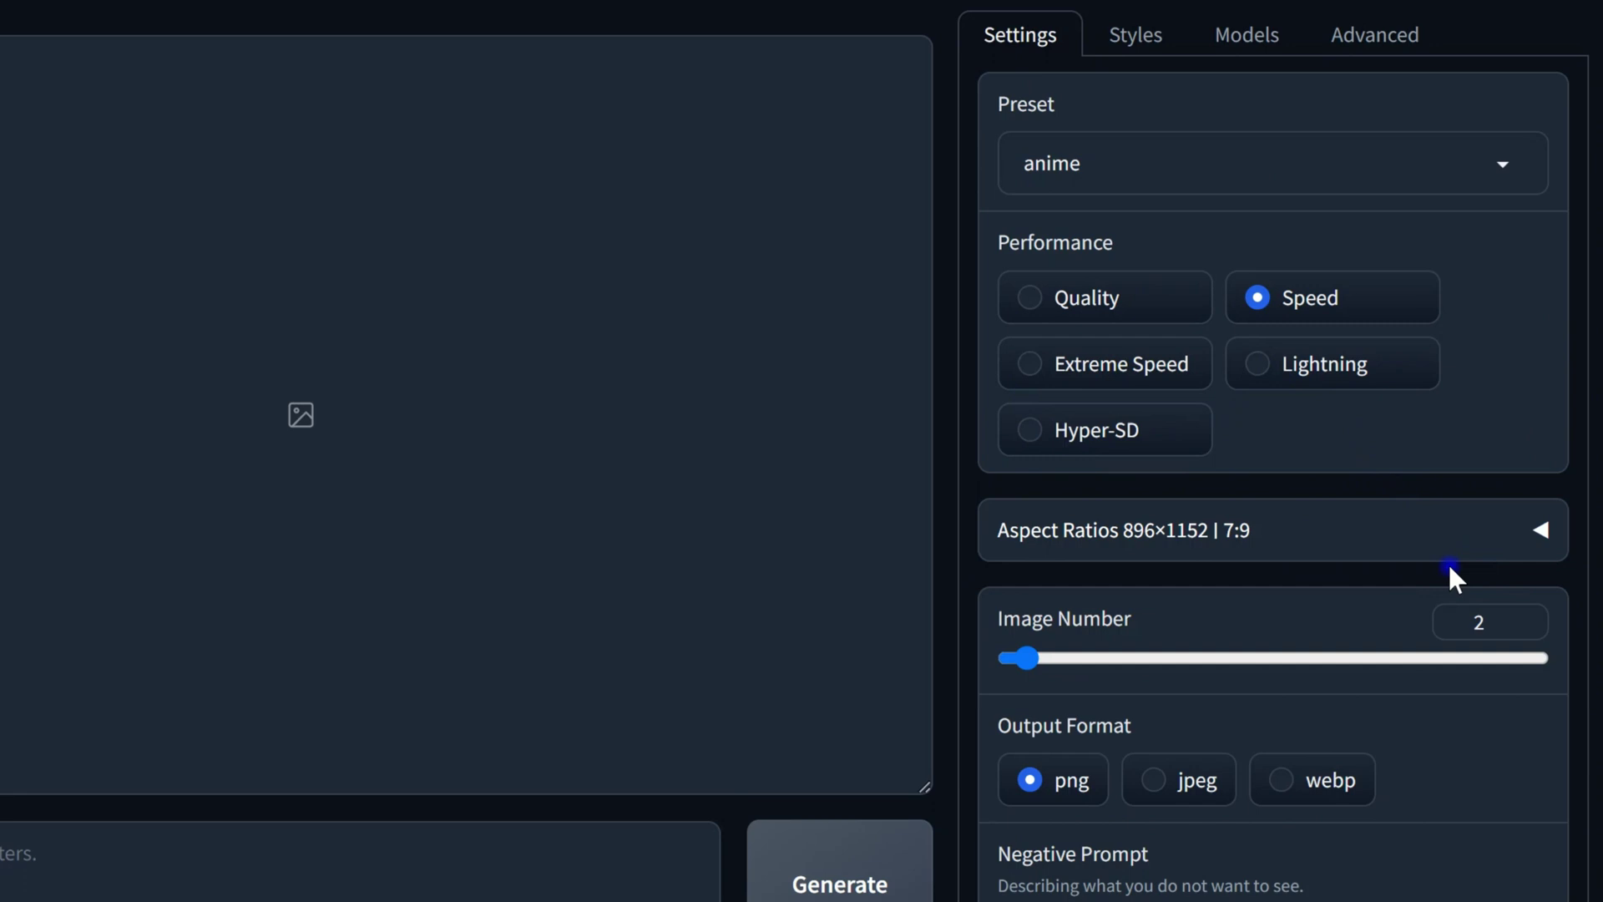
pyautogui.scroll(-1, 1270, 569)
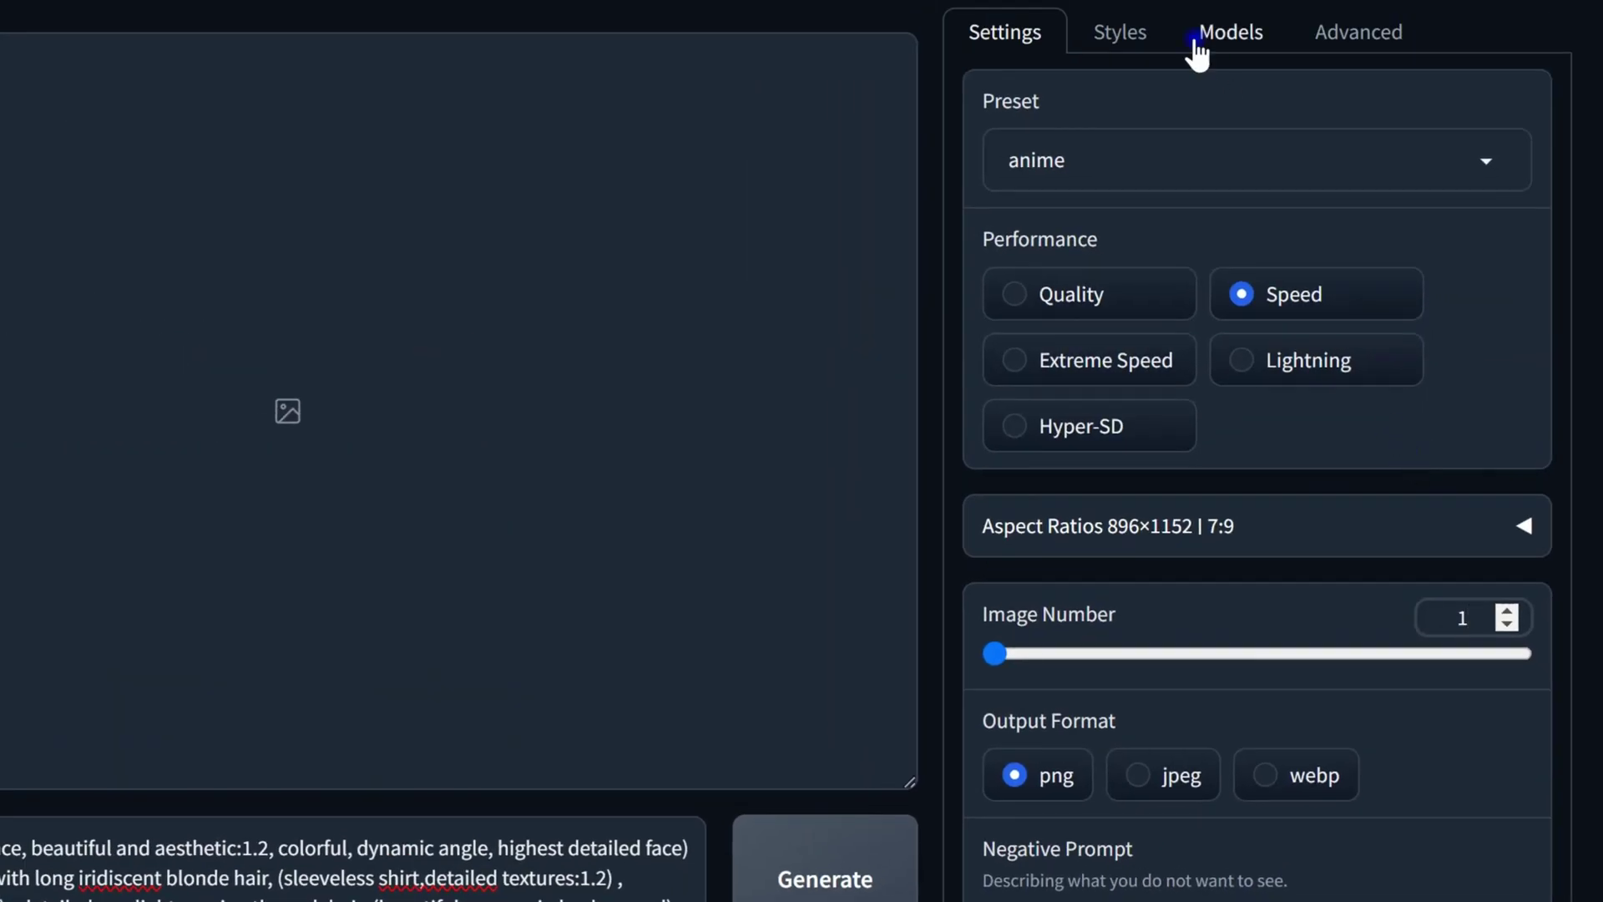
pyautogui.click(1149, 38)
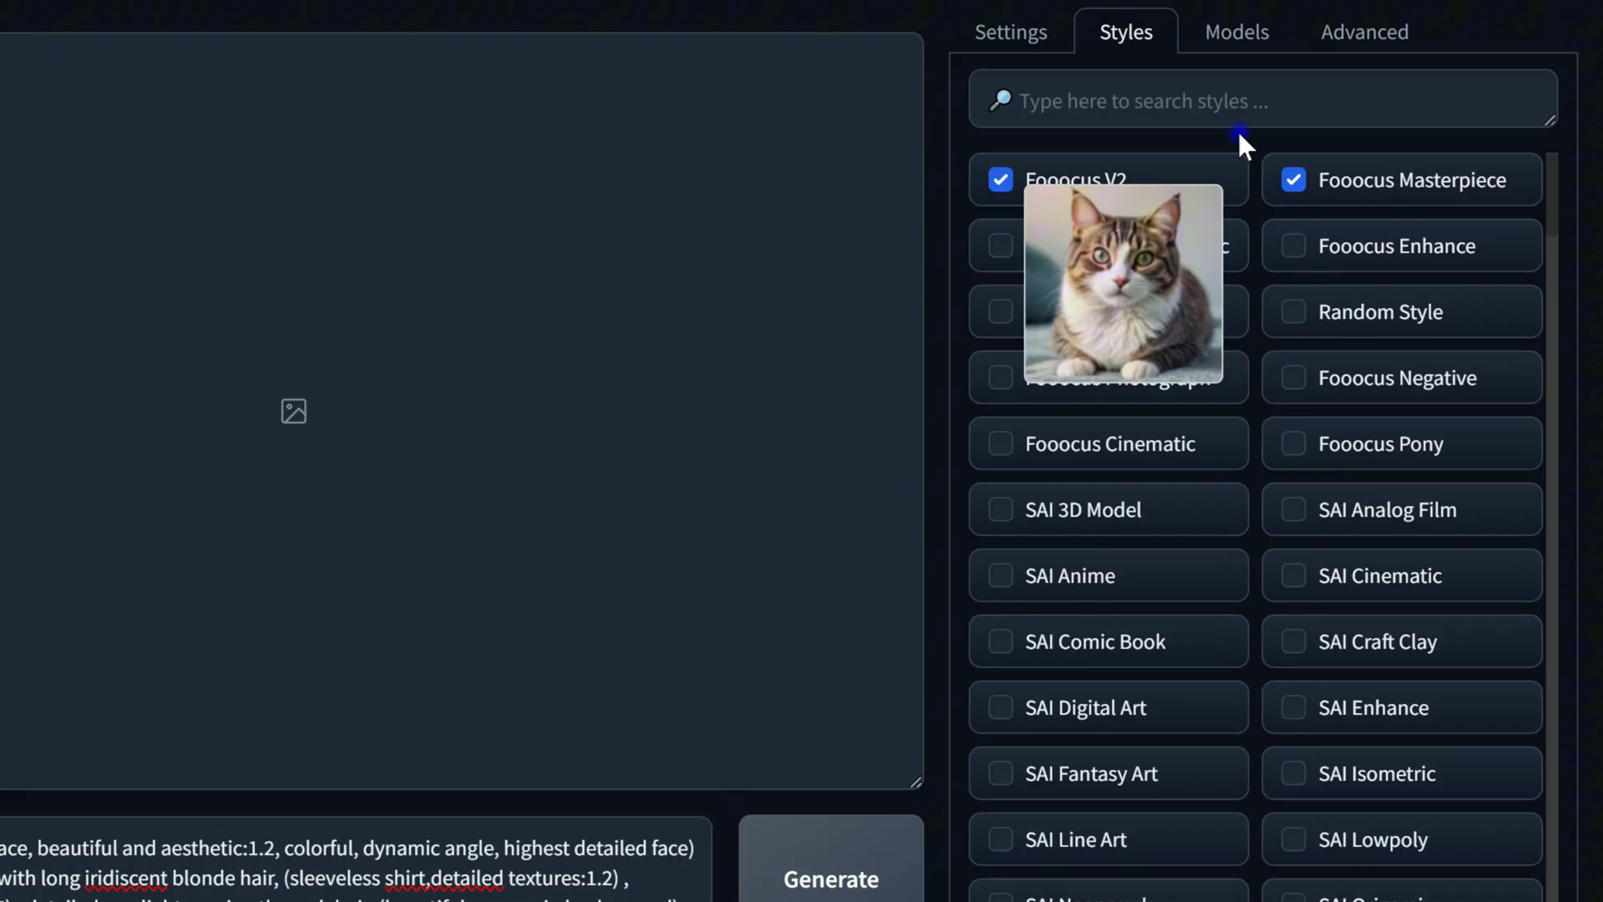
# - Review the Models and Advanced settings, then enlarge the generated anime portrait
pyautogui.click(1243, 33)
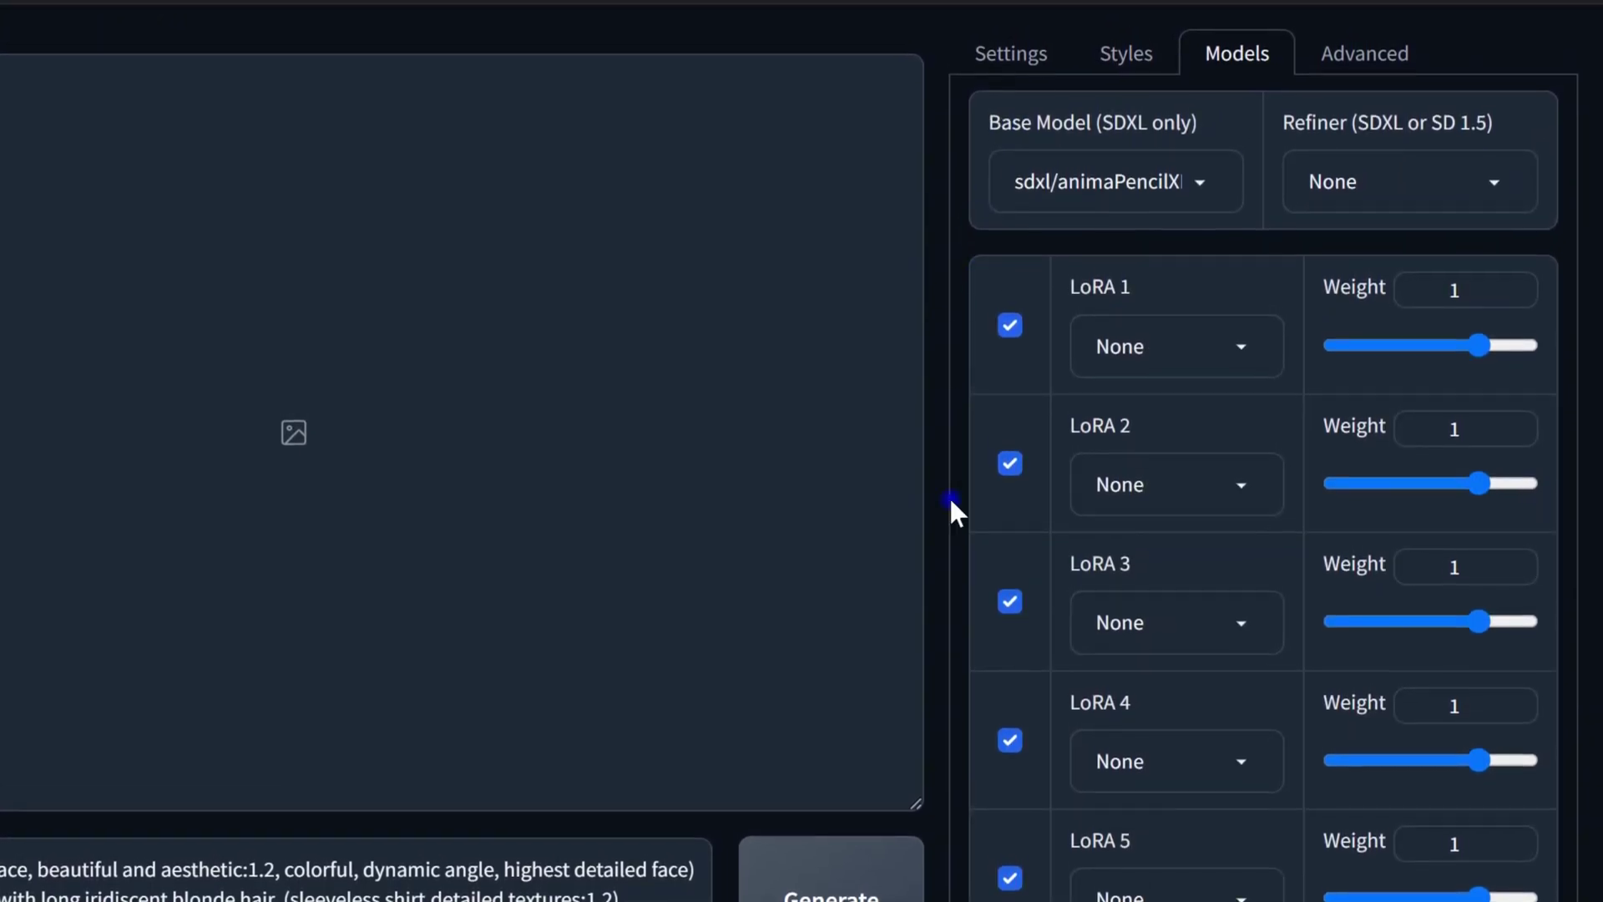
pyautogui.click(1355, 67)
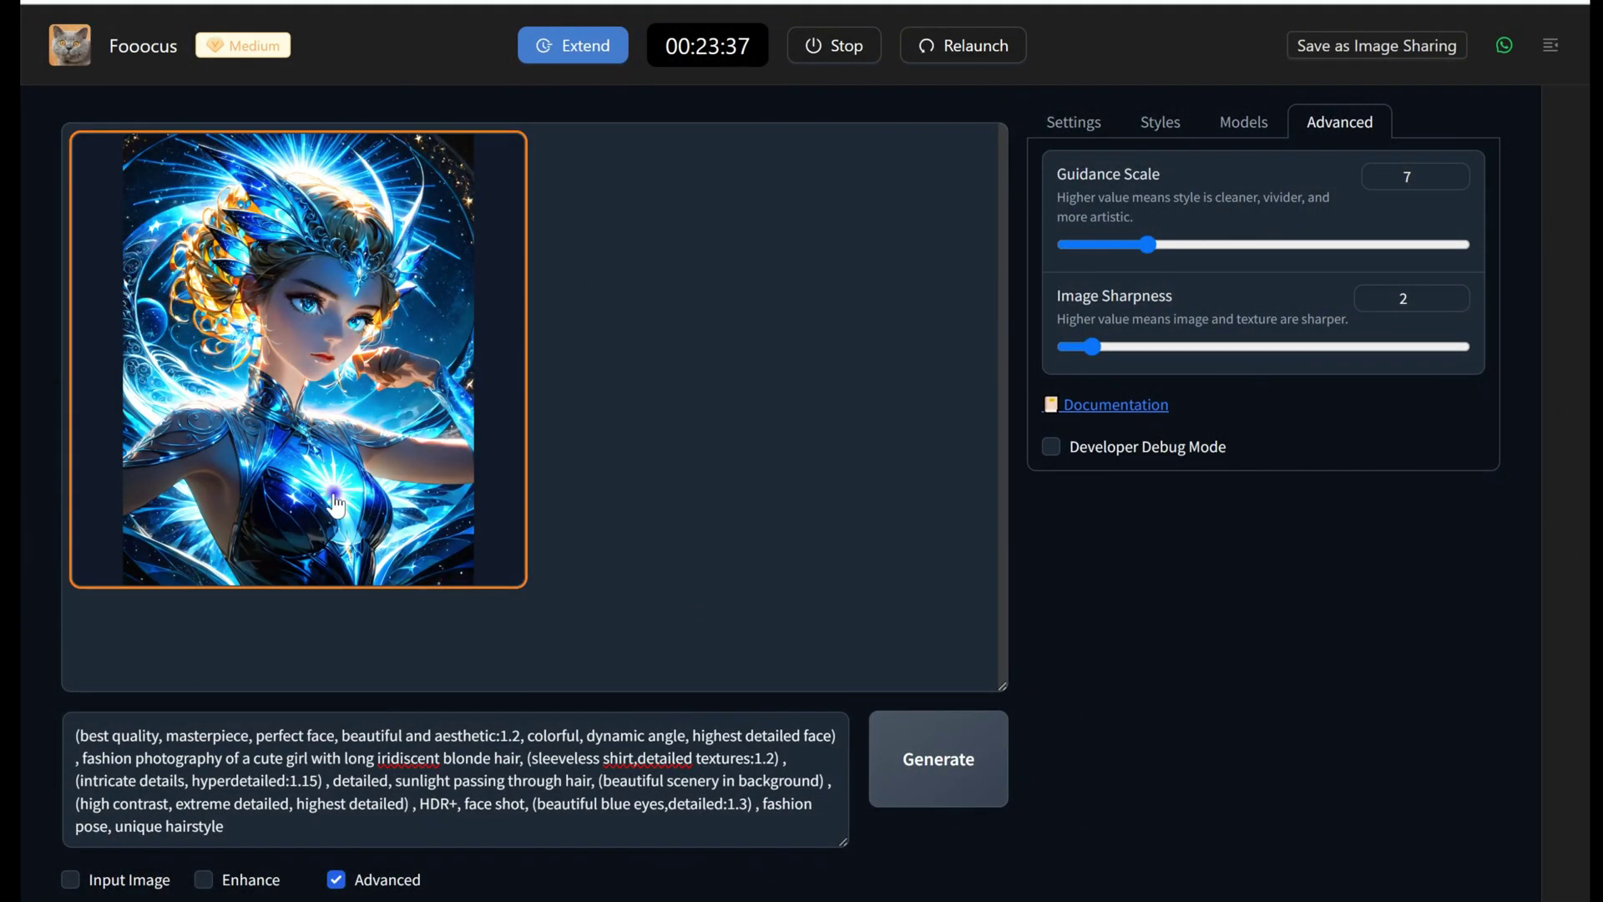
pyautogui.click(268, 468)
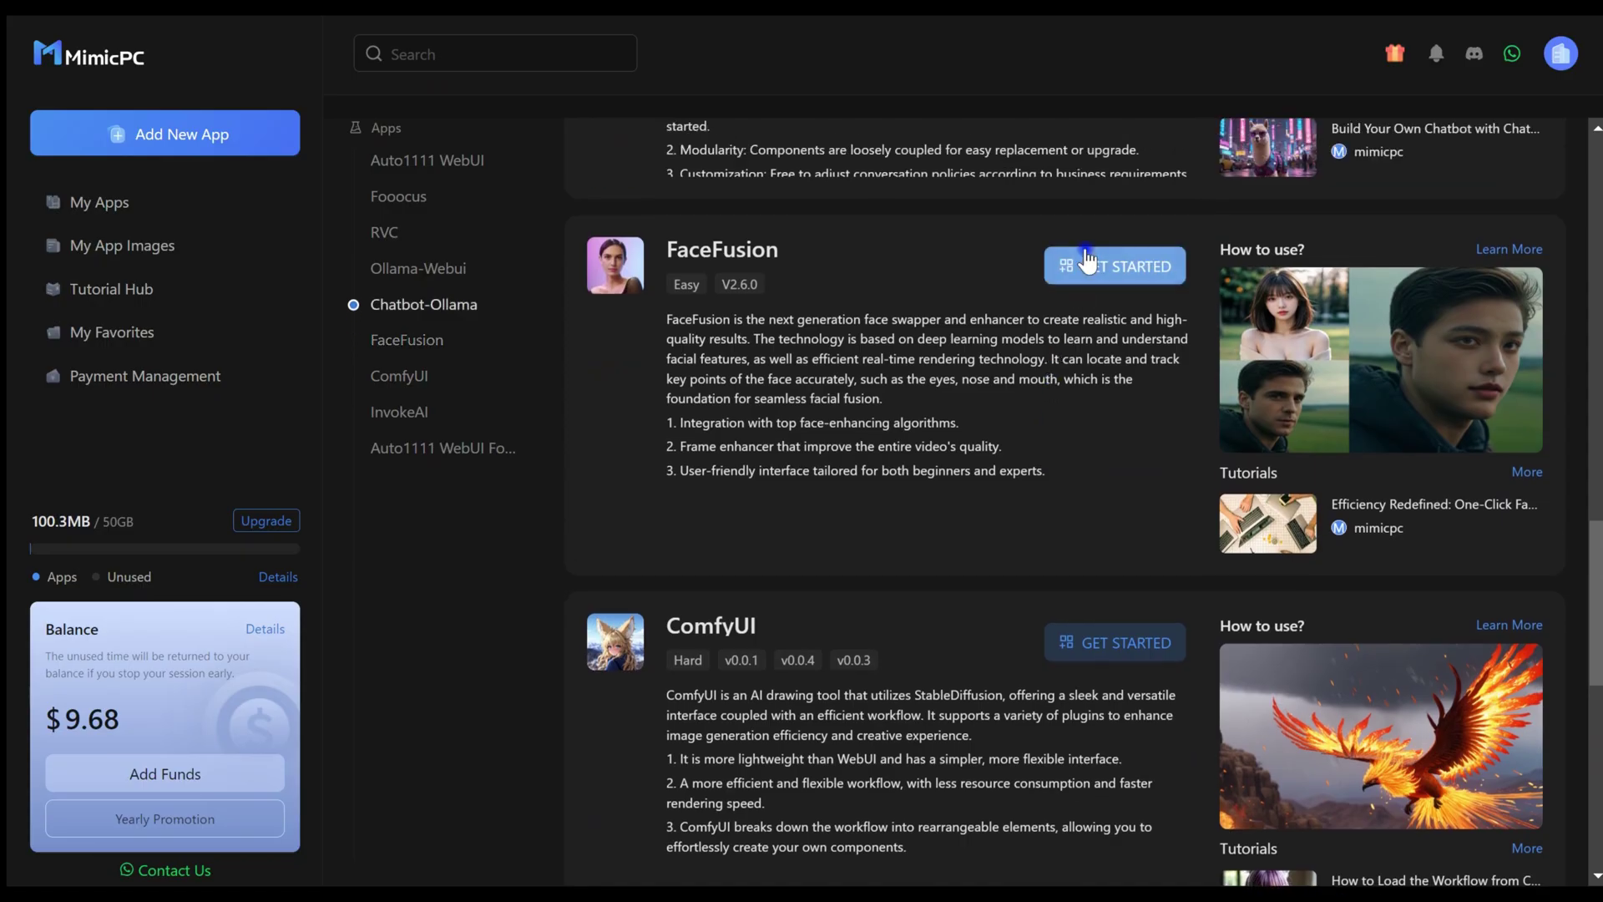
# - Create and start a FaceFusion instance on the default Medium hardware
pyautogui.click(1087, 264)
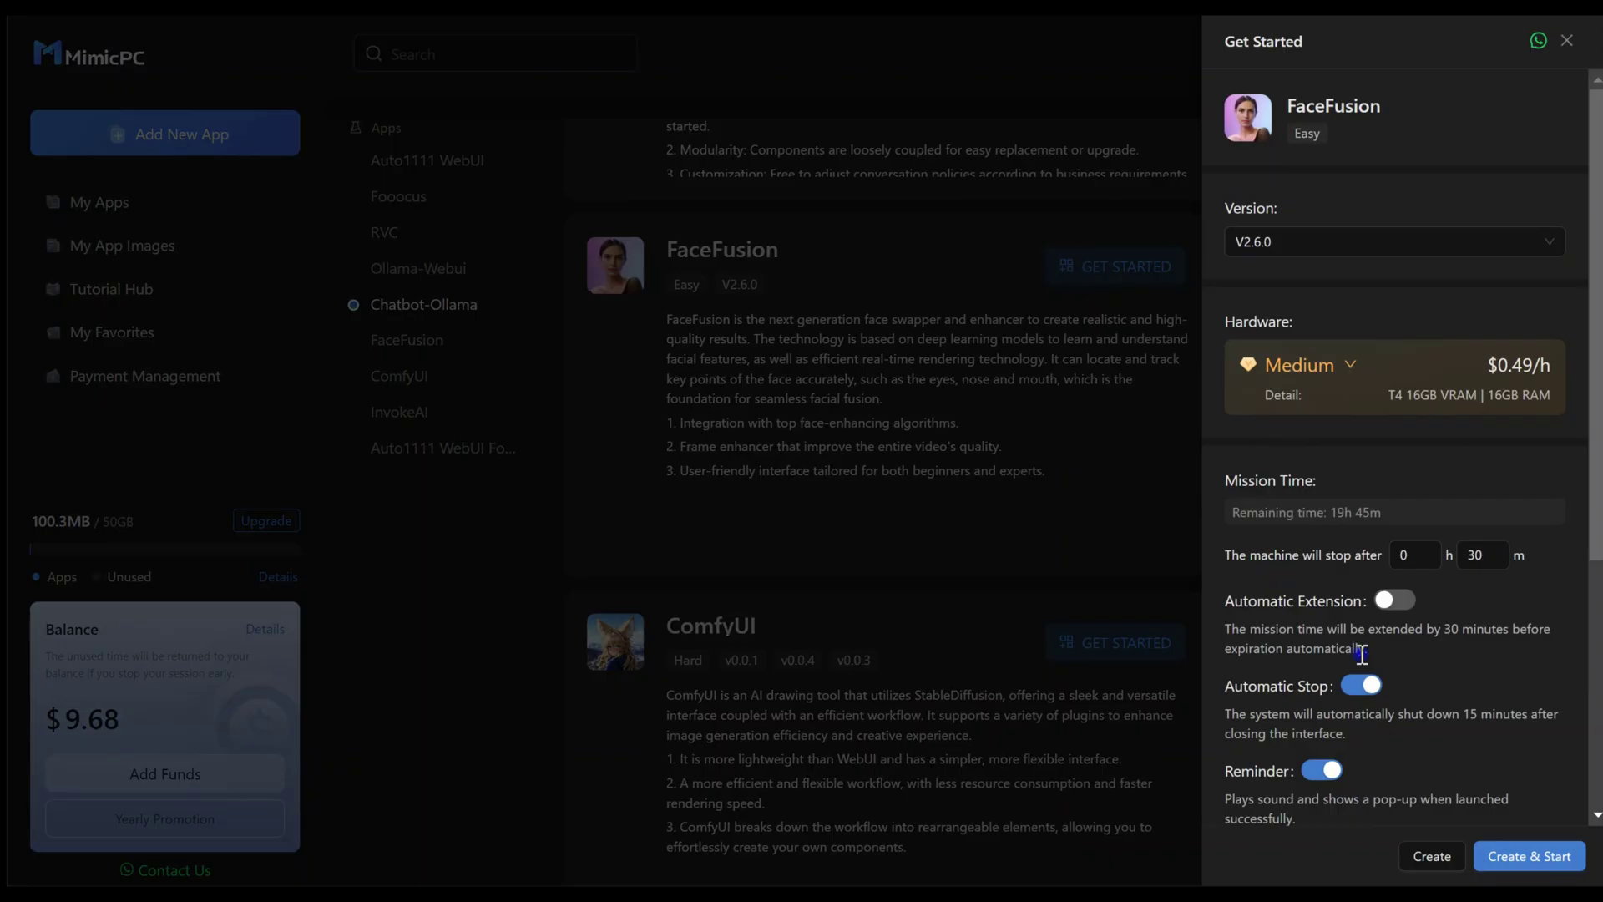
pyautogui.click(1518, 853)
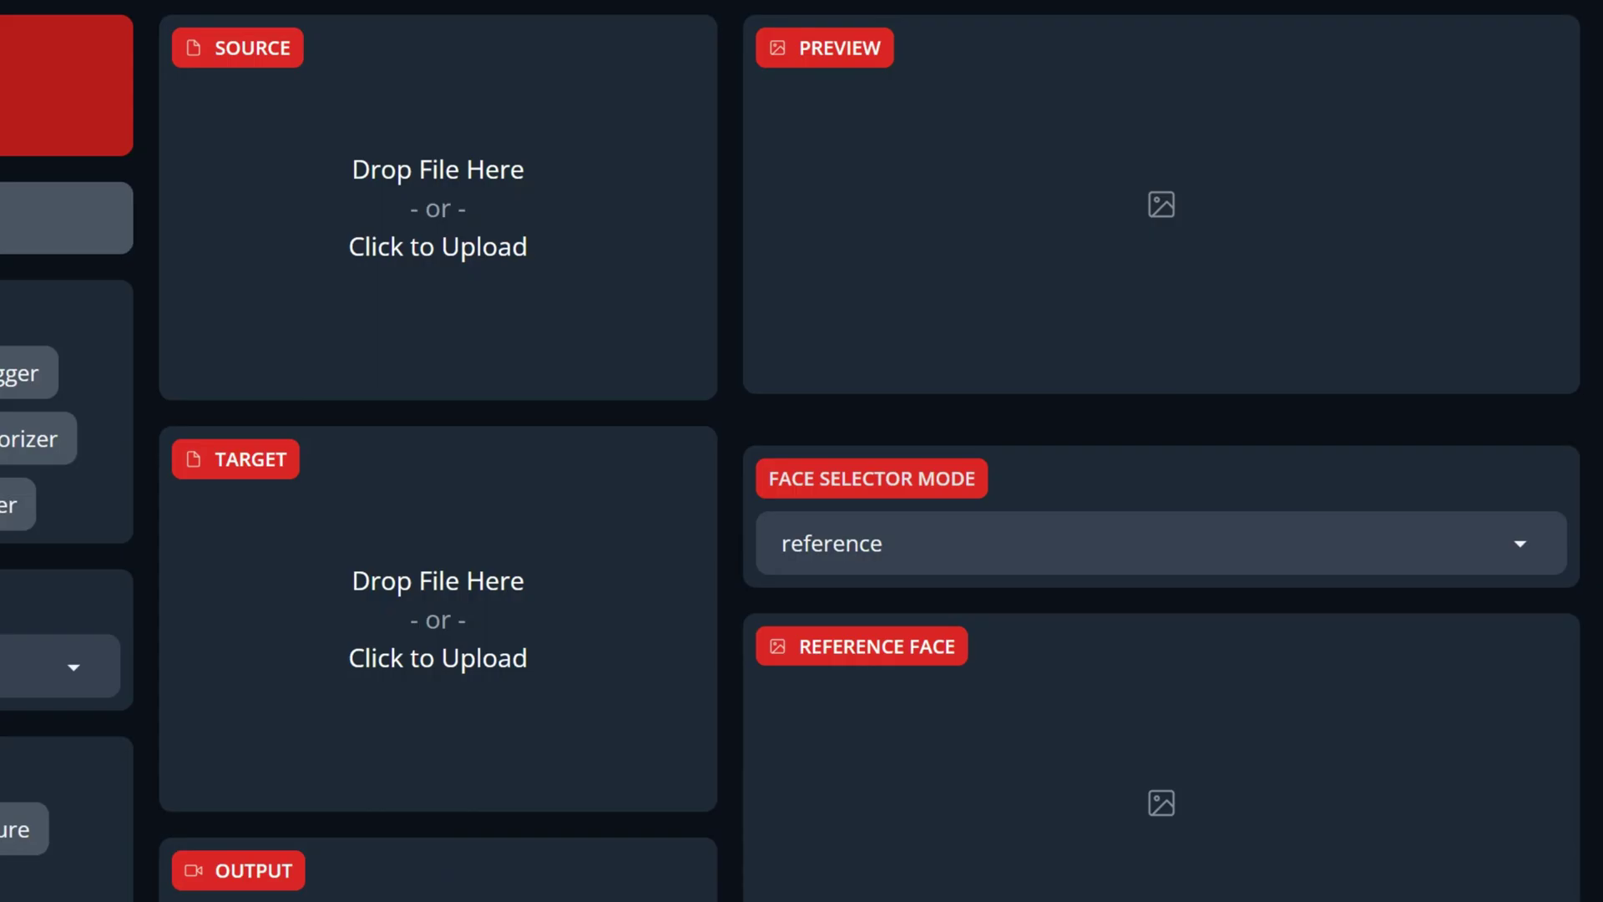
# - Load woman2.png as the source face
pyautogui.click(430, 242)
pyautogui.doubleClick(774, 740)
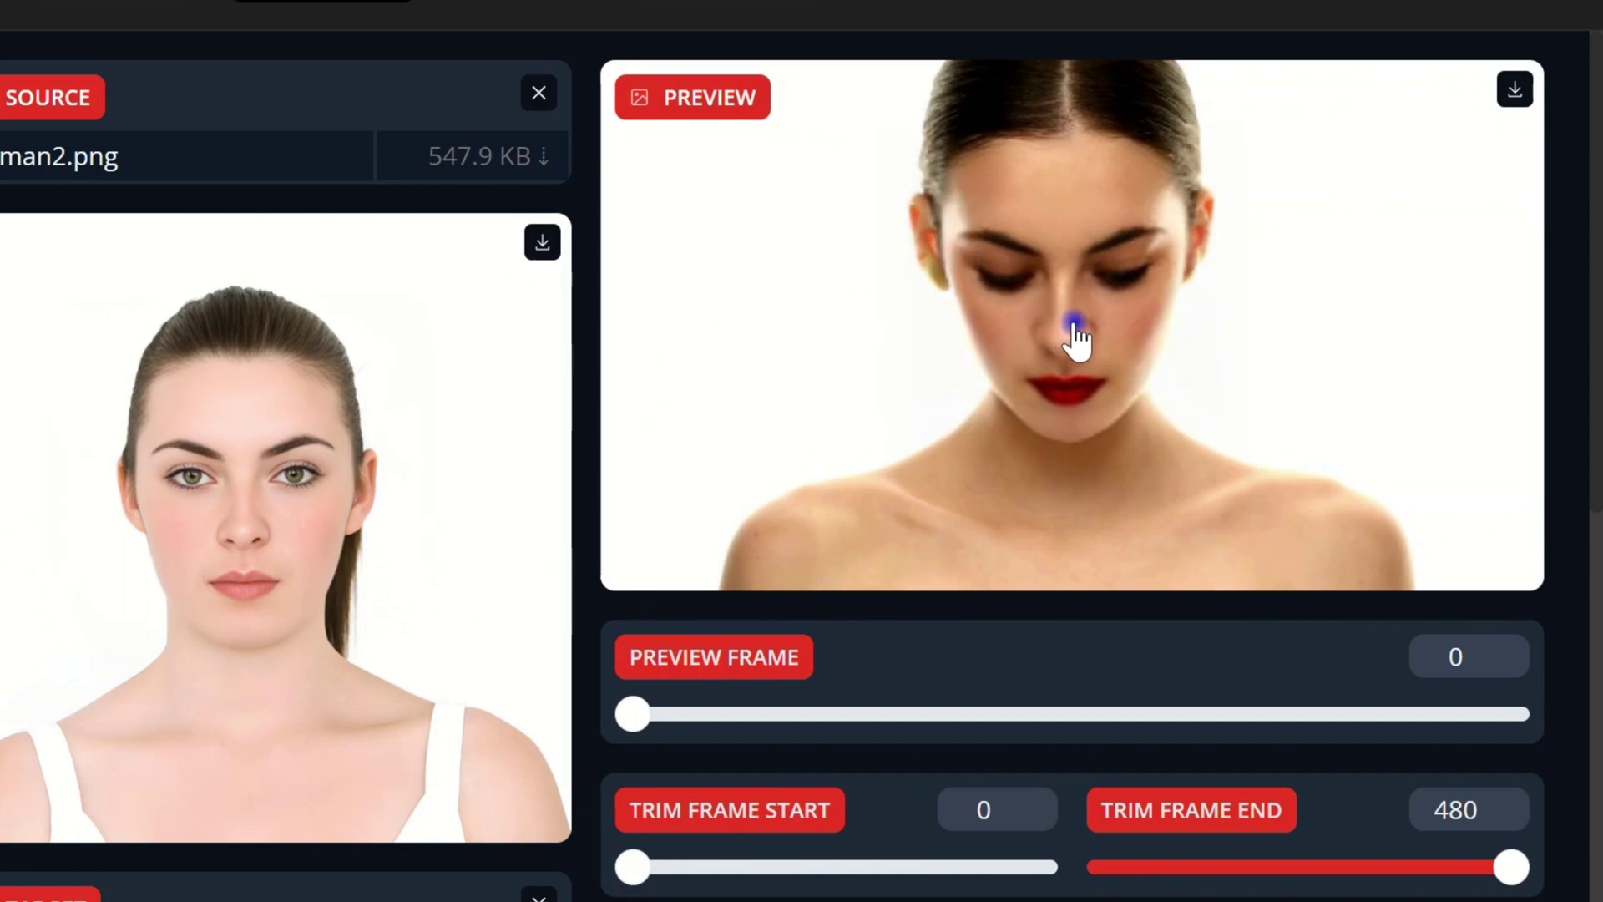
pyautogui.scroll(-12, 1049, 426)
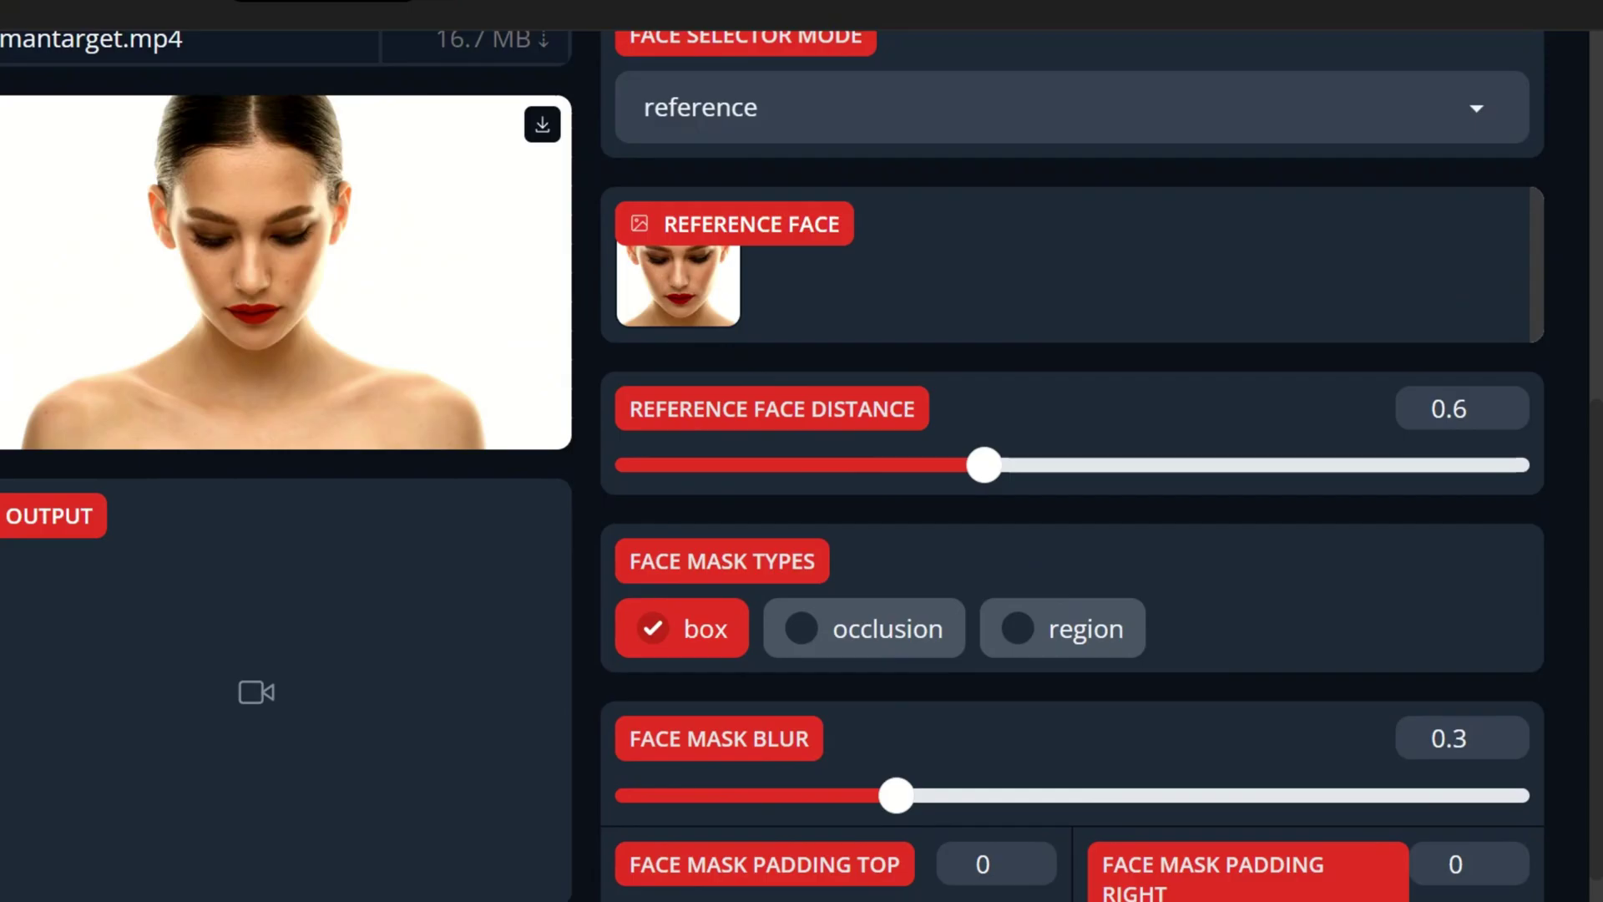
# - Enable face_enhancer and start swapping woman2.png onto womantarget.mp4
pyautogui.scroll(2, 251, 467)
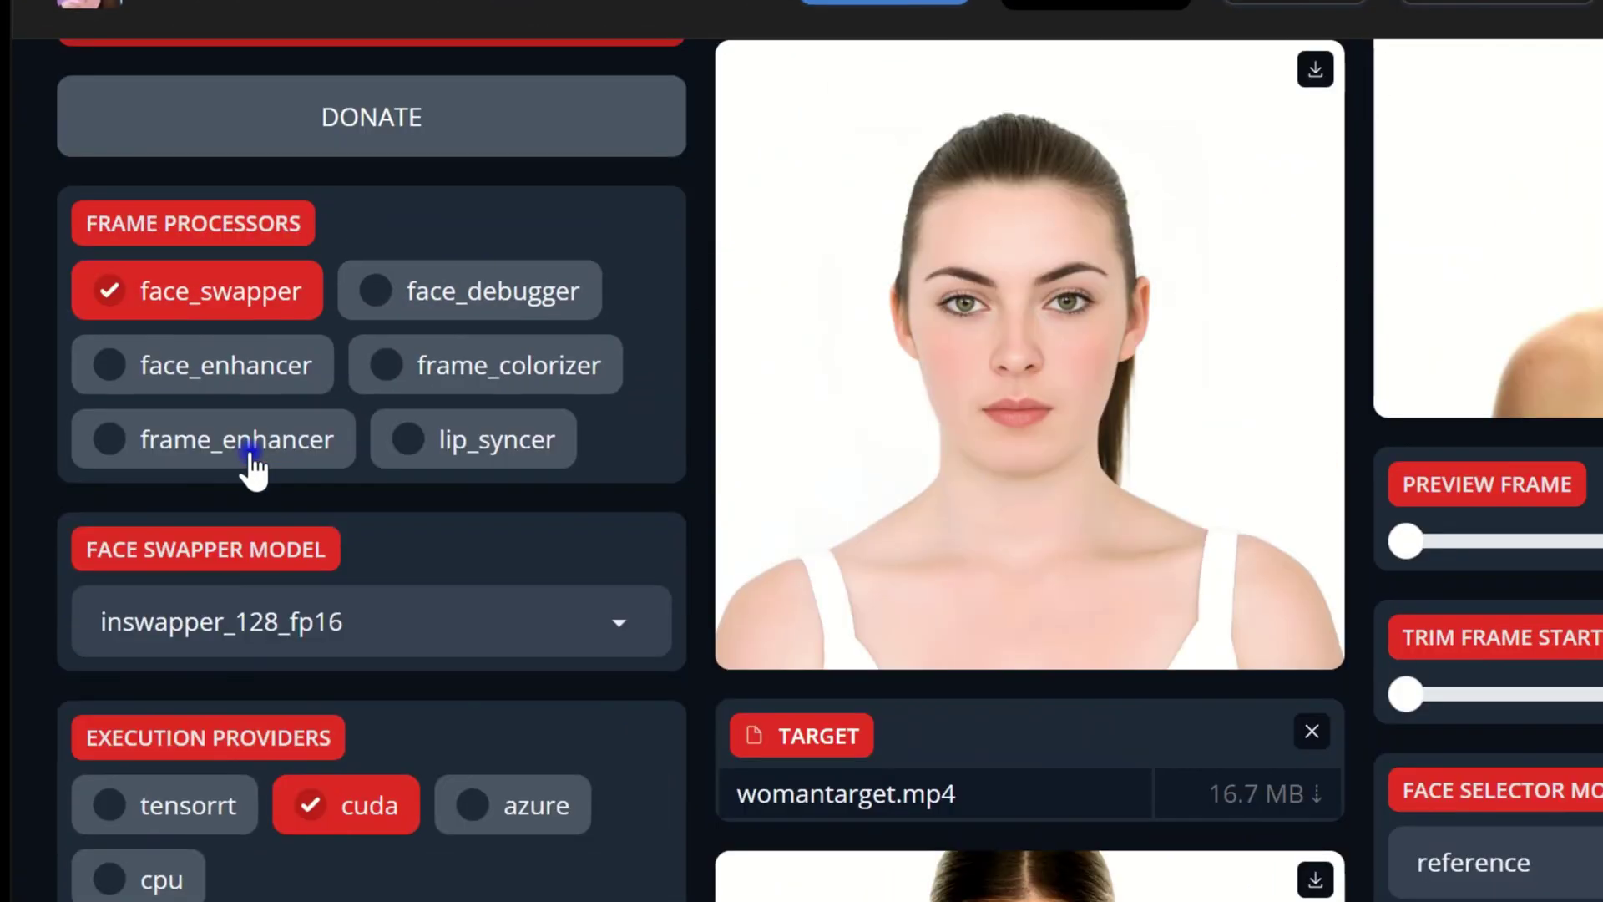
pyautogui.click(148, 368)
pyautogui.scroll(2, 99, 357)
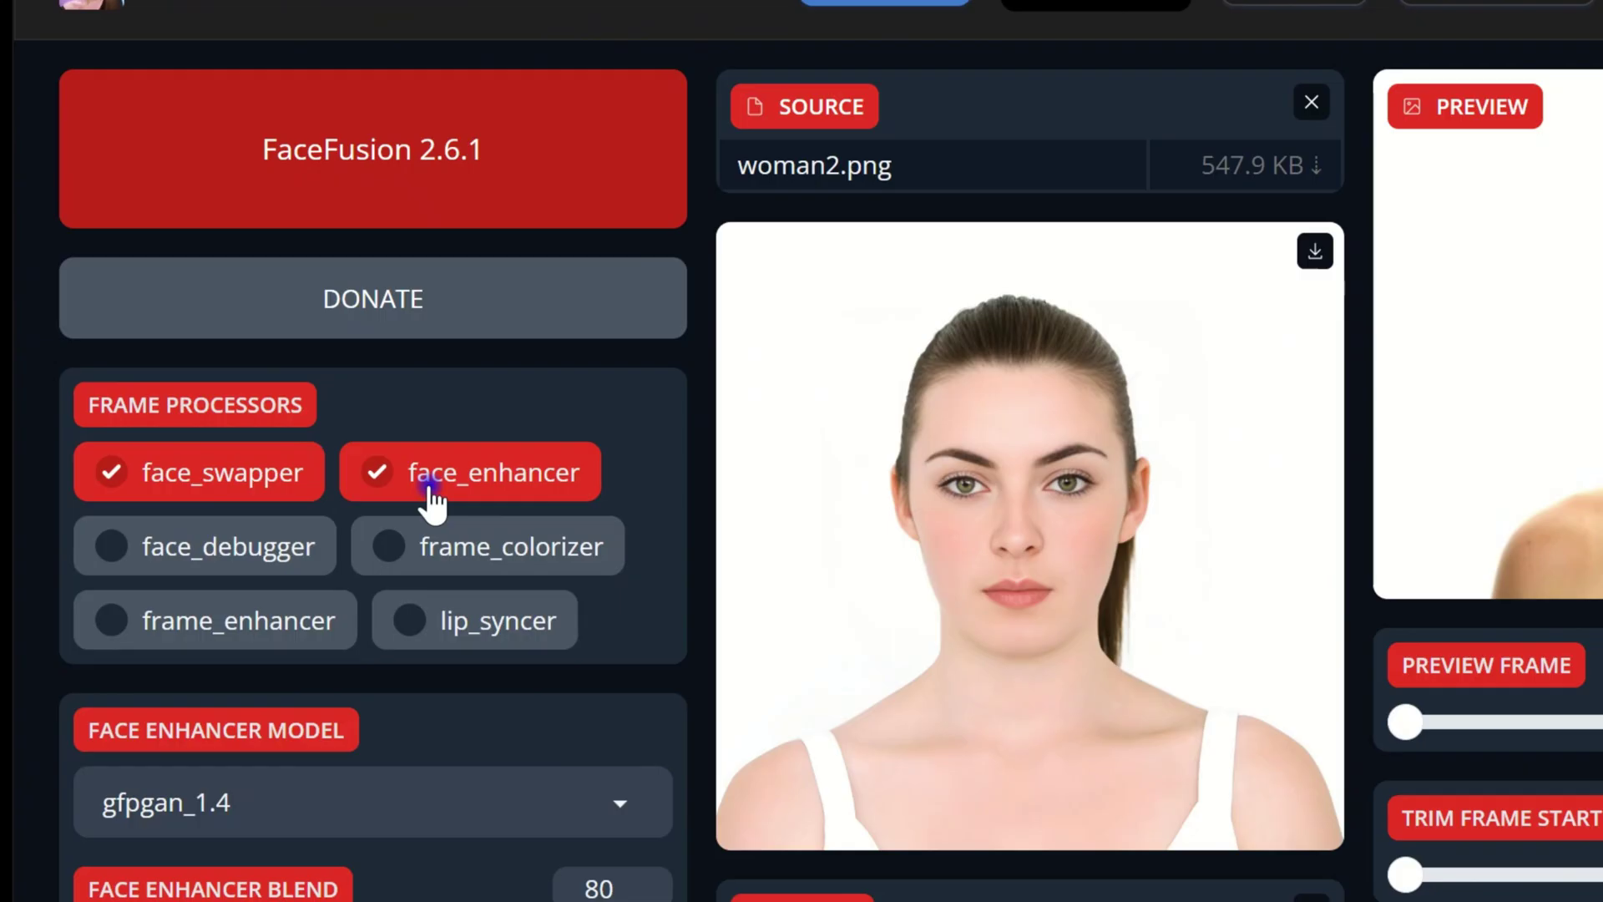
pyautogui.scroll(-13, 447, 576)
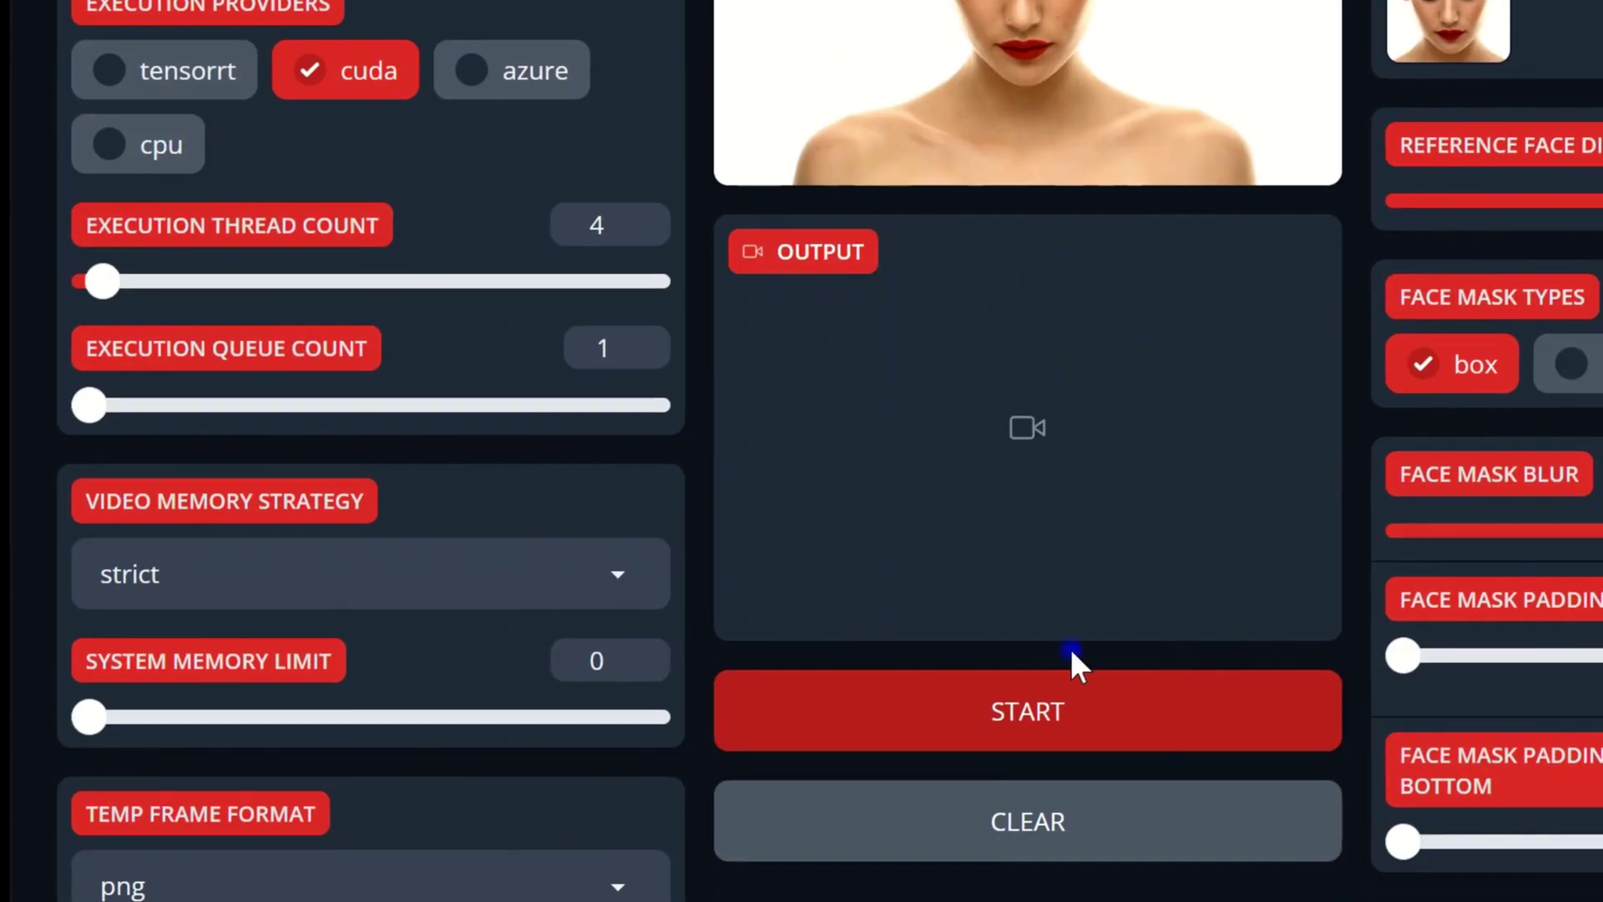
pyautogui.click(1004, 731)
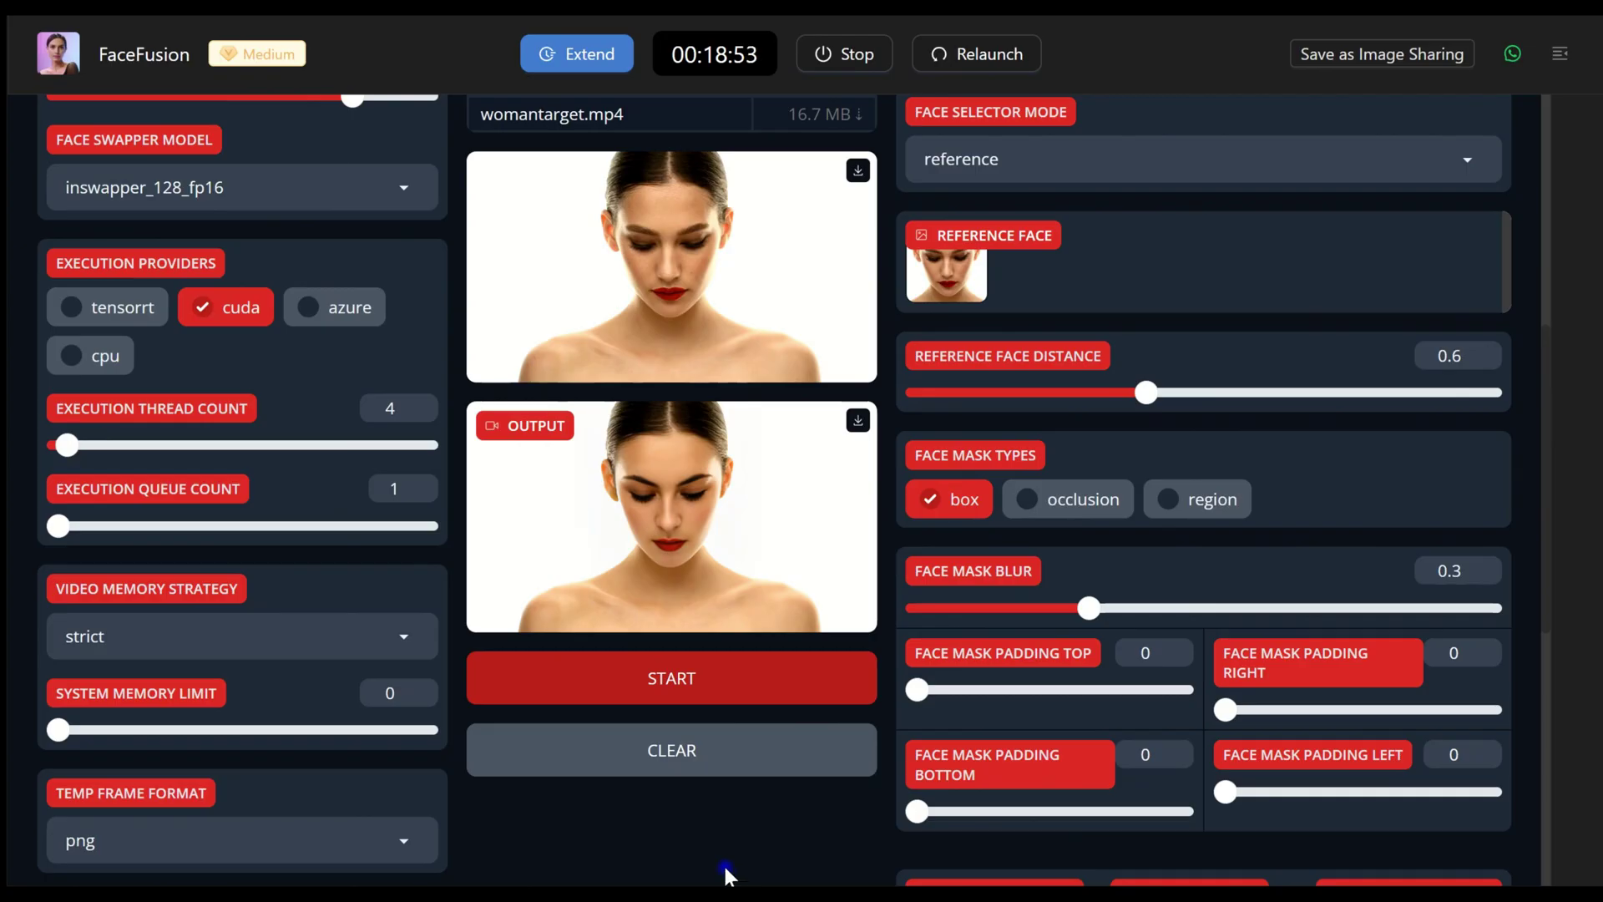
# - Play the finished 0:16 face-swapped output video
pyautogui.moveTo(804, 426)
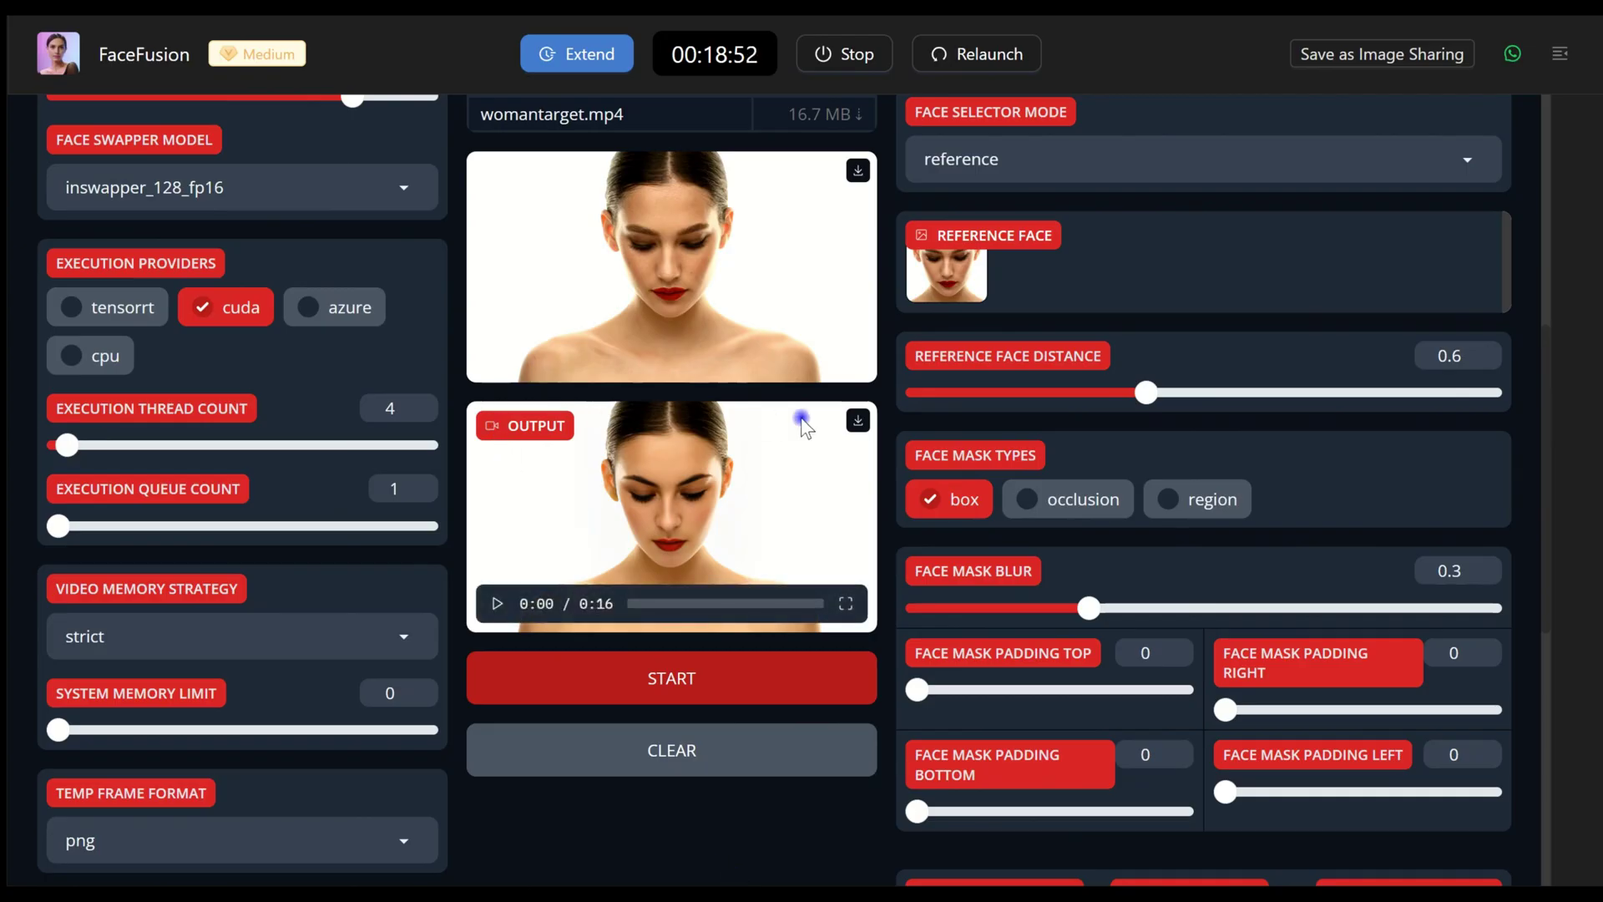
pyautogui.click(497, 611)
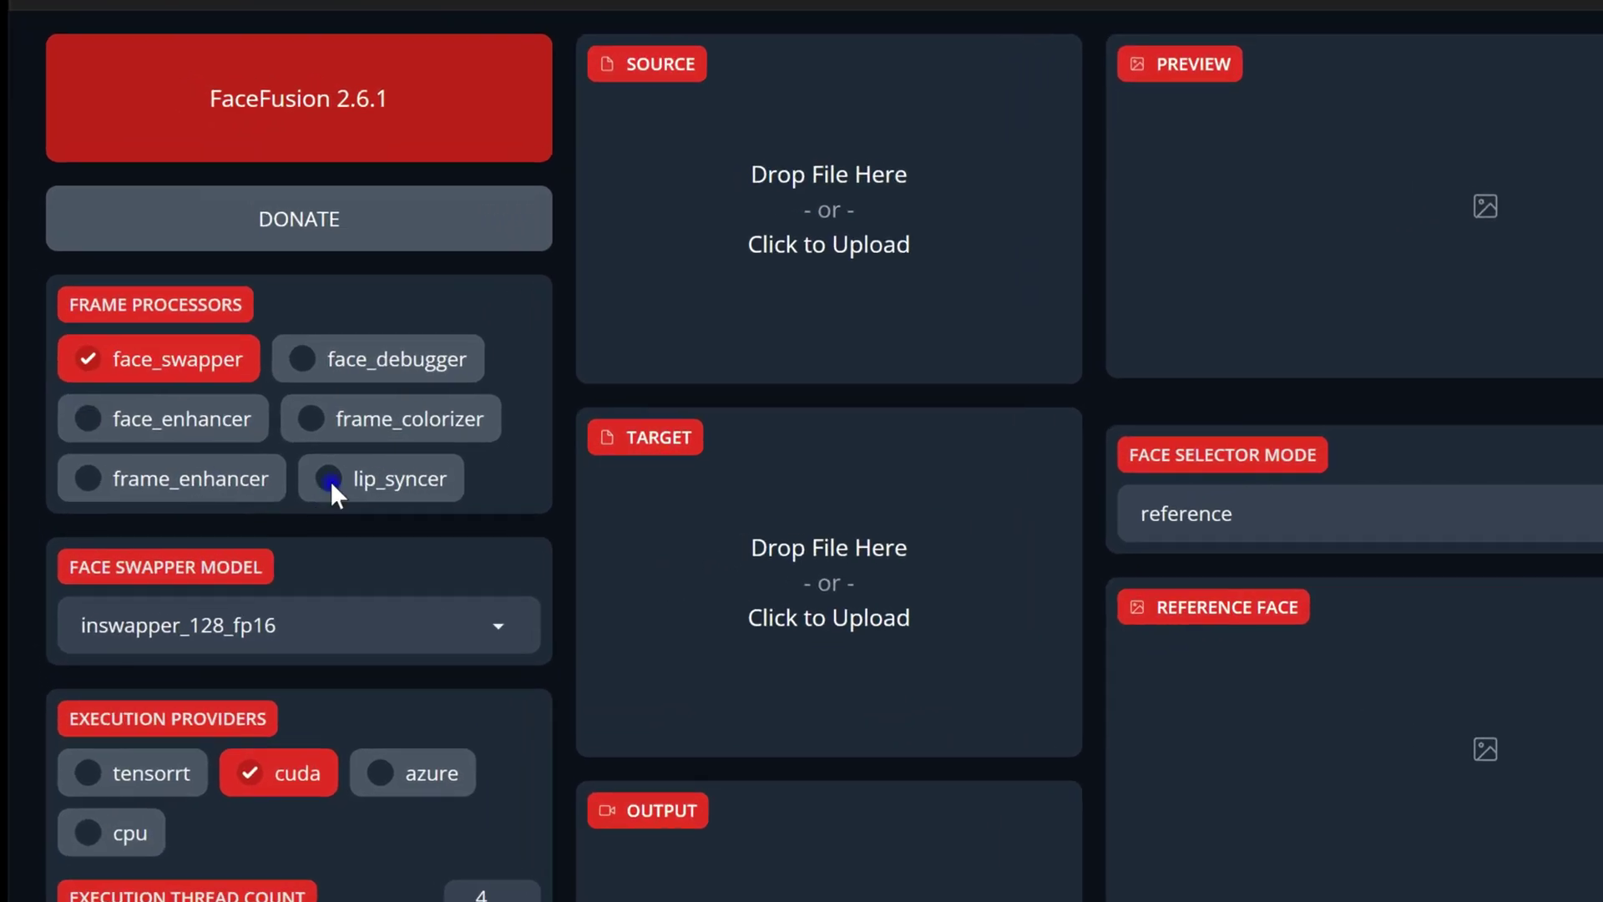
# - Enable lip_syncer and face_enhancer, with lpsunc.mp4 as target and the ElevenLabs .wav as source
pyautogui.click(267, 473)
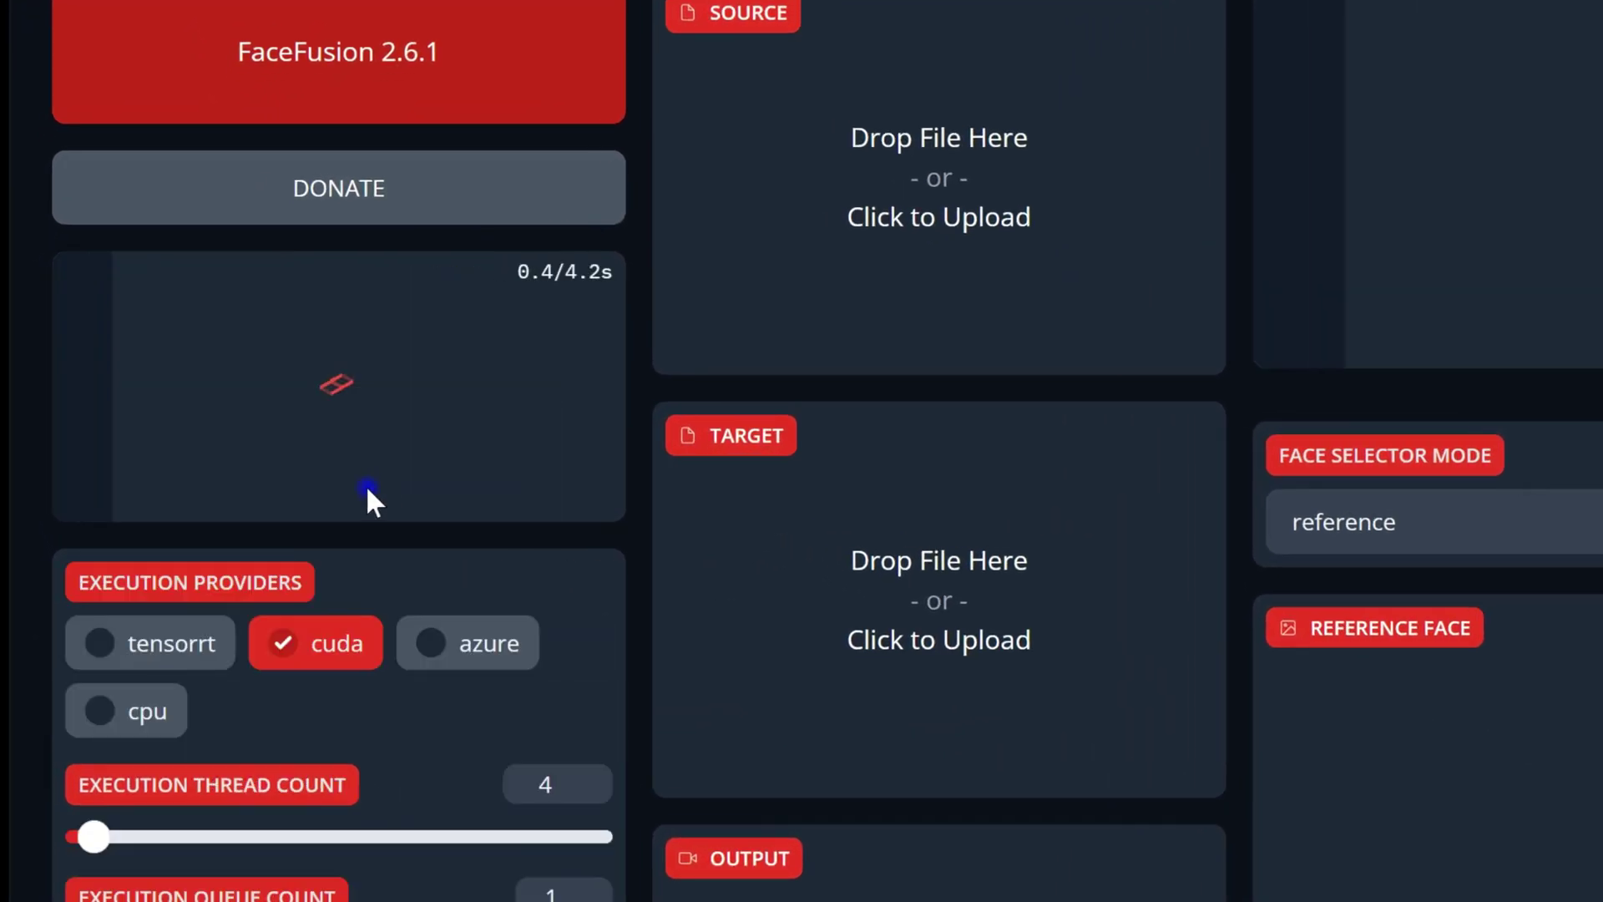
pyautogui.click(204, 413)
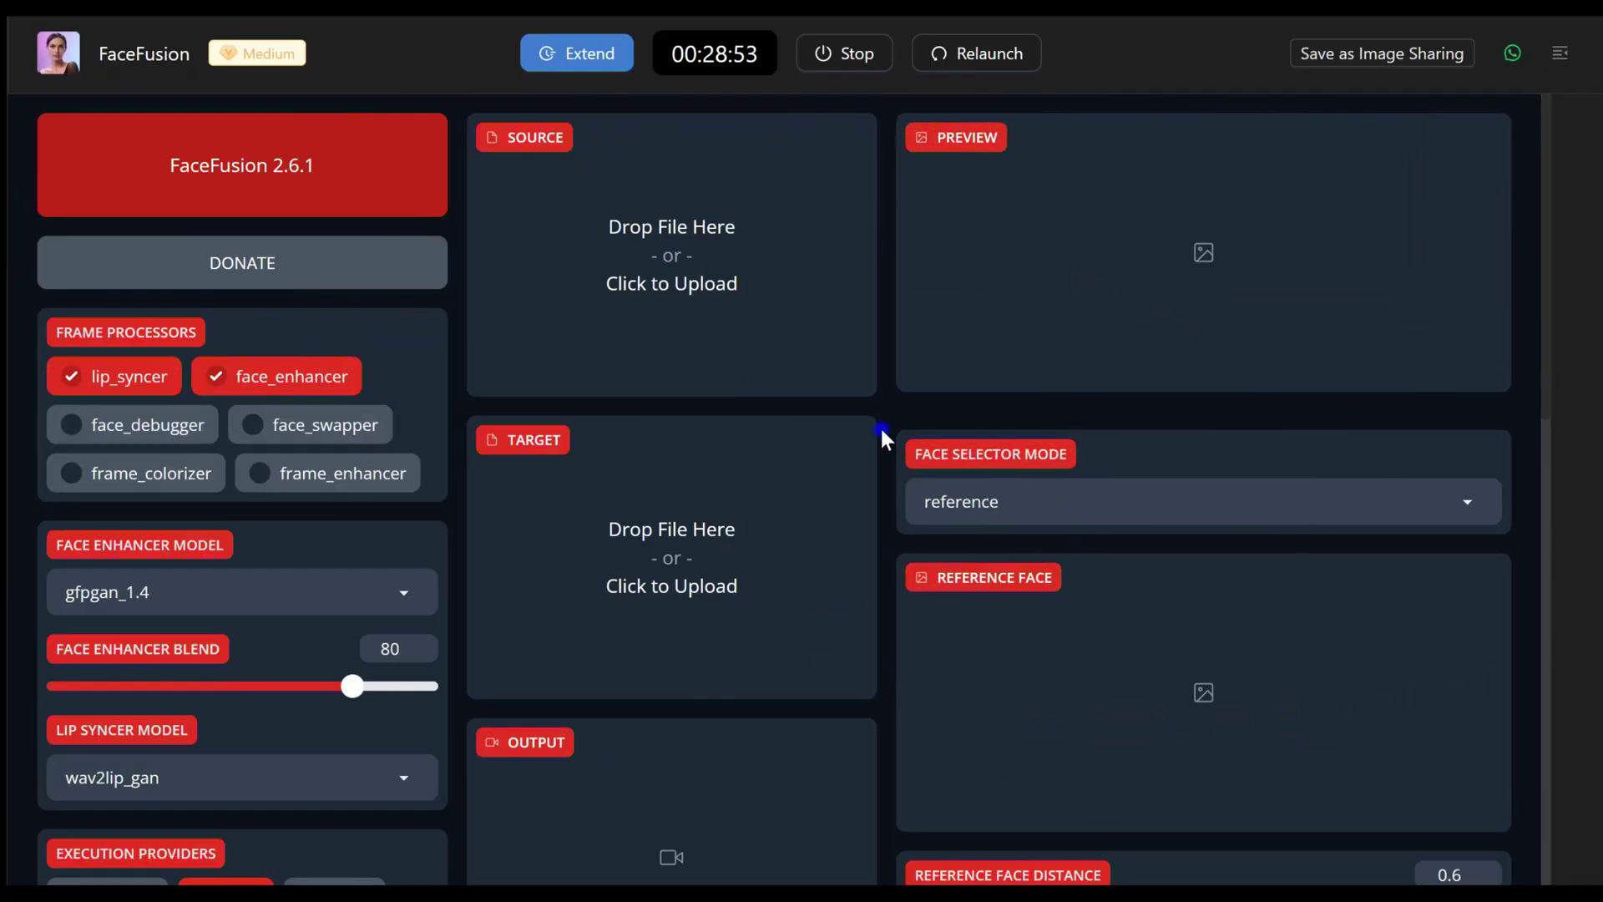
pyautogui.click(868, 434)
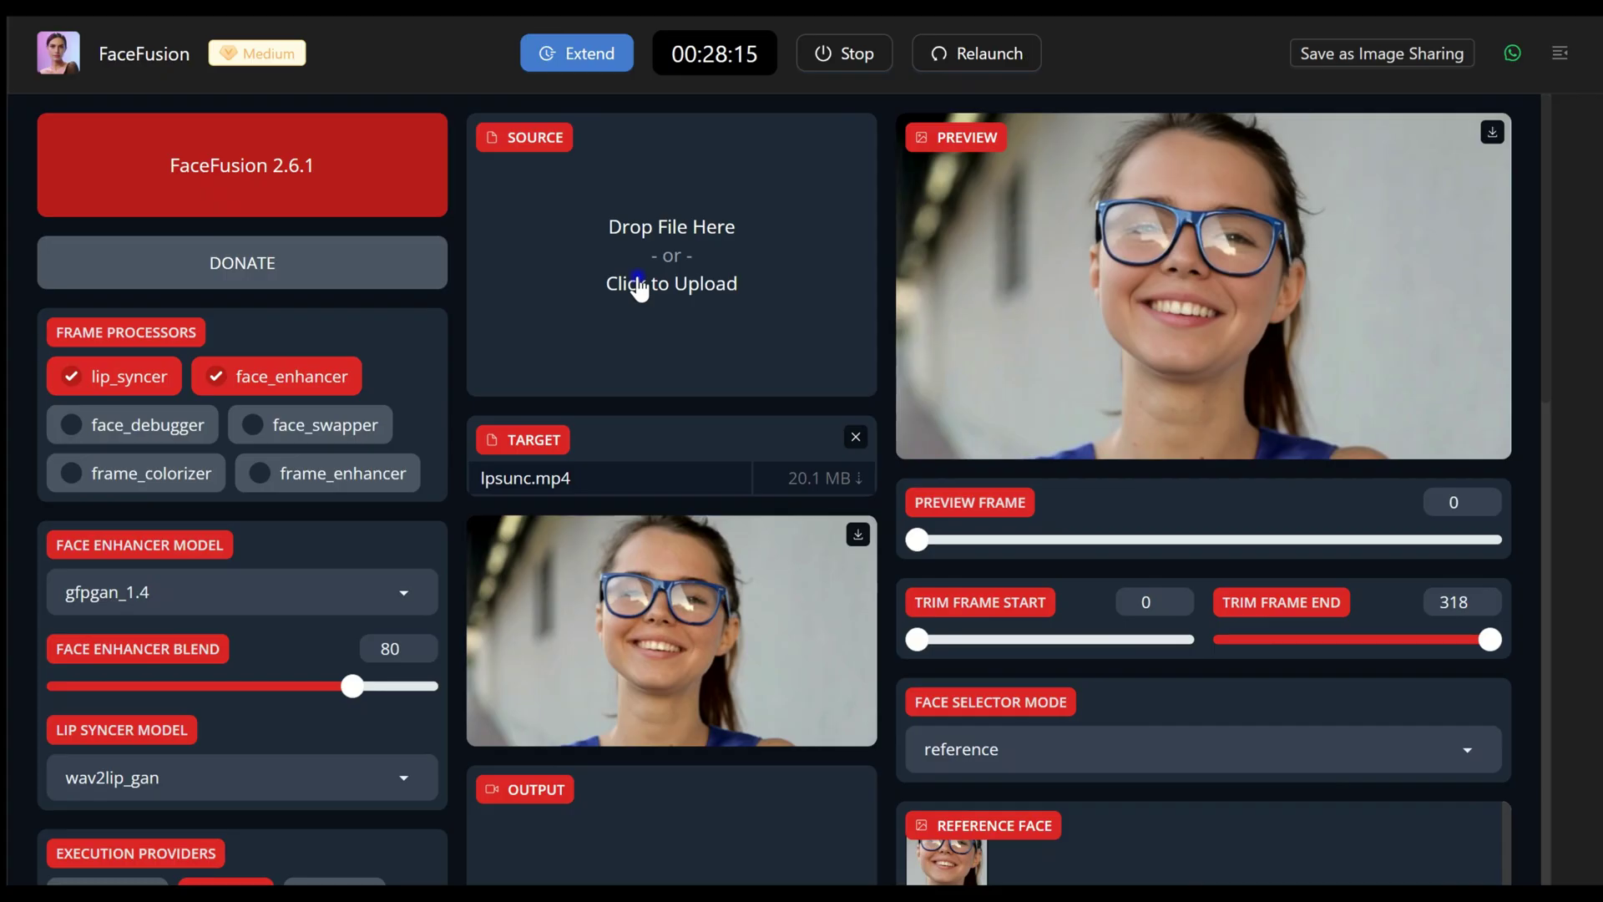
pyautogui.click(640, 288)
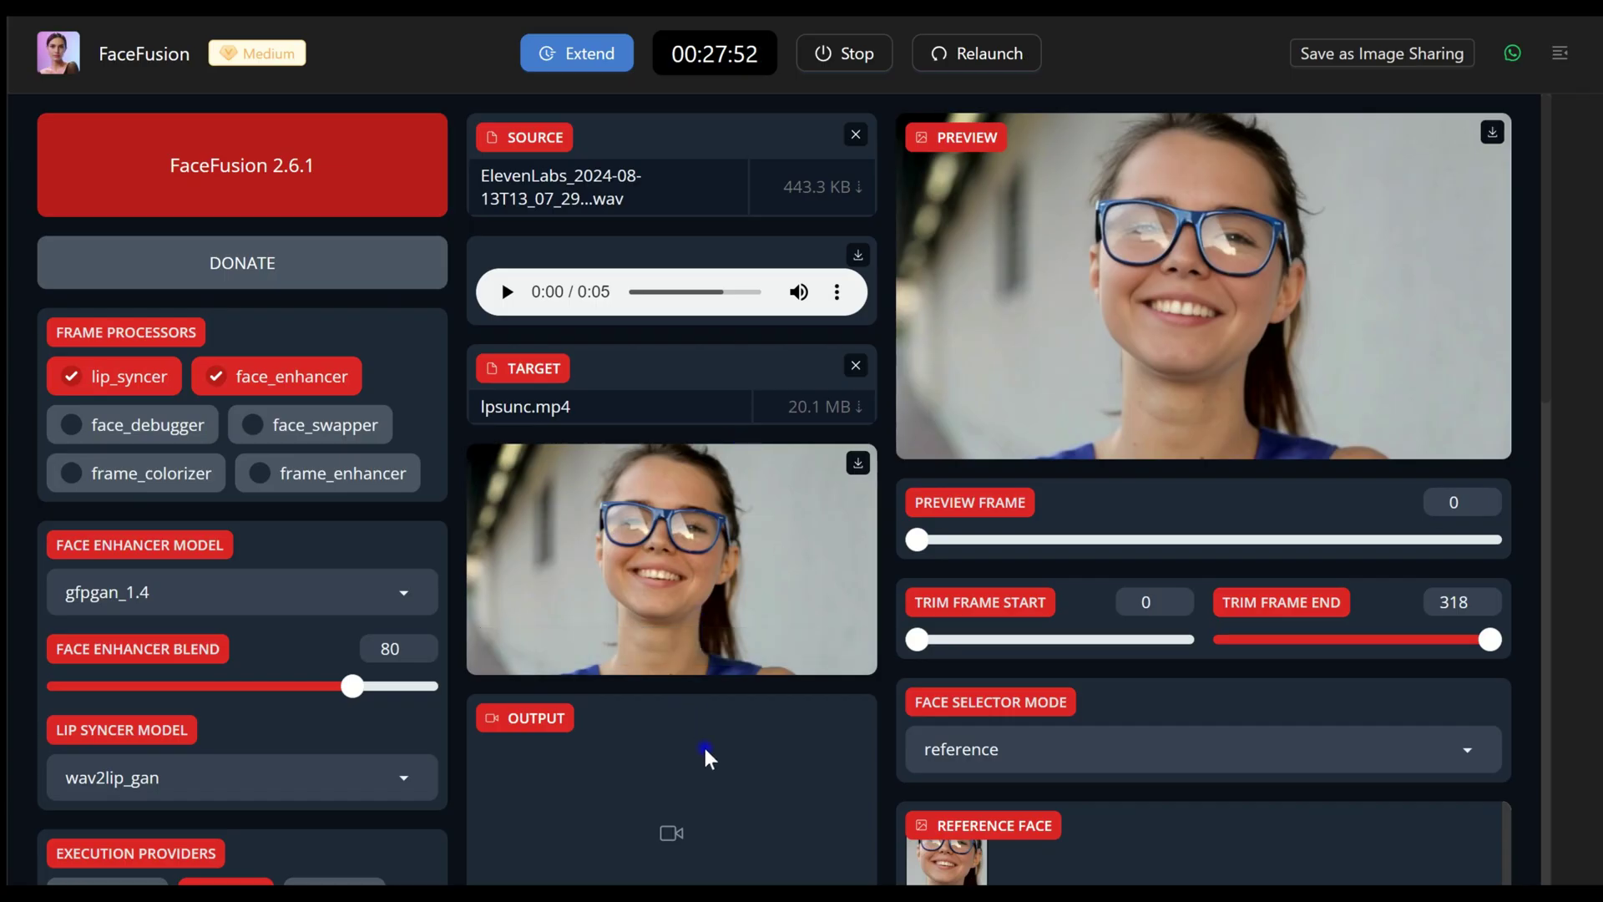
pyautogui.scroll(-3, 724, 735)
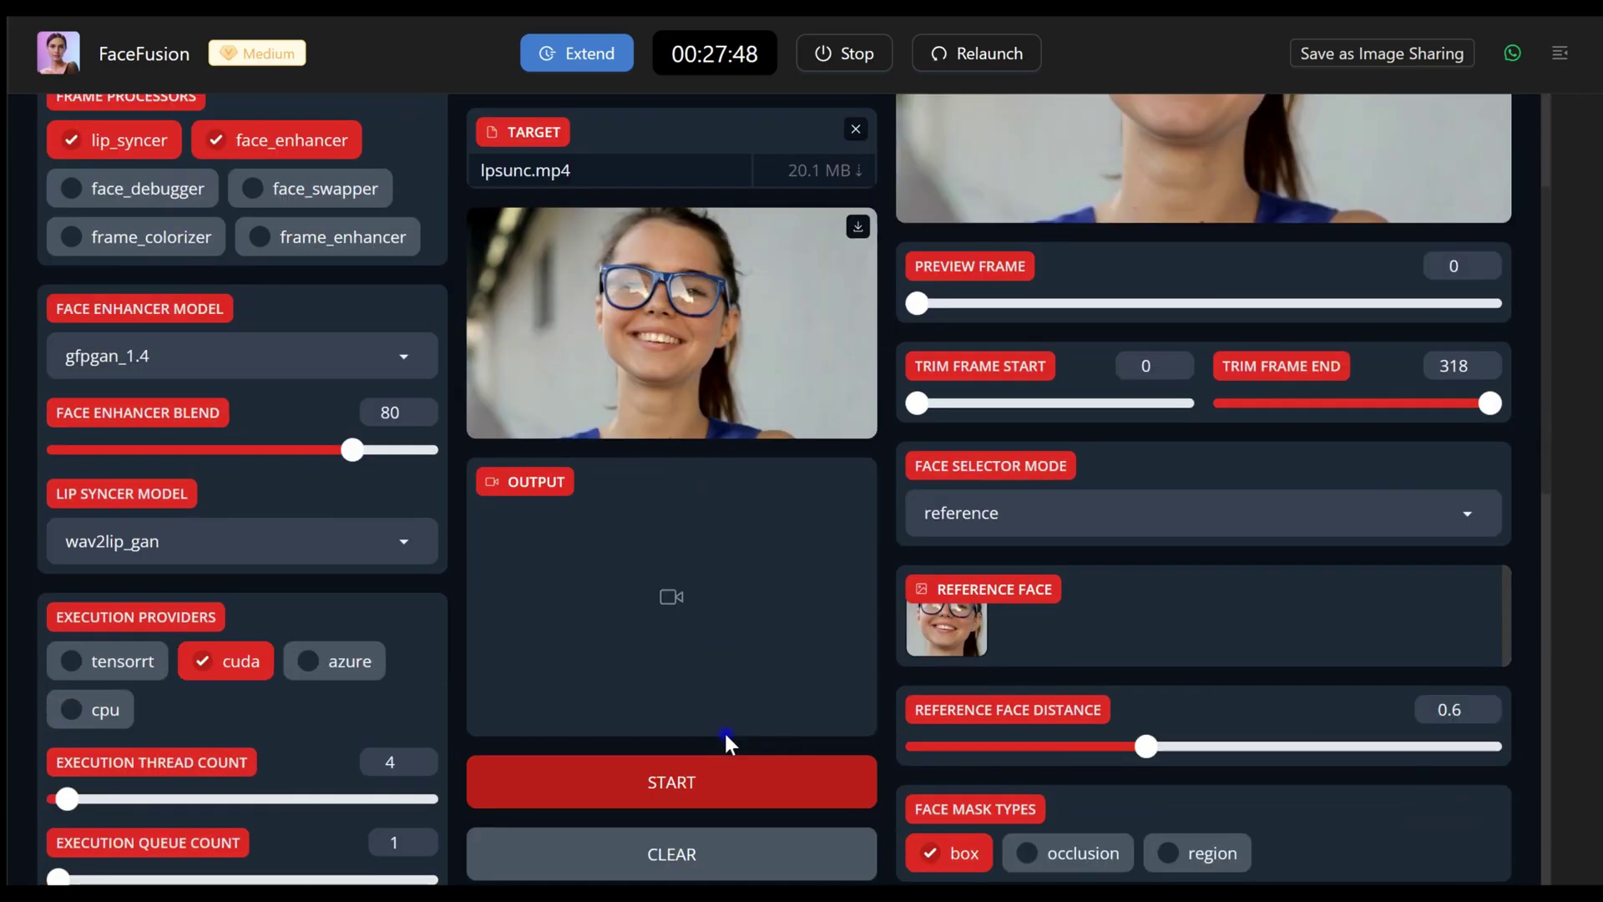
# - Run the lip-sync processing and play the resulting 0:10 output video
pyautogui.click(708, 800)
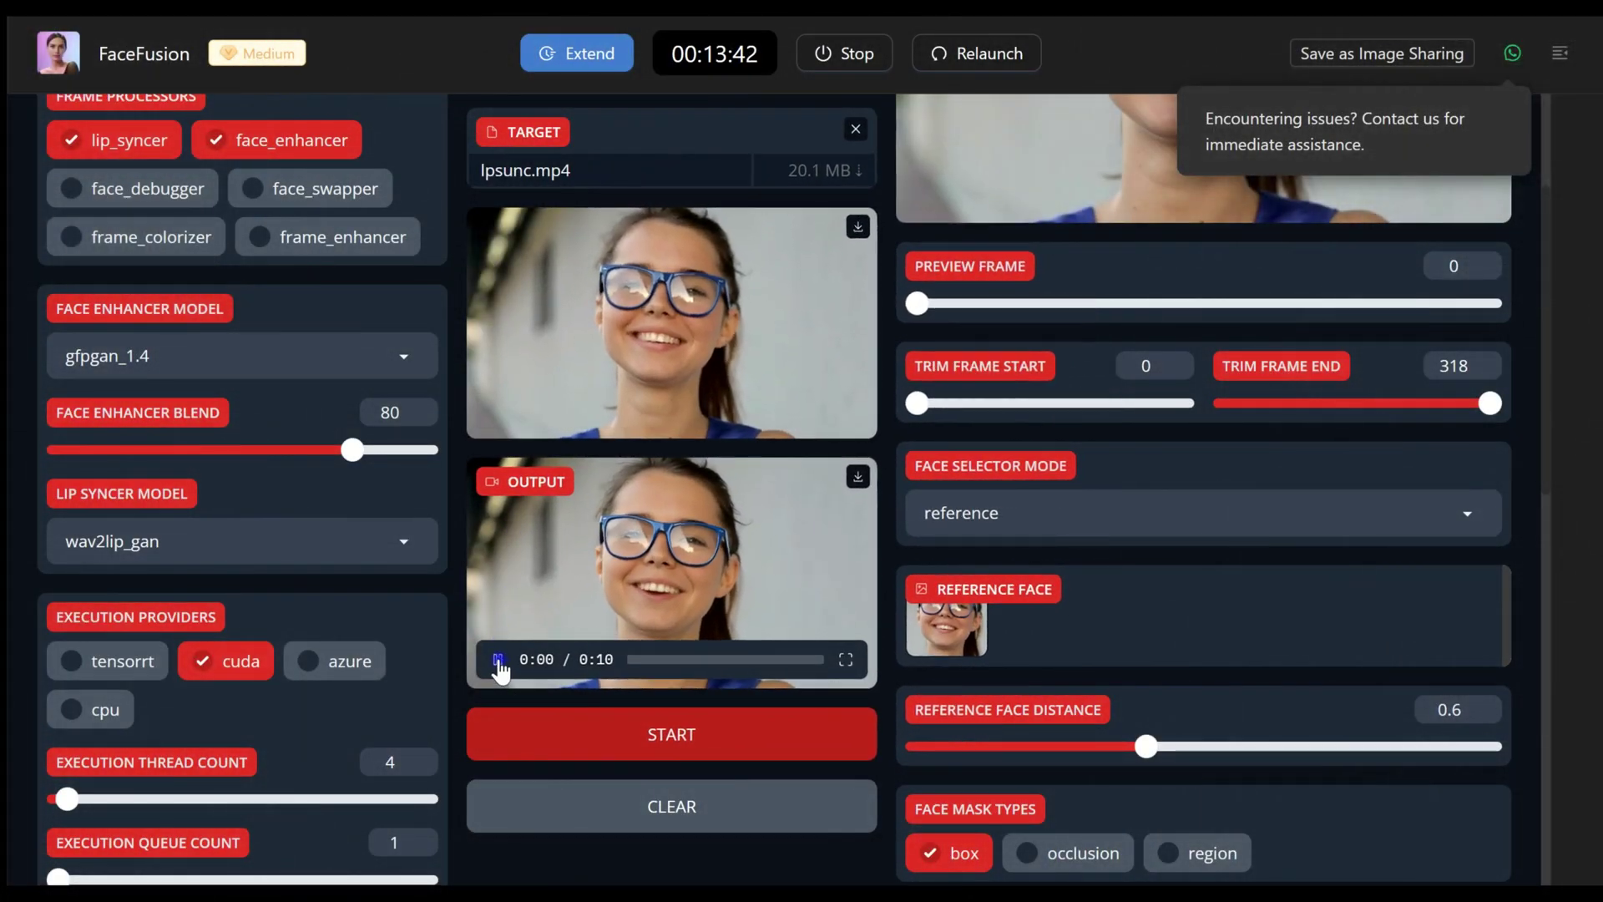
pyautogui.click(499, 660)
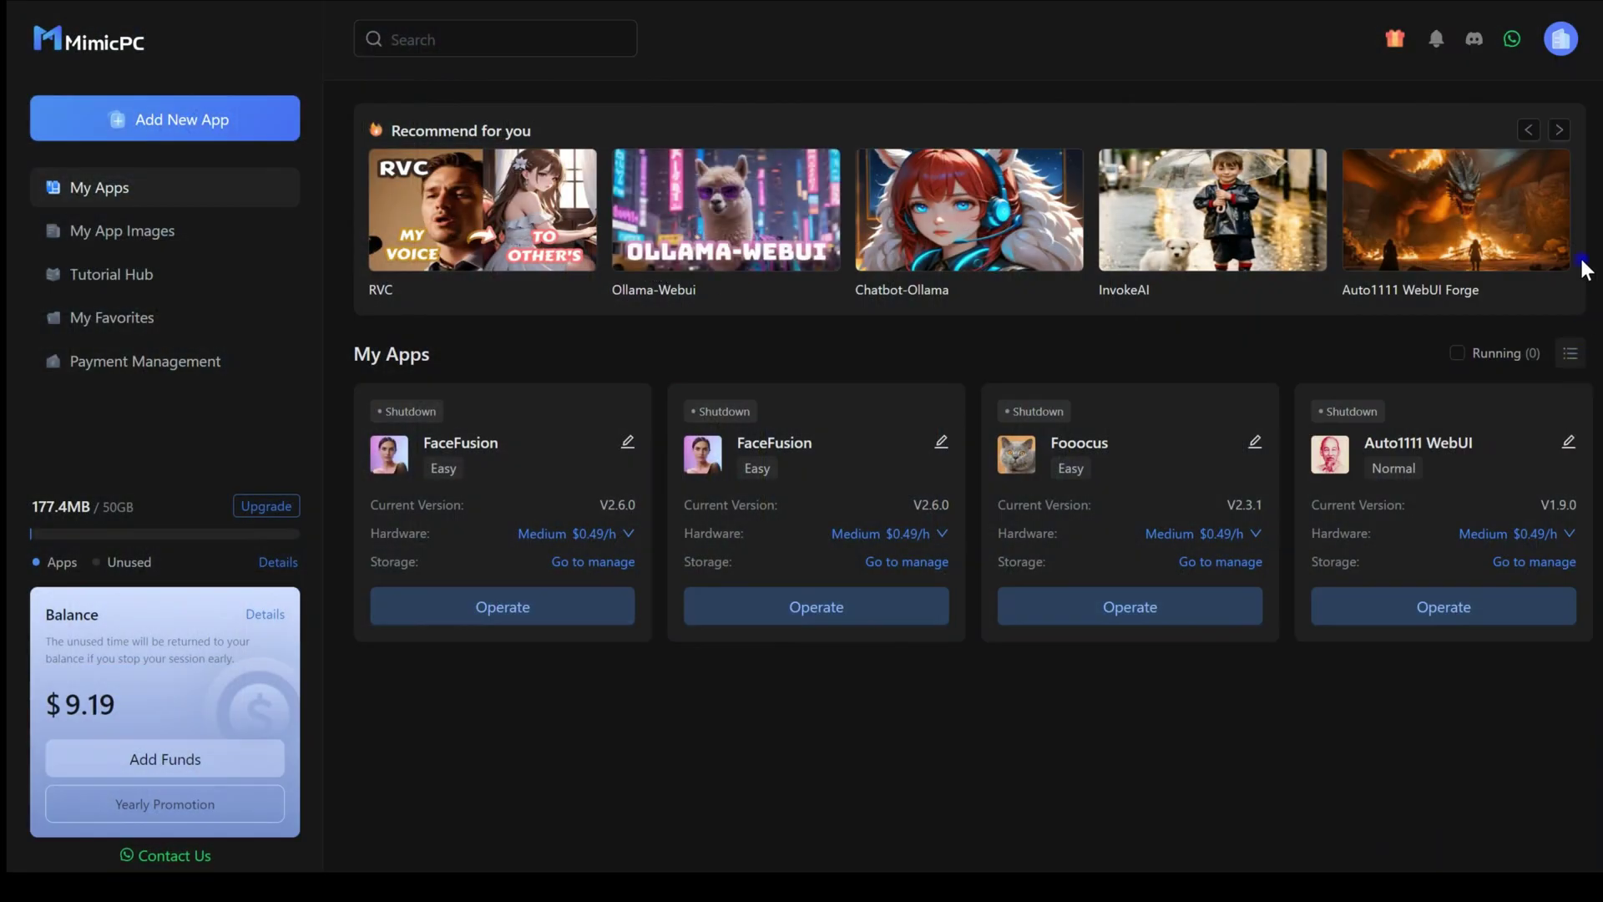
# - Quick-start a ComfyUI instance from the next page of recommended apps
pyautogui.click(1561, 132)
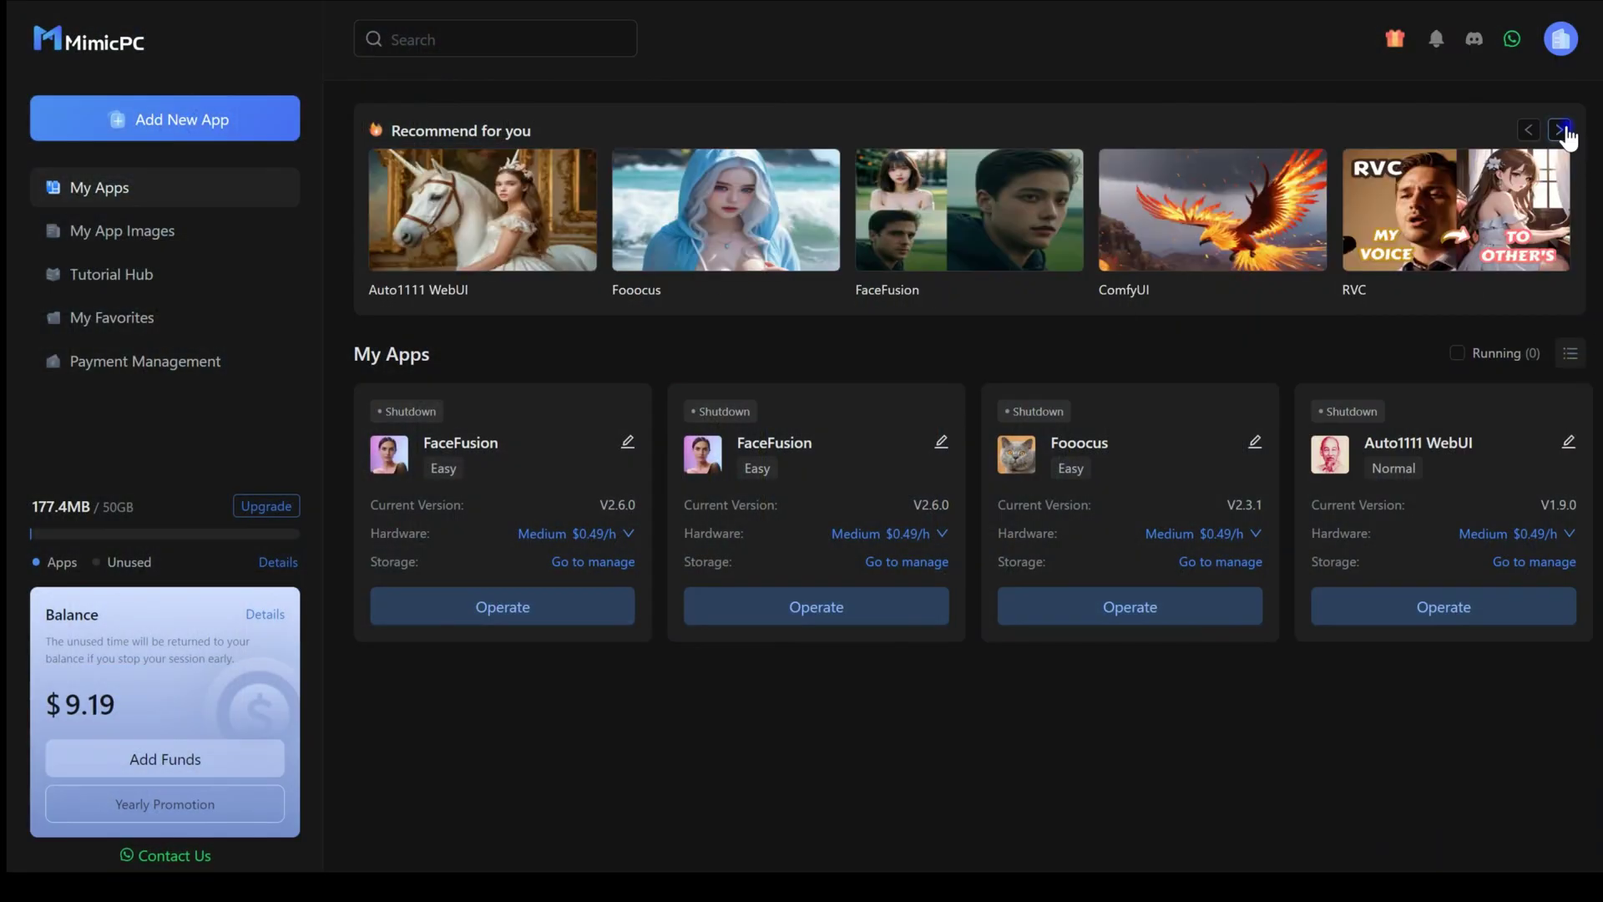
pyautogui.moveTo(1225, 197)
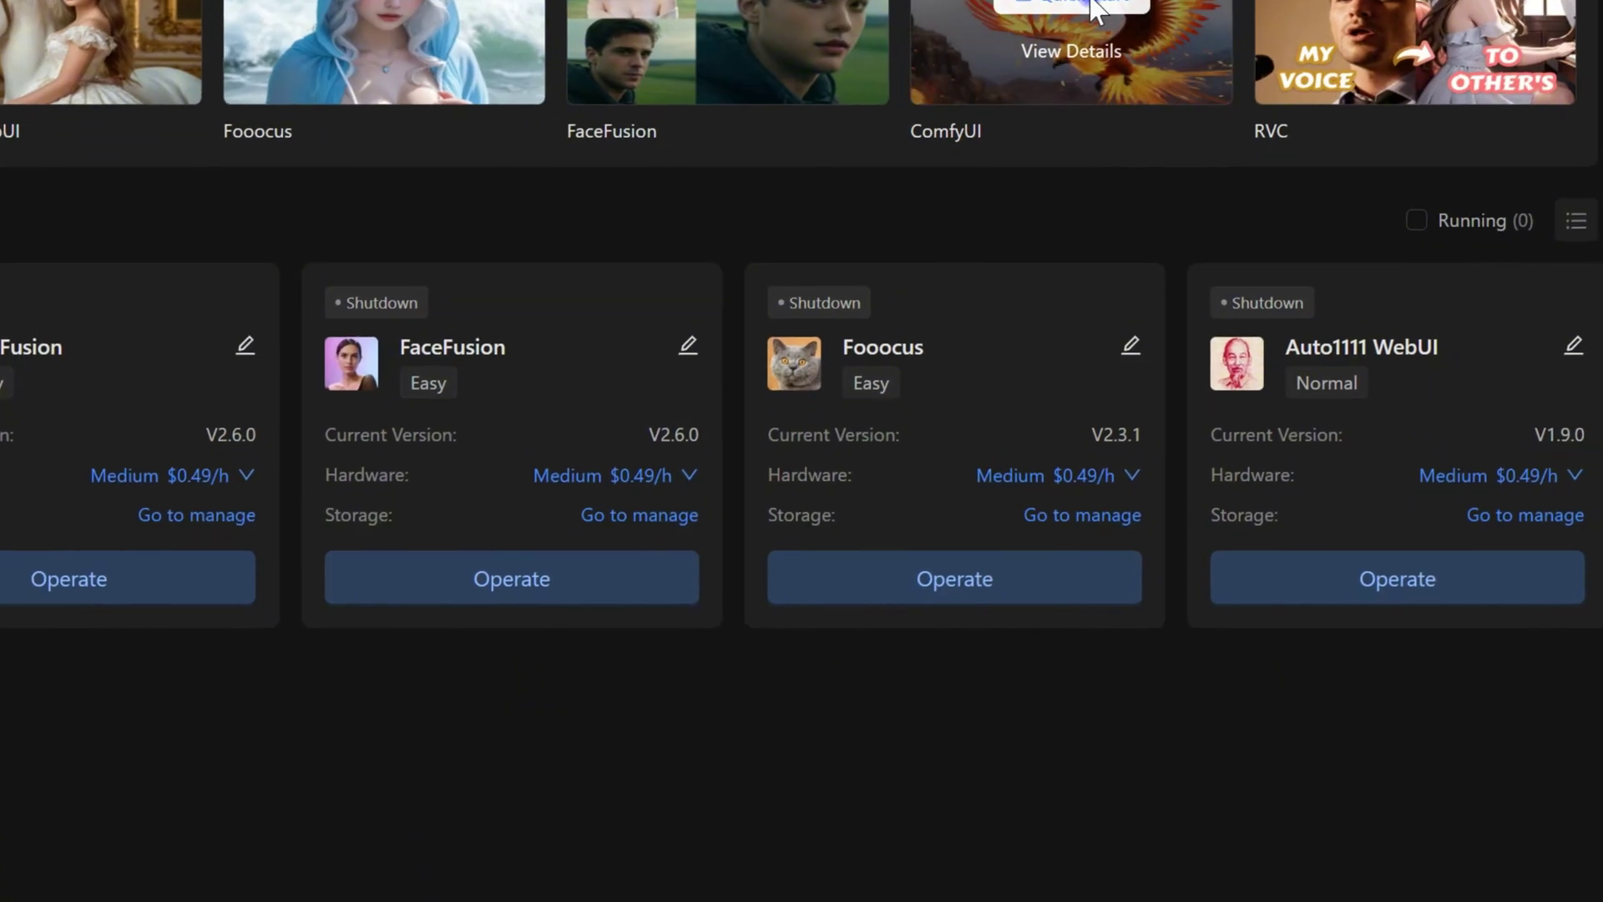
pyautogui.click(1135, 175)
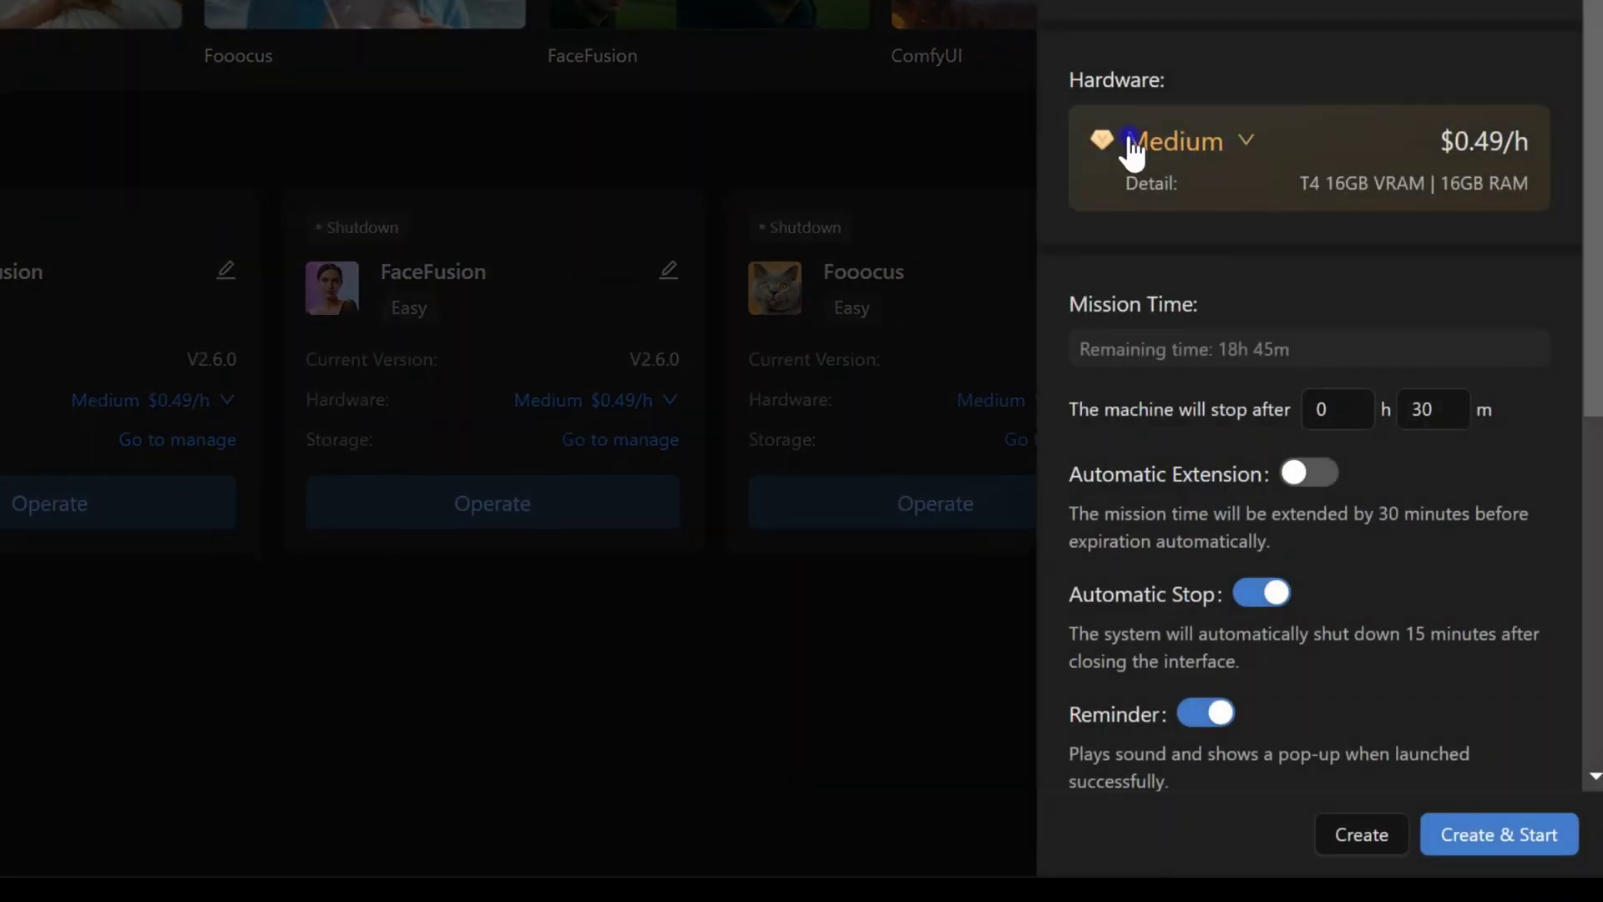
# - Launch the ComfyUI instance and move the Save Image node up and left
pyautogui.click(1481, 833)
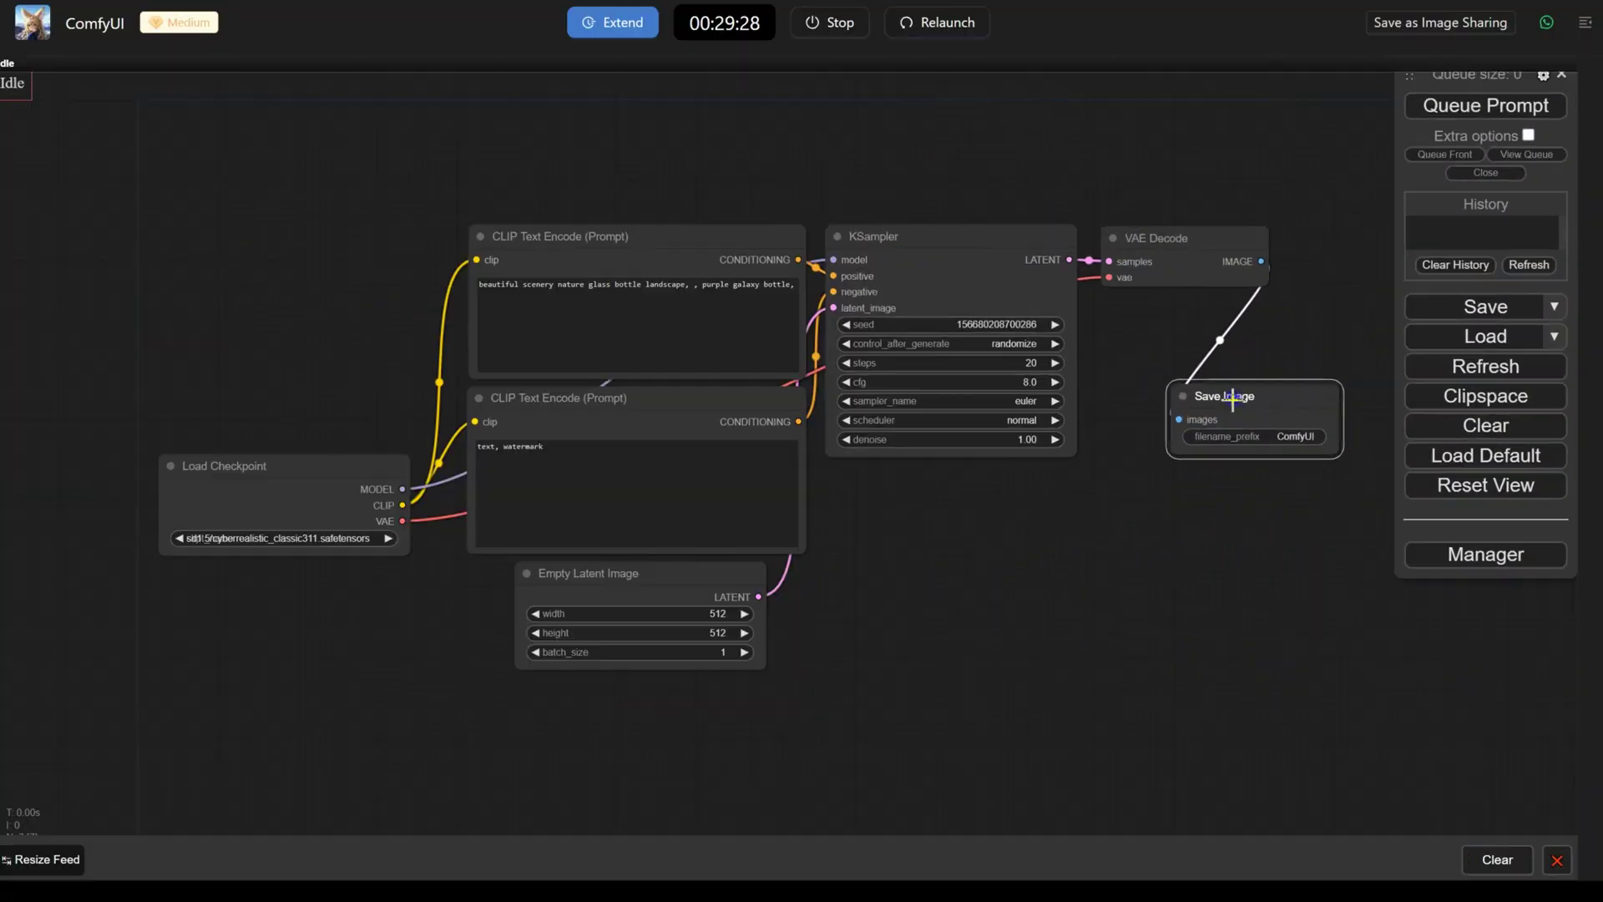
pyautogui.moveTo(1232, 400); pyautogui.dragTo(1223, 390)
pyautogui.scroll(1, 994, 406)
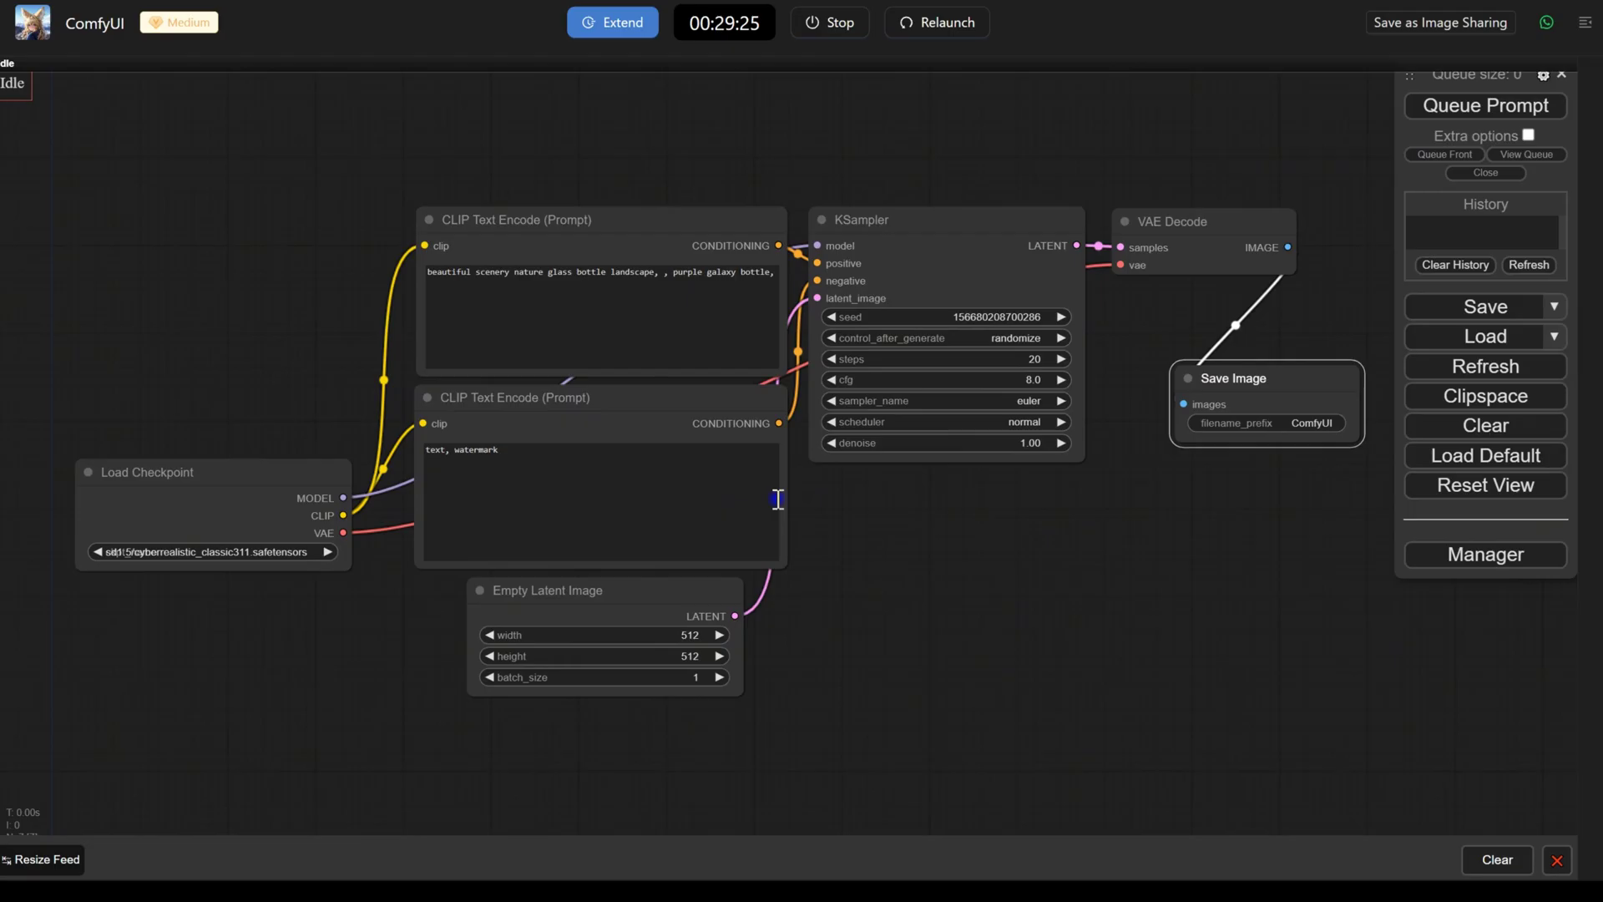
# - Switch Load Checkpoint to sd3_medium_incl_clips_t5xxlfp16.safetensors
pyautogui.click(330, 551)
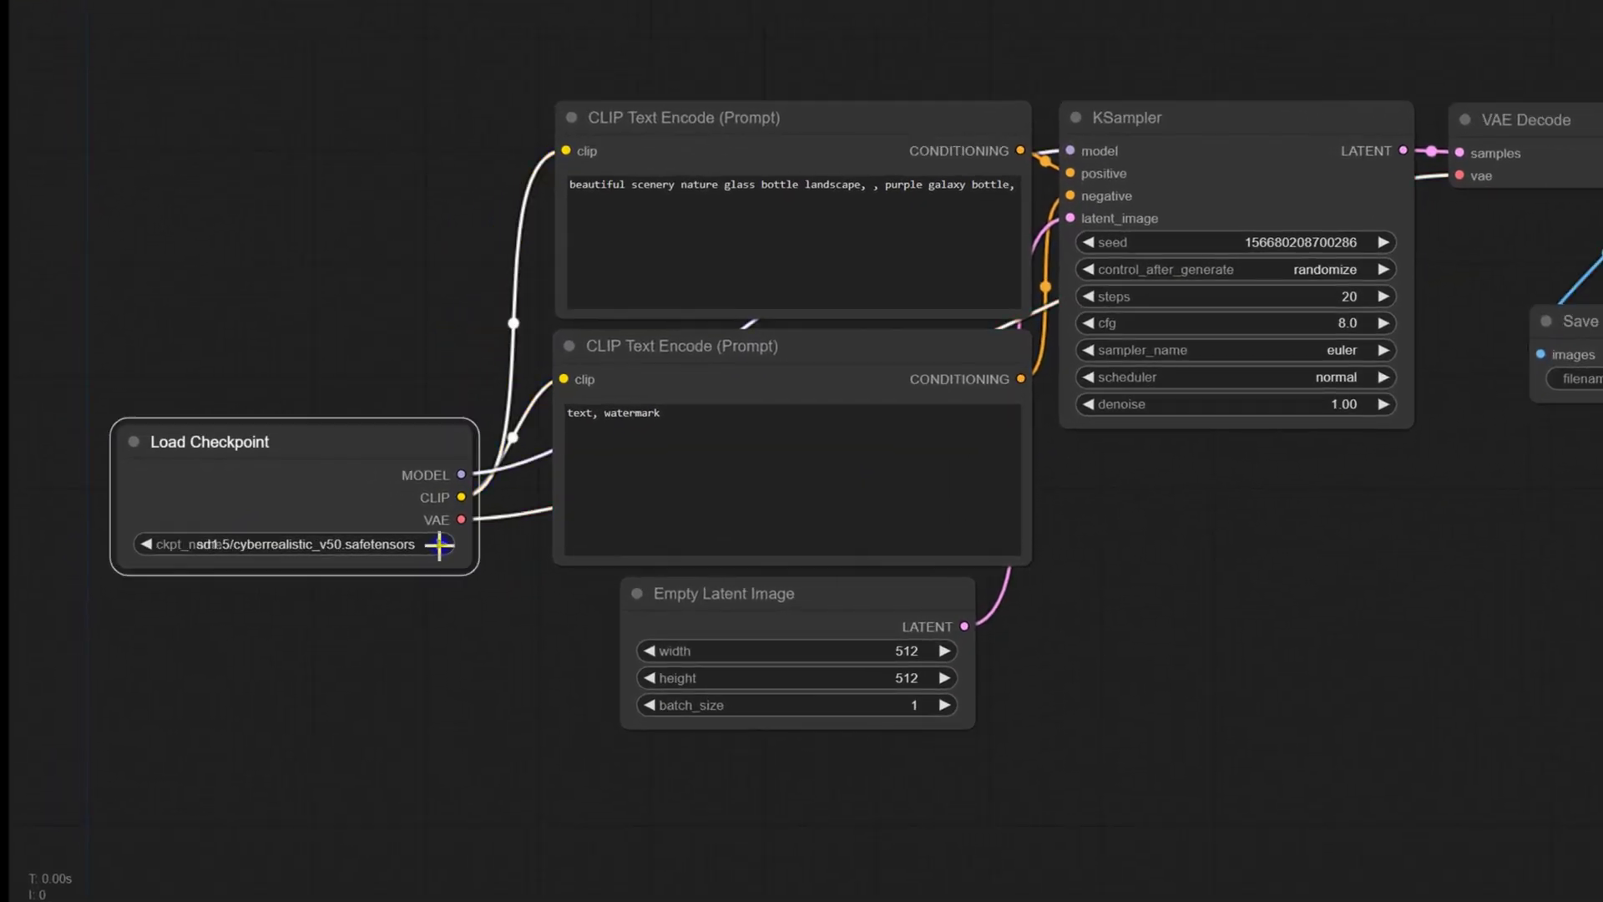
pyautogui.click(439, 544)
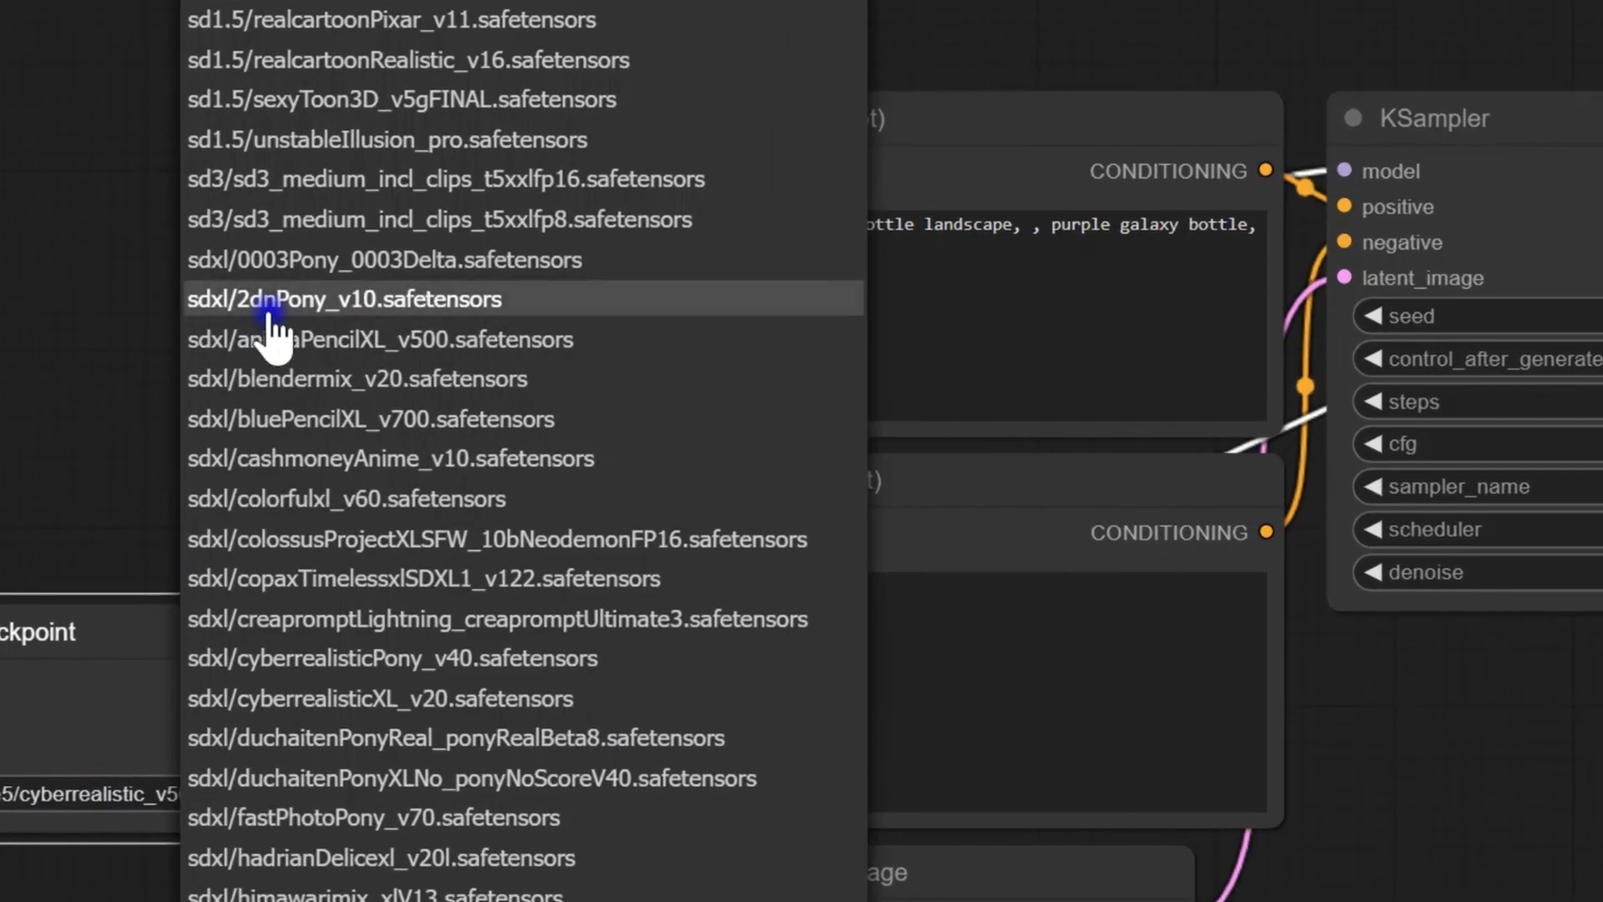
pyautogui.click(222, 177)
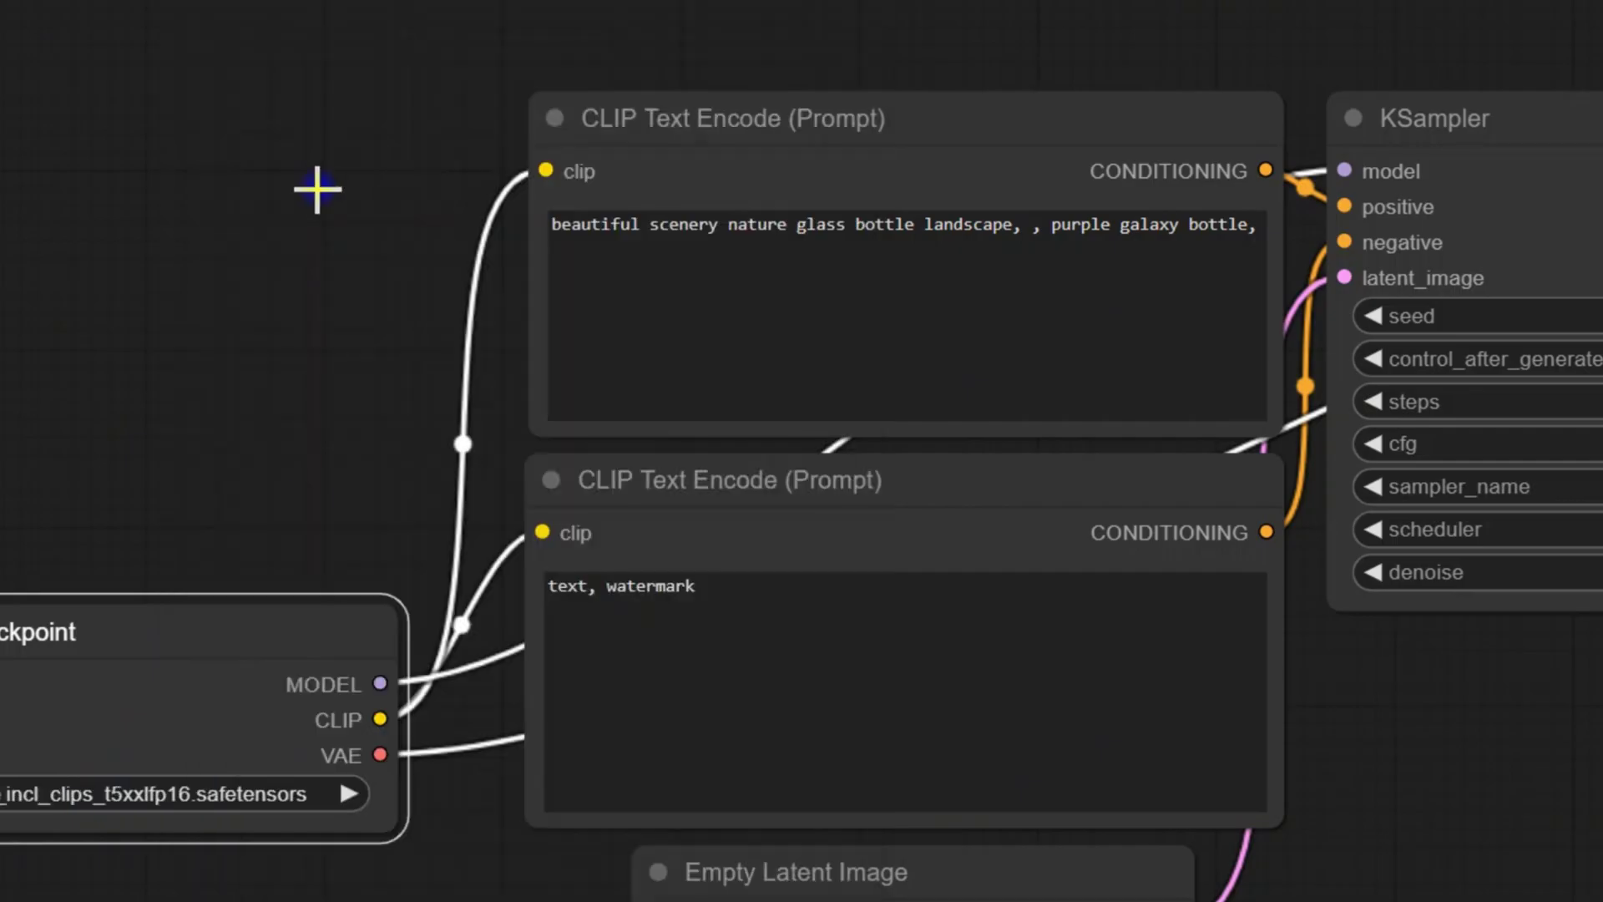
# - Replace the positive prompt with a close-up film-grain girl description and begin extending the negative prompt
pyautogui.click(807, 358)
pyautogui.hotkey('ctrl', 'a')
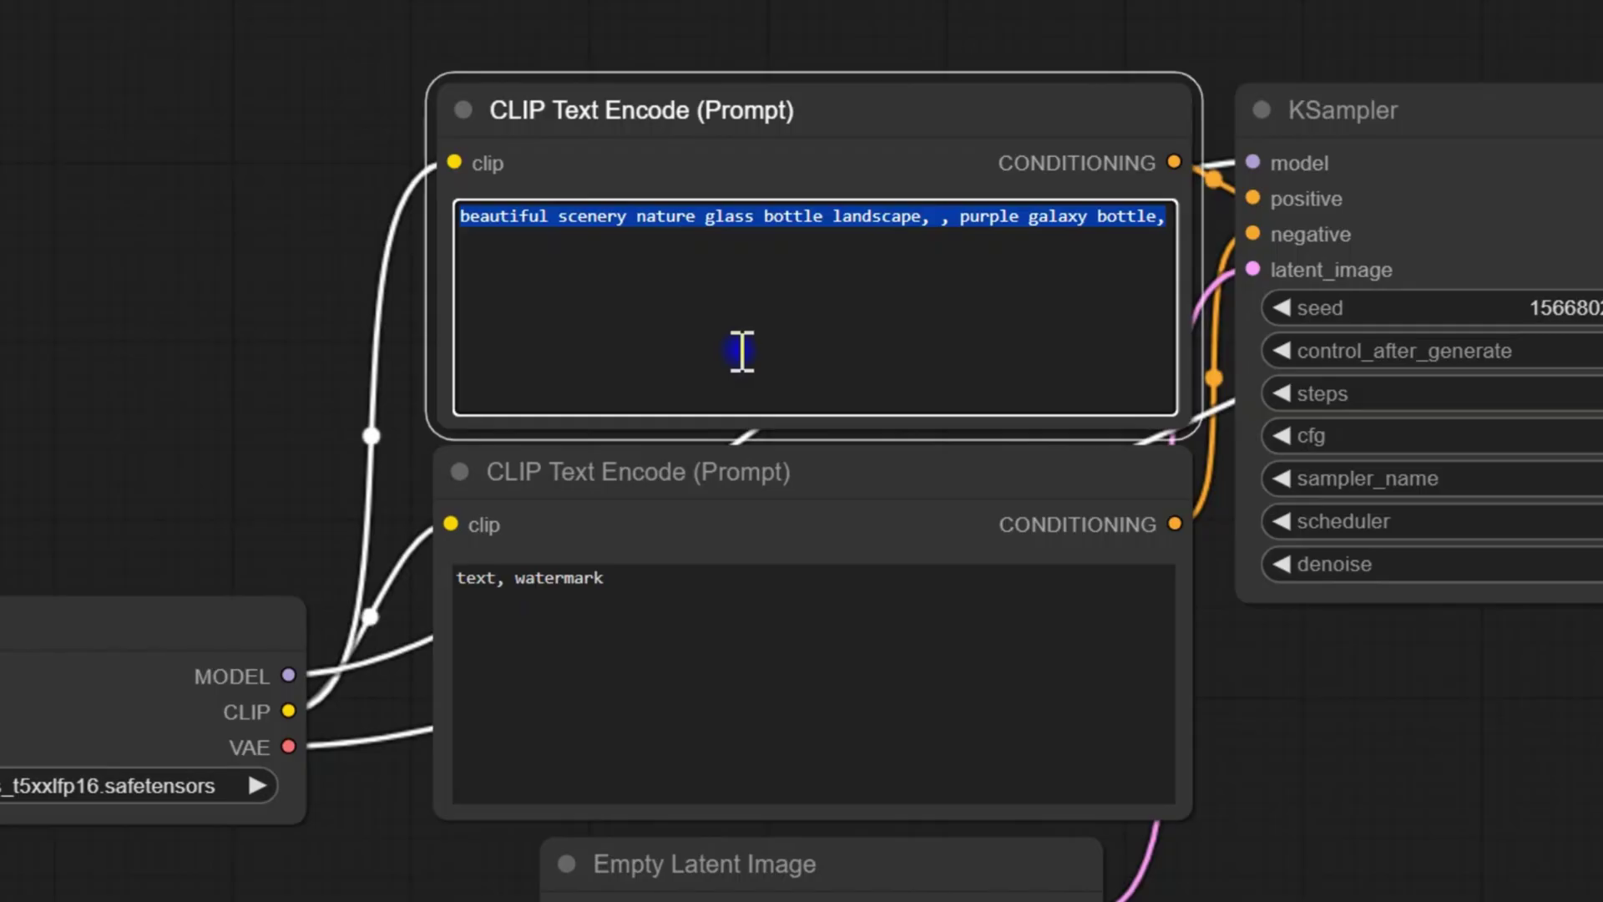
pyautogui.press('BackSpace')
pyautogui.write('Close-up photo of a girl with a pretty face, morning fresh, film grain, light streak, digital colors, realistic texture')
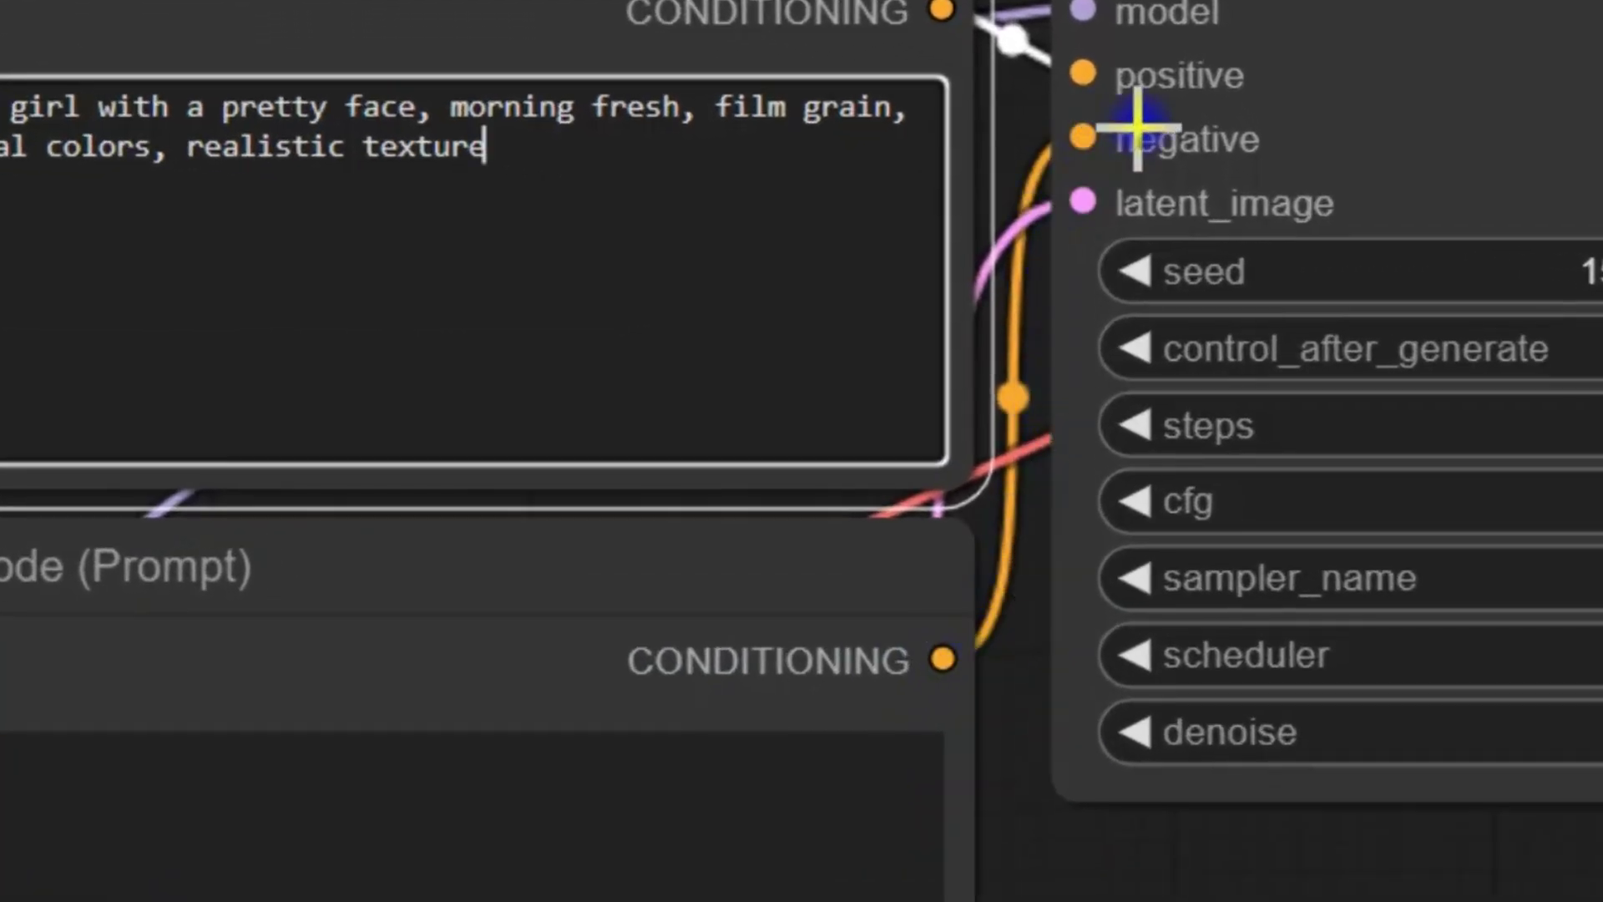
pyautogui.click(213, 894)
pyautogui.write('ba')
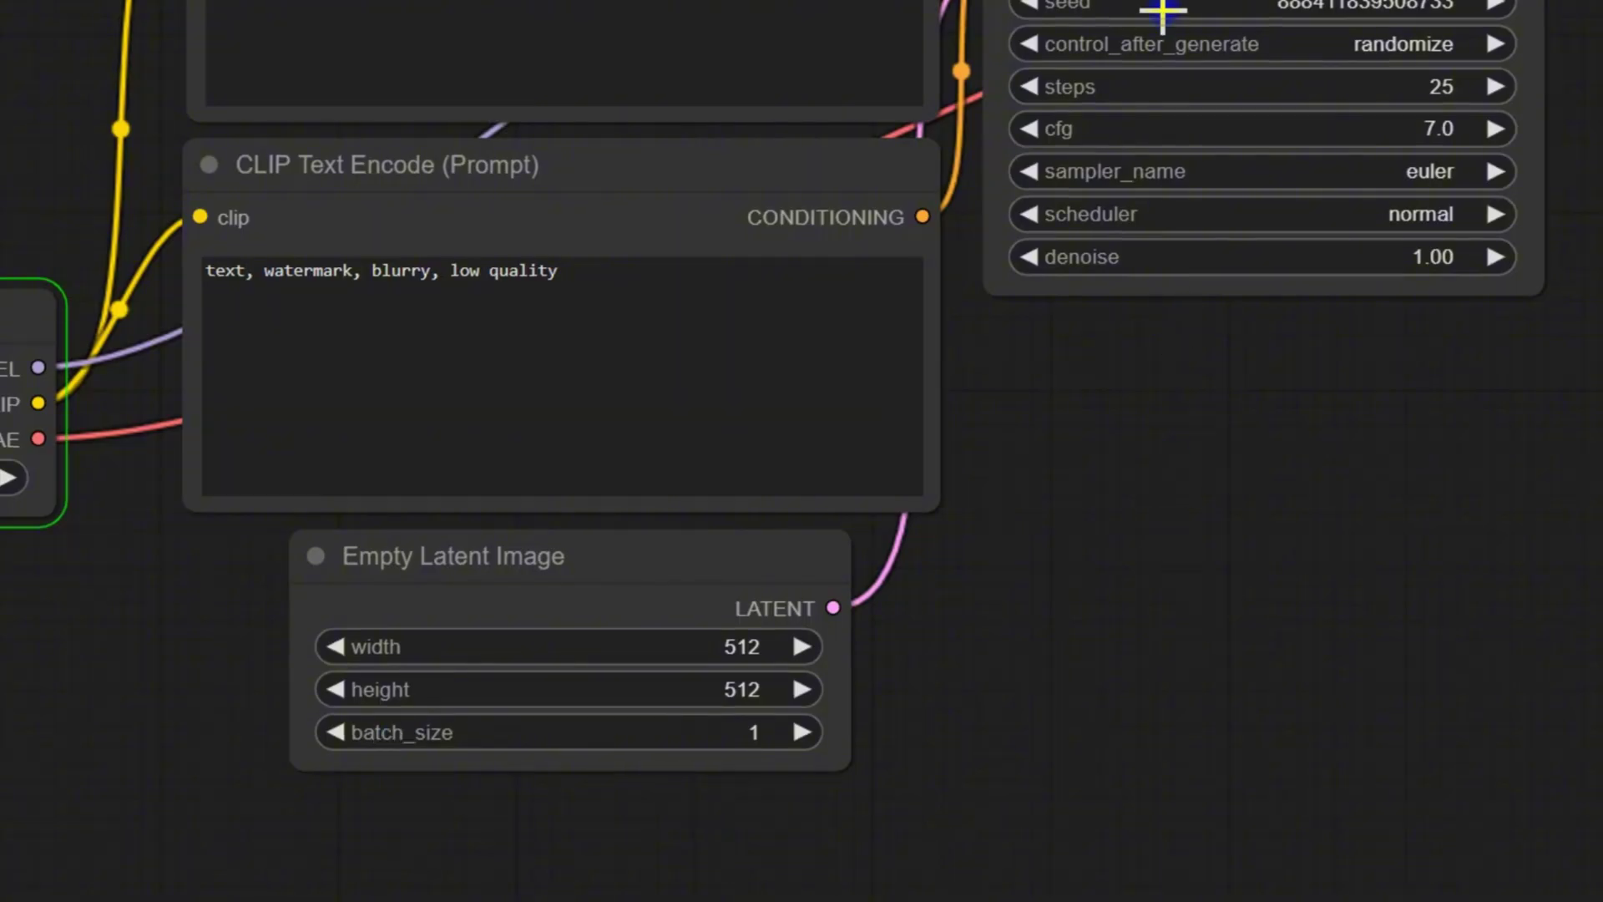
# - Finish the negative prompt, keep the seed randomizing, and set KSampler steps to 25
pyautogui.click(708, 203)
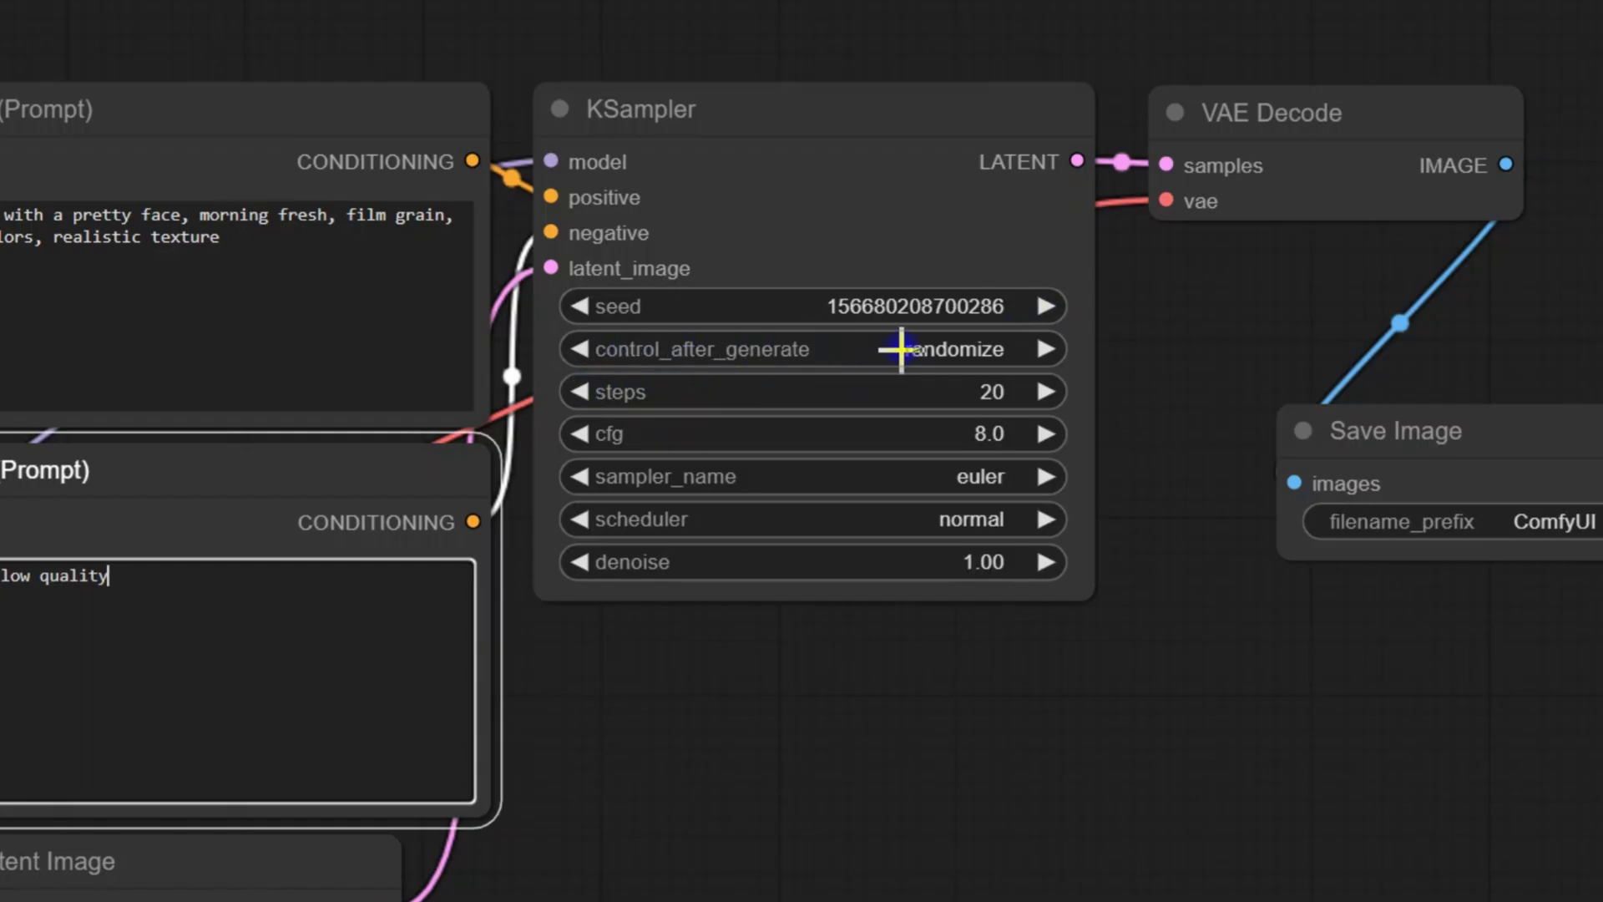
pyautogui.click(935, 347)
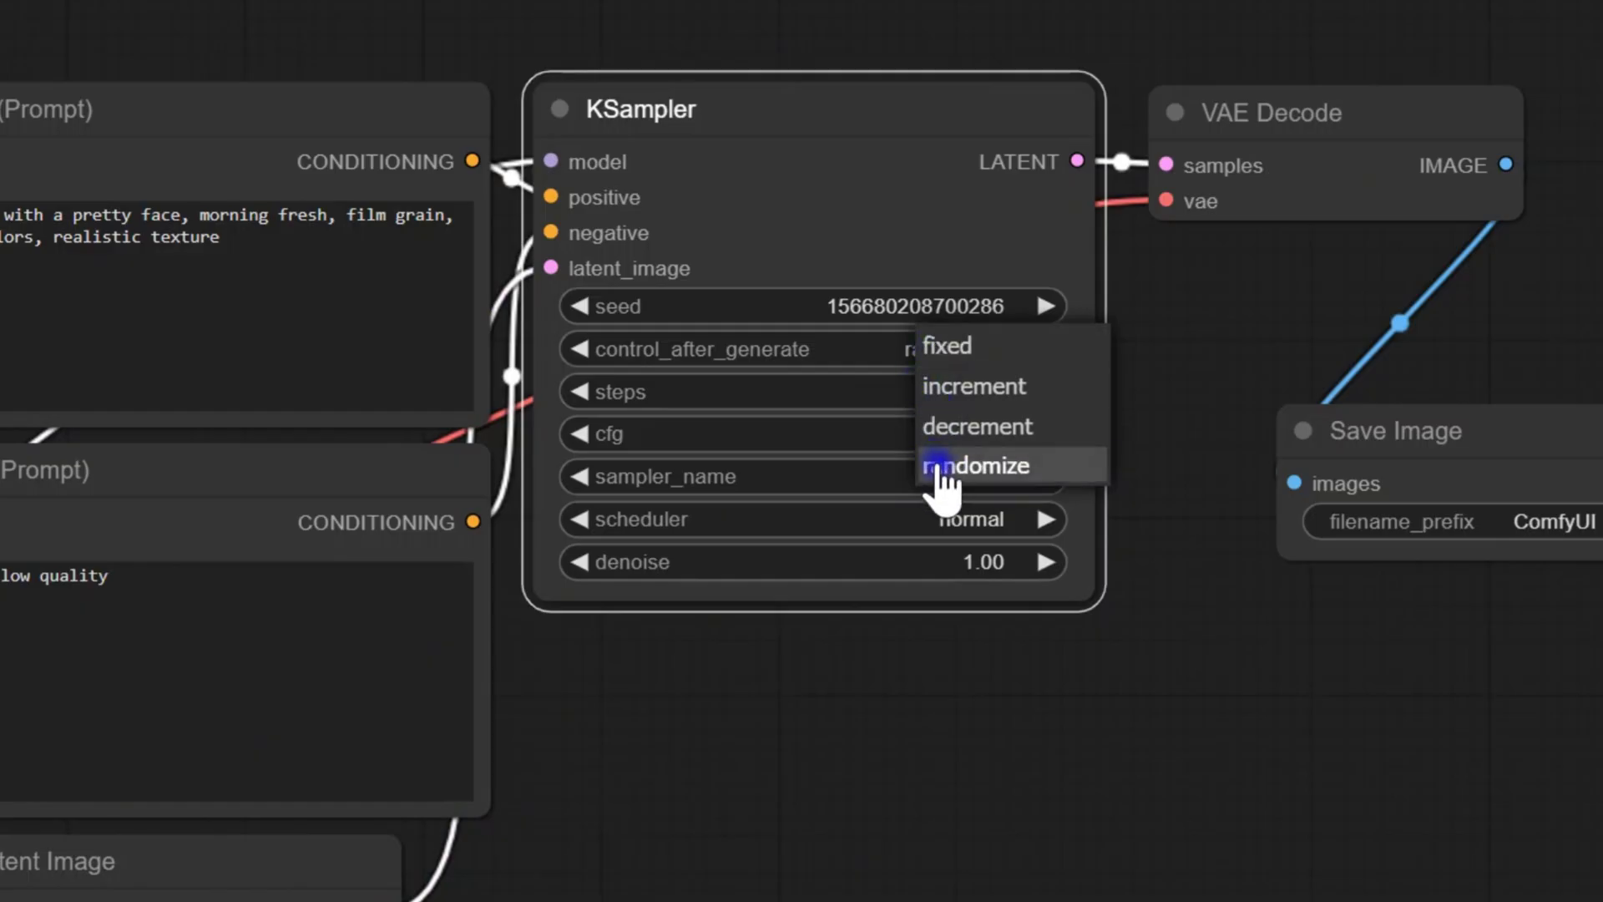
pyautogui.click(827, 342)
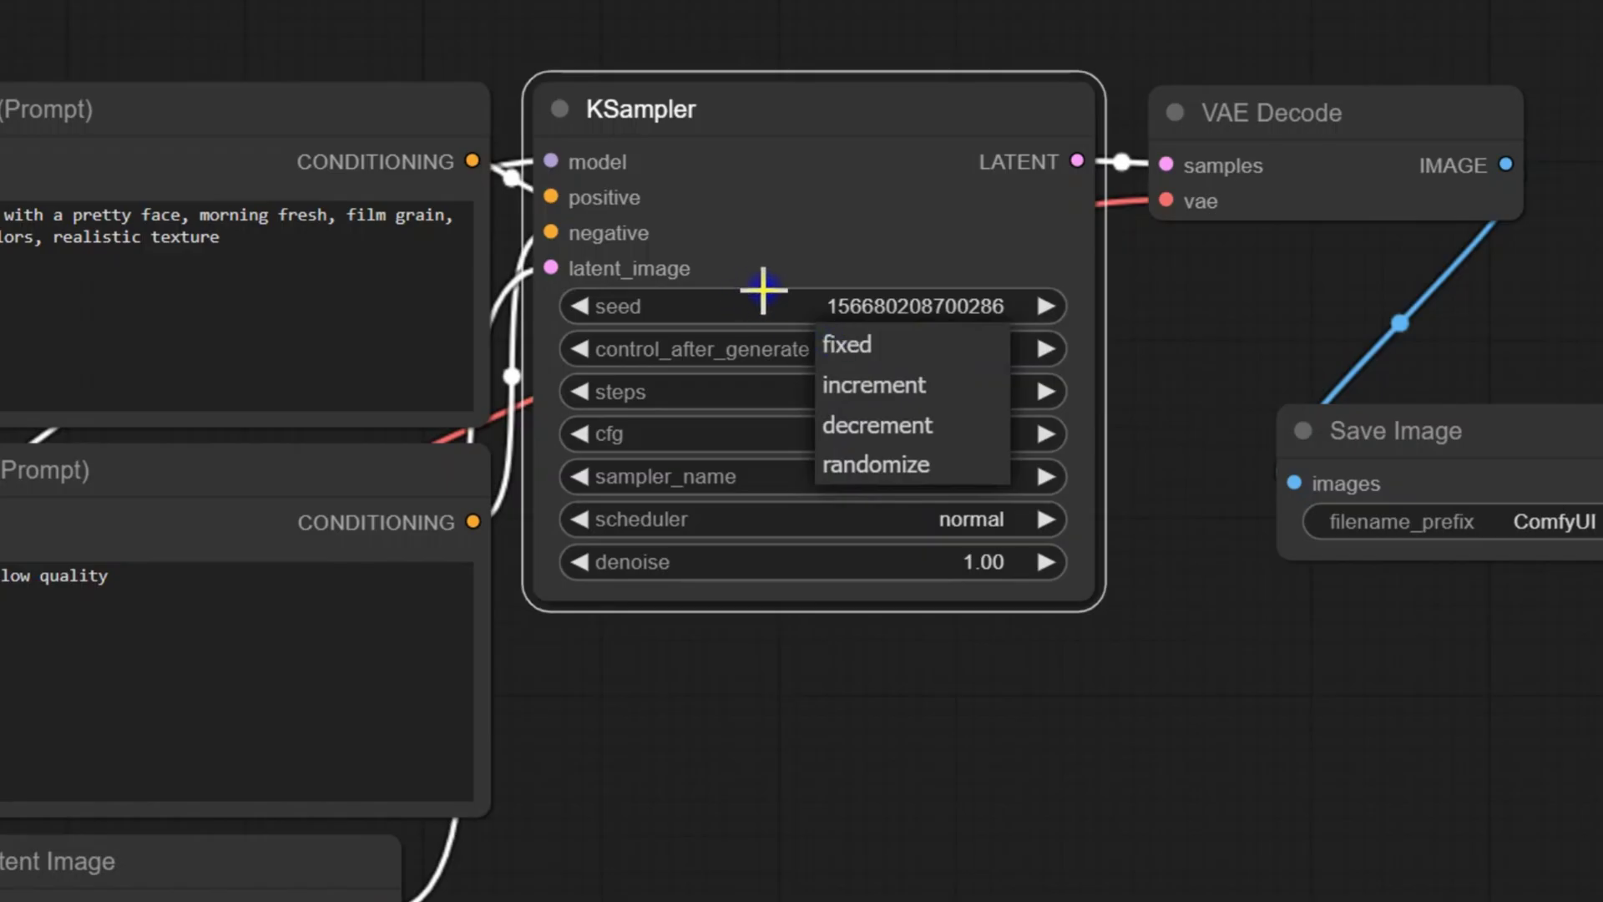
pyautogui.click(706, 401)
pyautogui.click(887, 391)
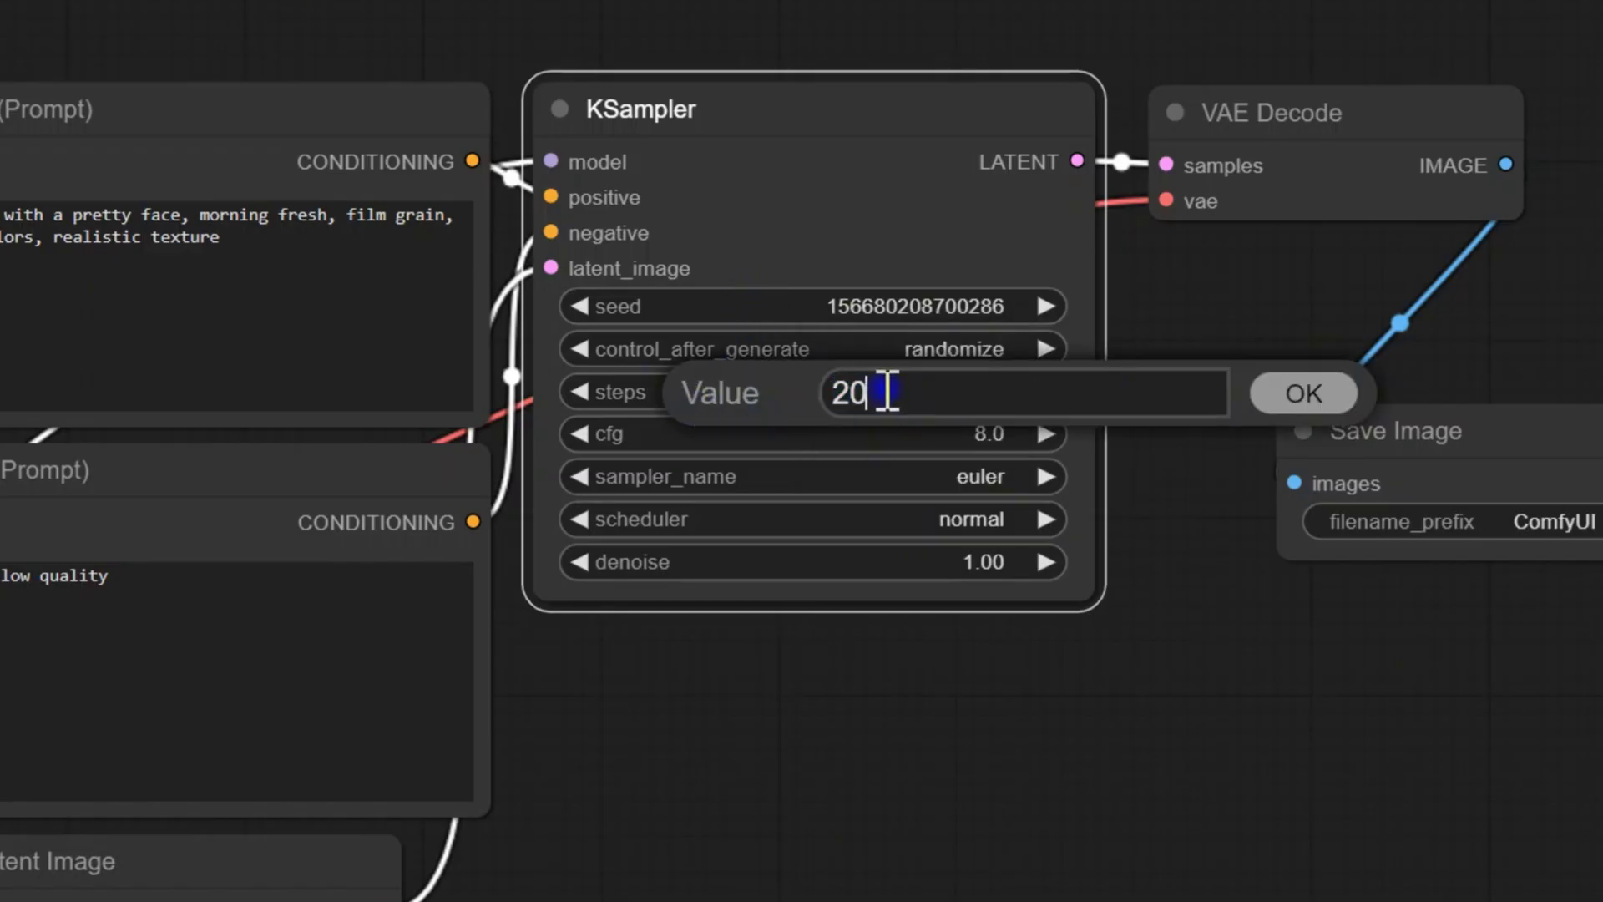
pyautogui.click(1321, 393)
# - Set cfg to 7.0 while keeping the euler sampler and normal scheduler
pyautogui.click(976, 442)
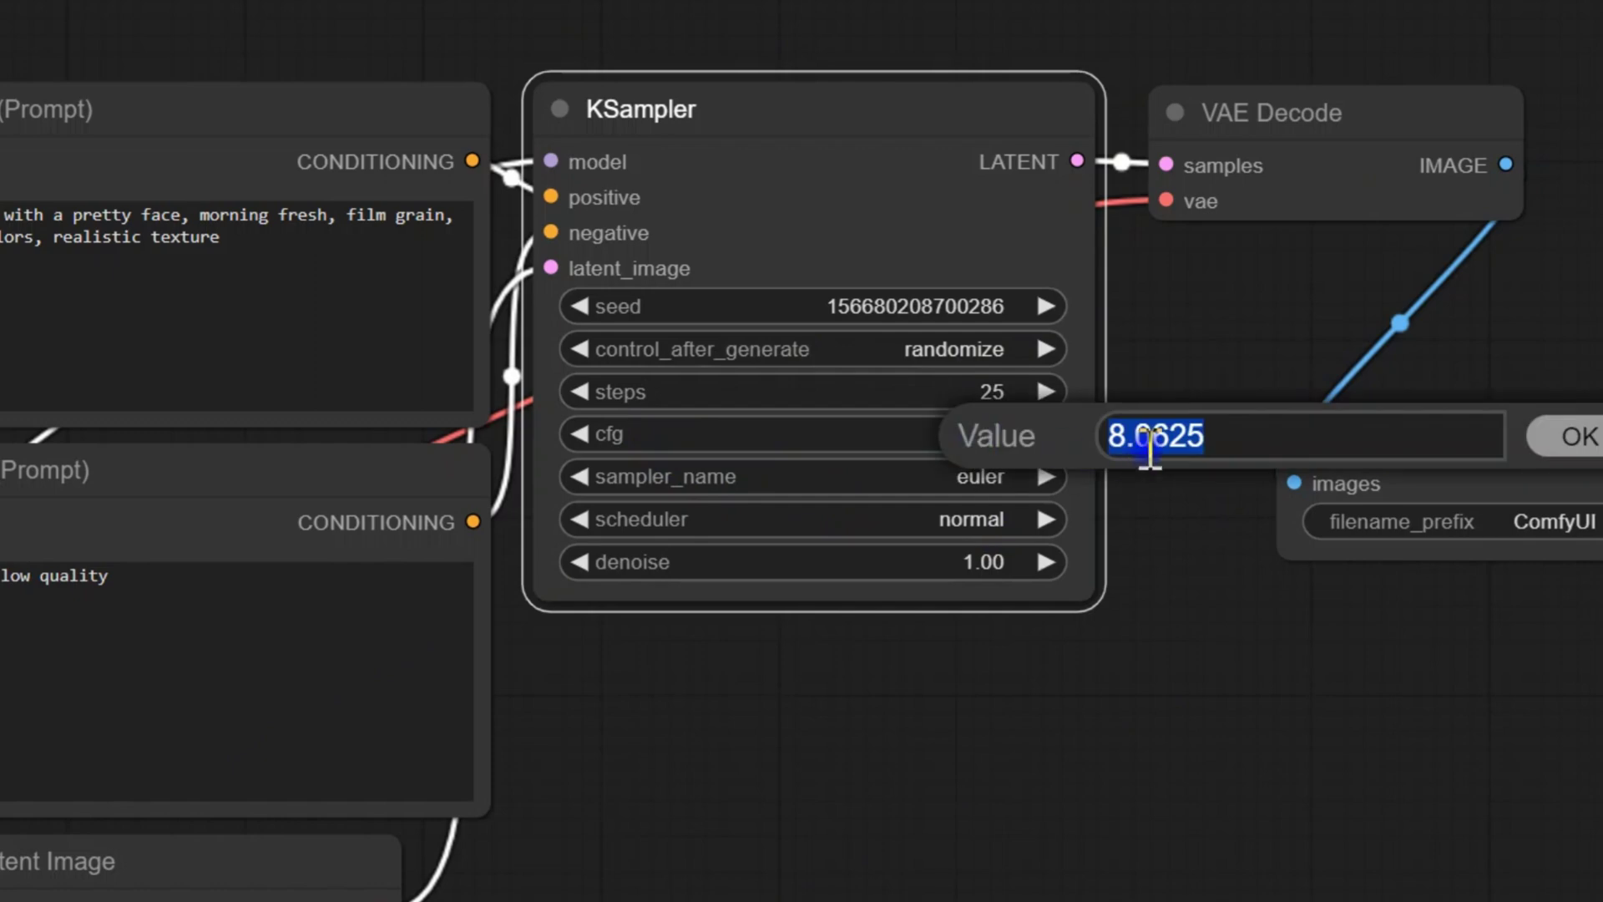
pyautogui.write('7')
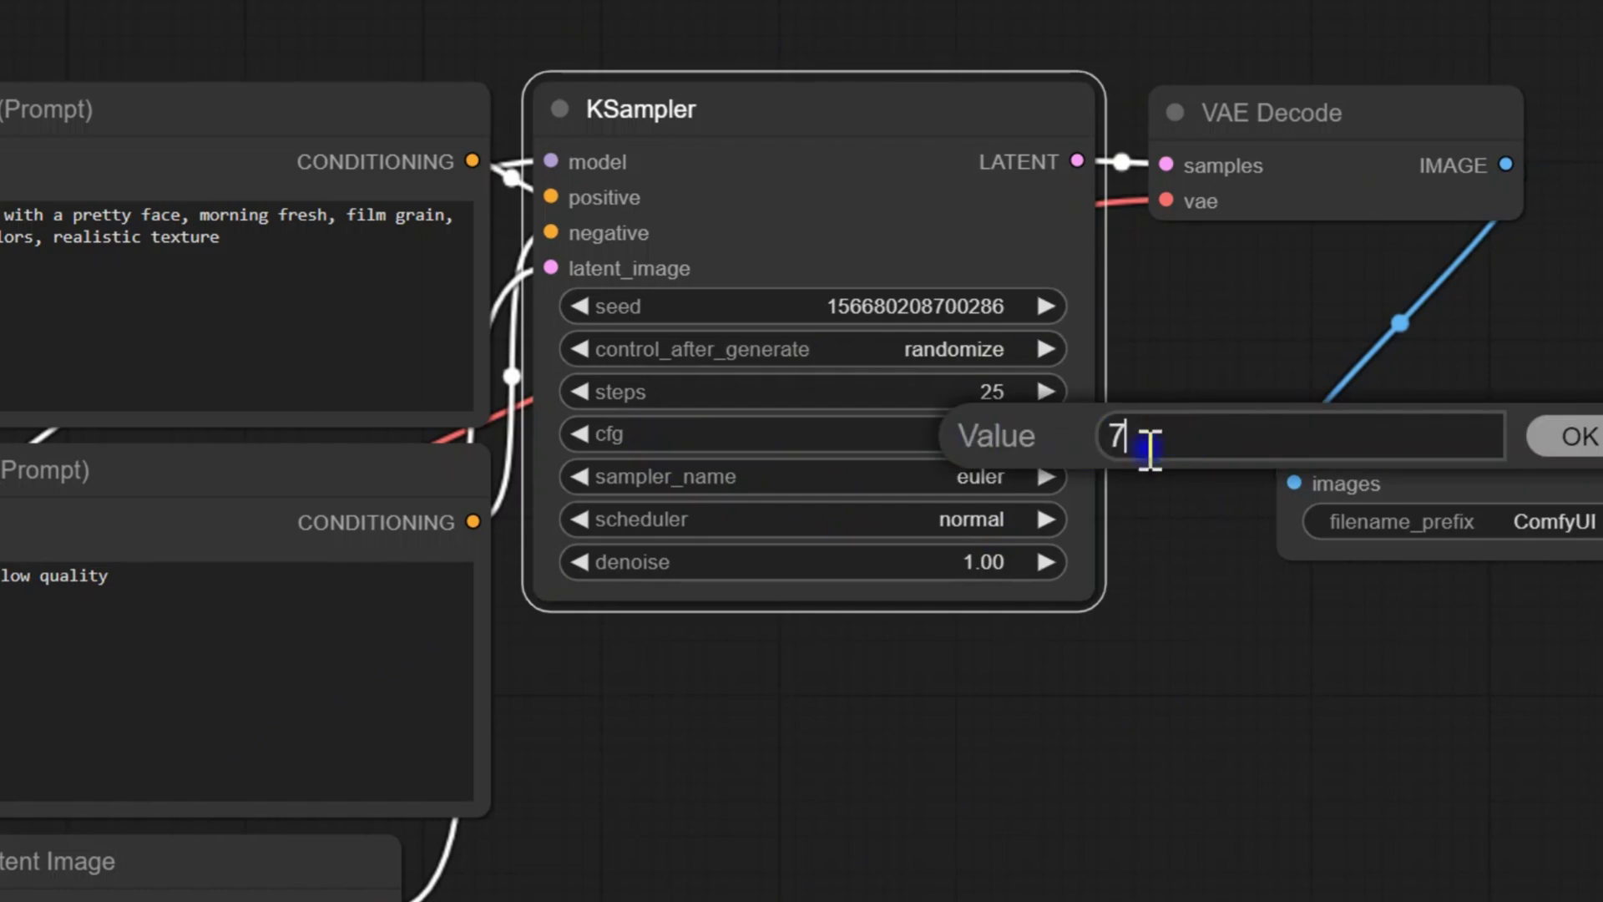
pyautogui.click(1575, 441)
pyautogui.click(818, 483)
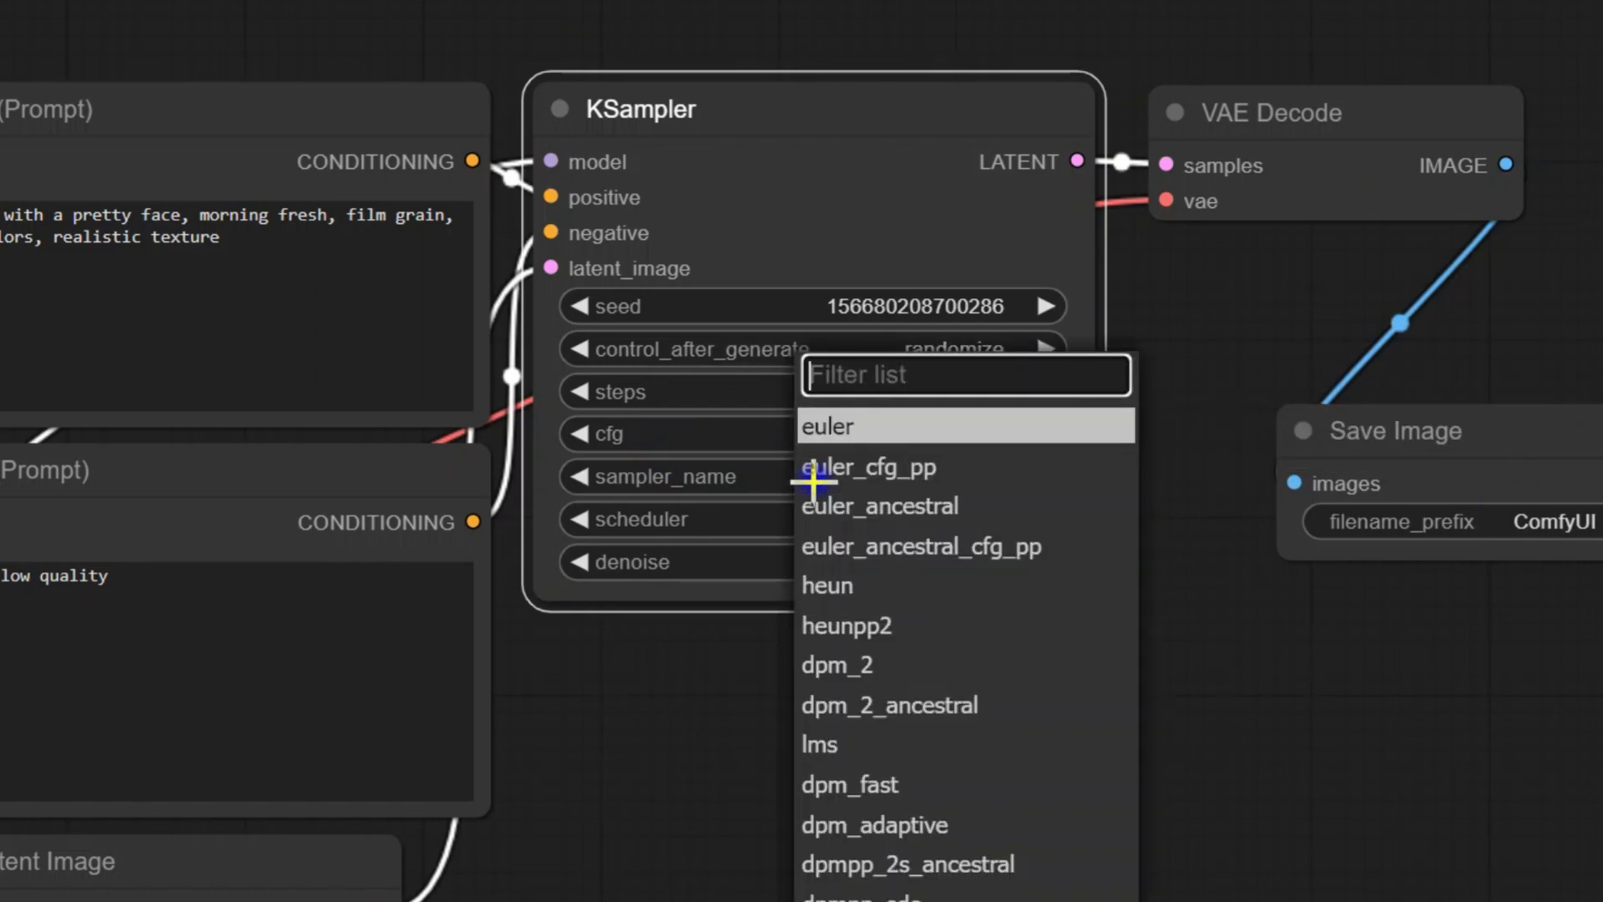
pyautogui.press('Escape')
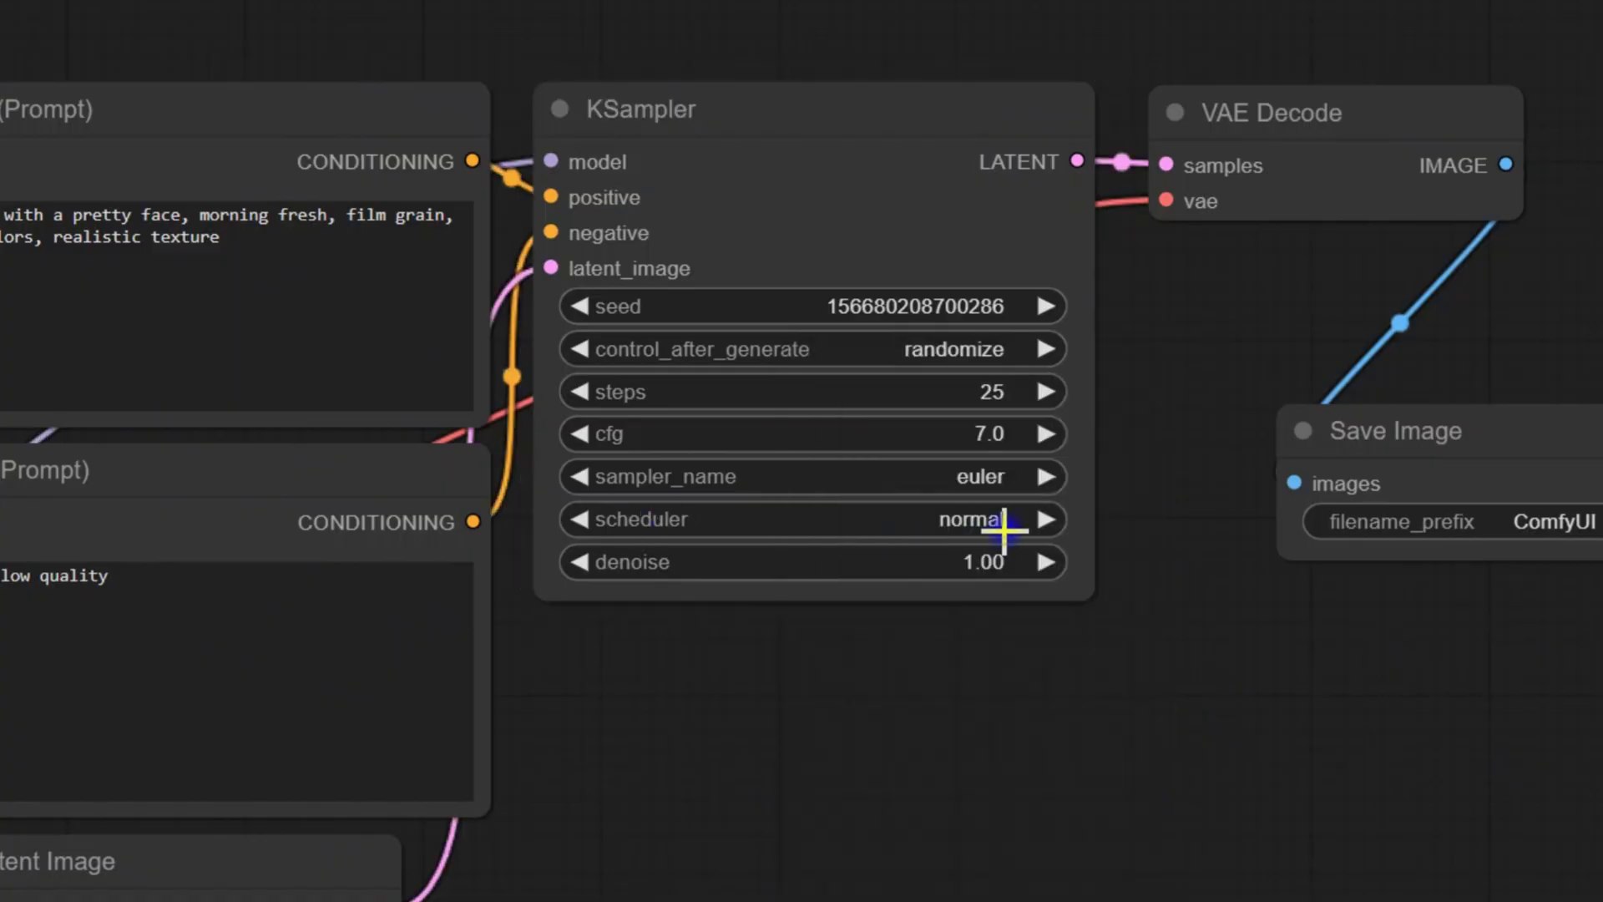
pyautogui.click(997, 520)
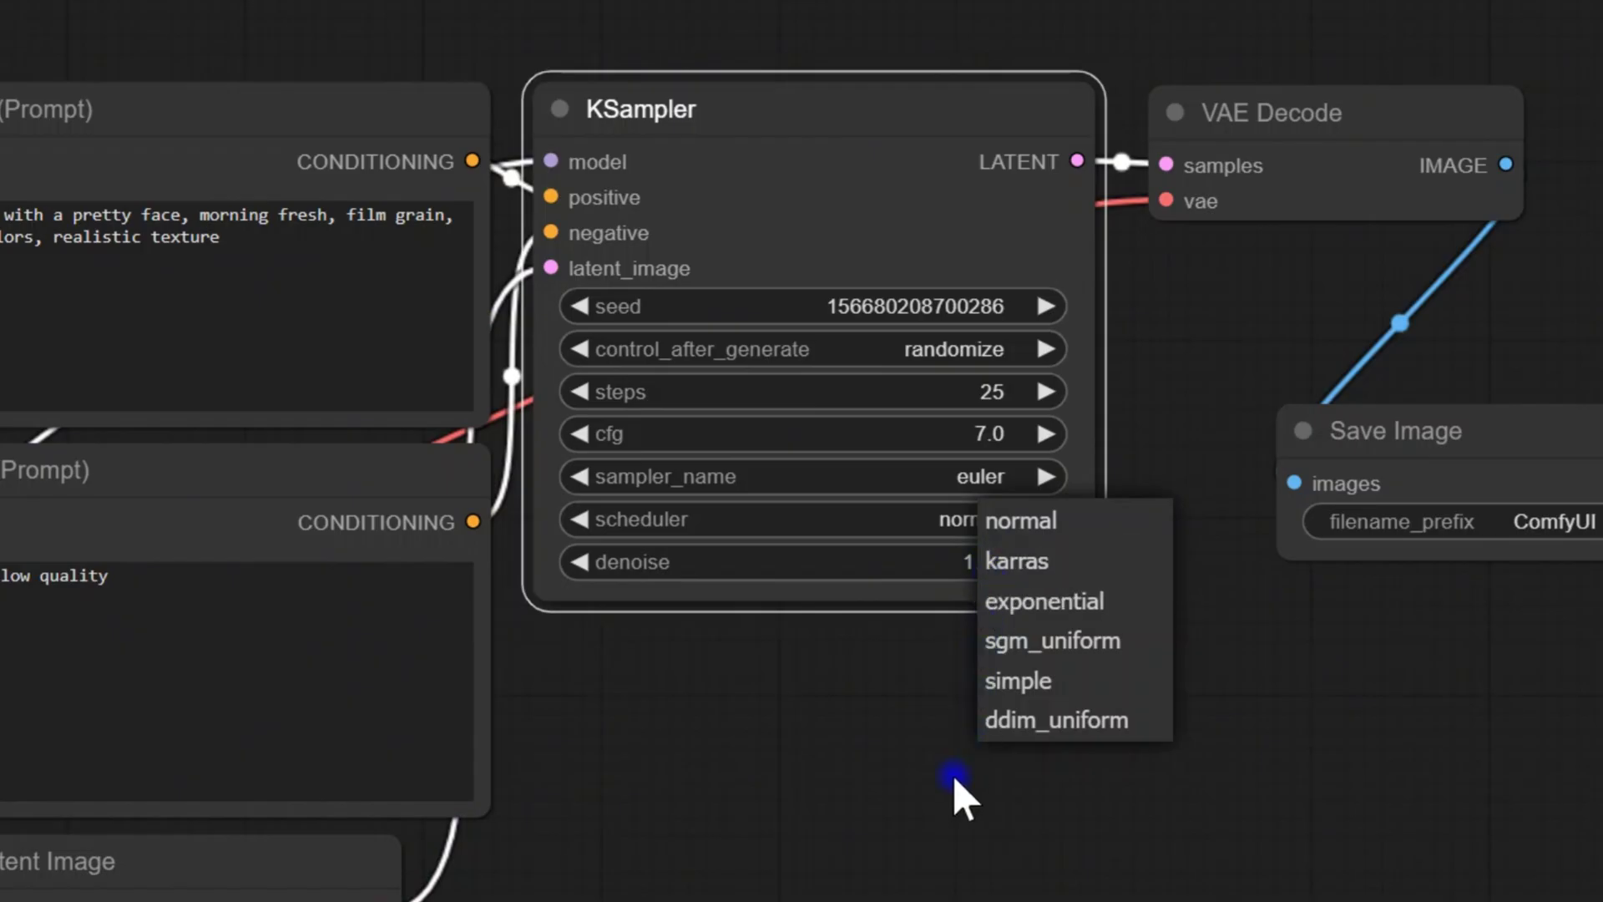
pyautogui.click(954, 780)
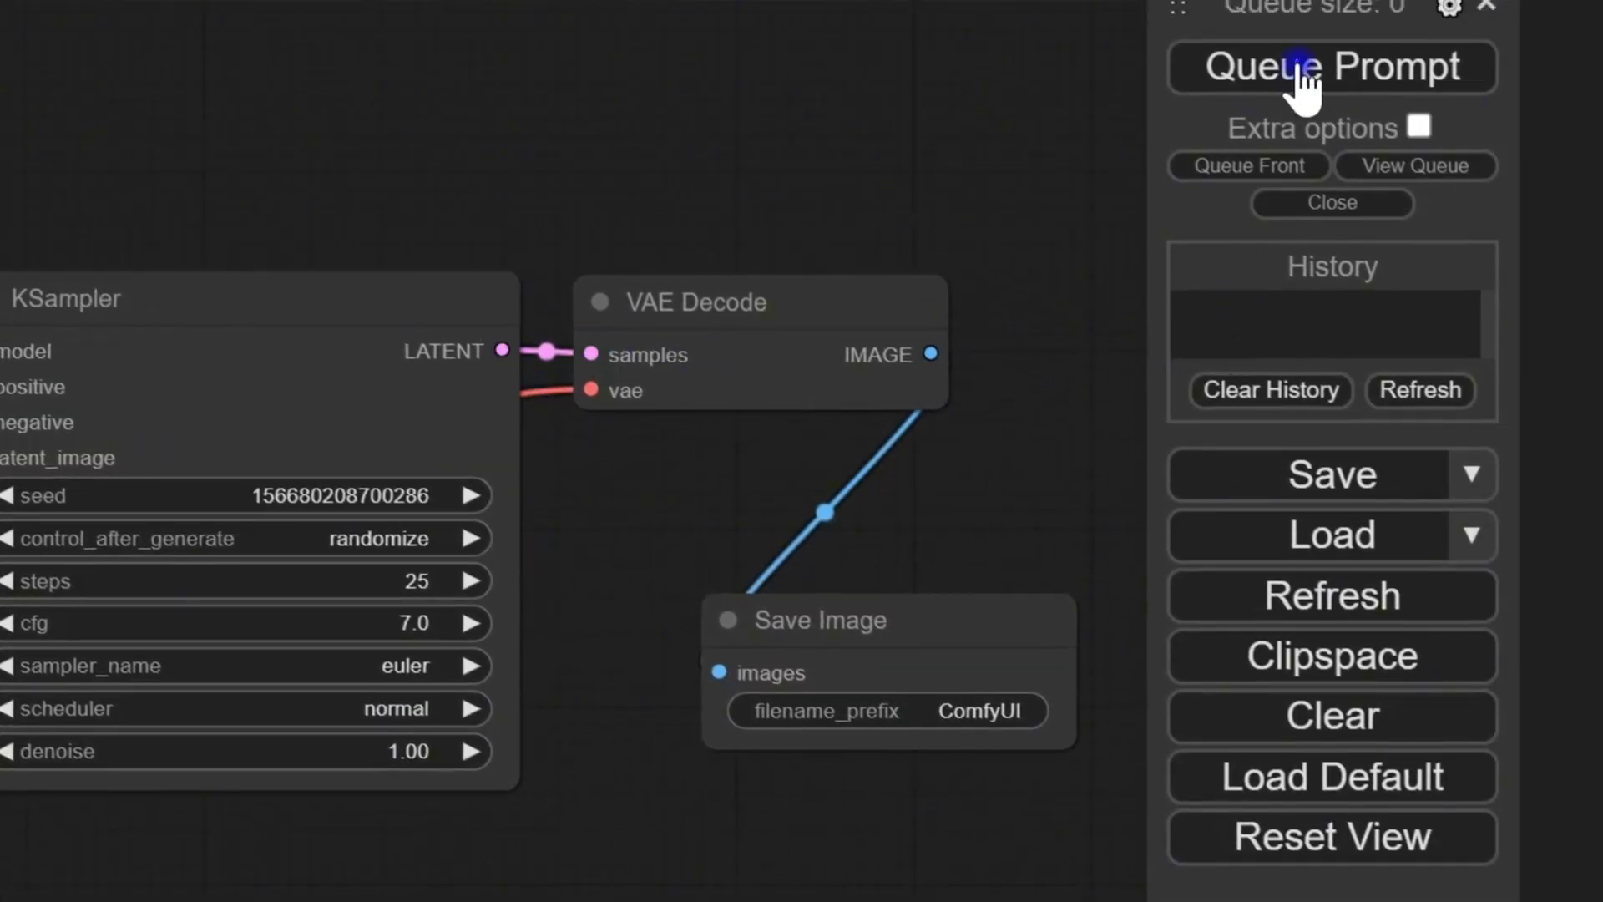
# - Queue the workflow to generate the red-haired girl portrait
pyautogui.click(1302, 75)
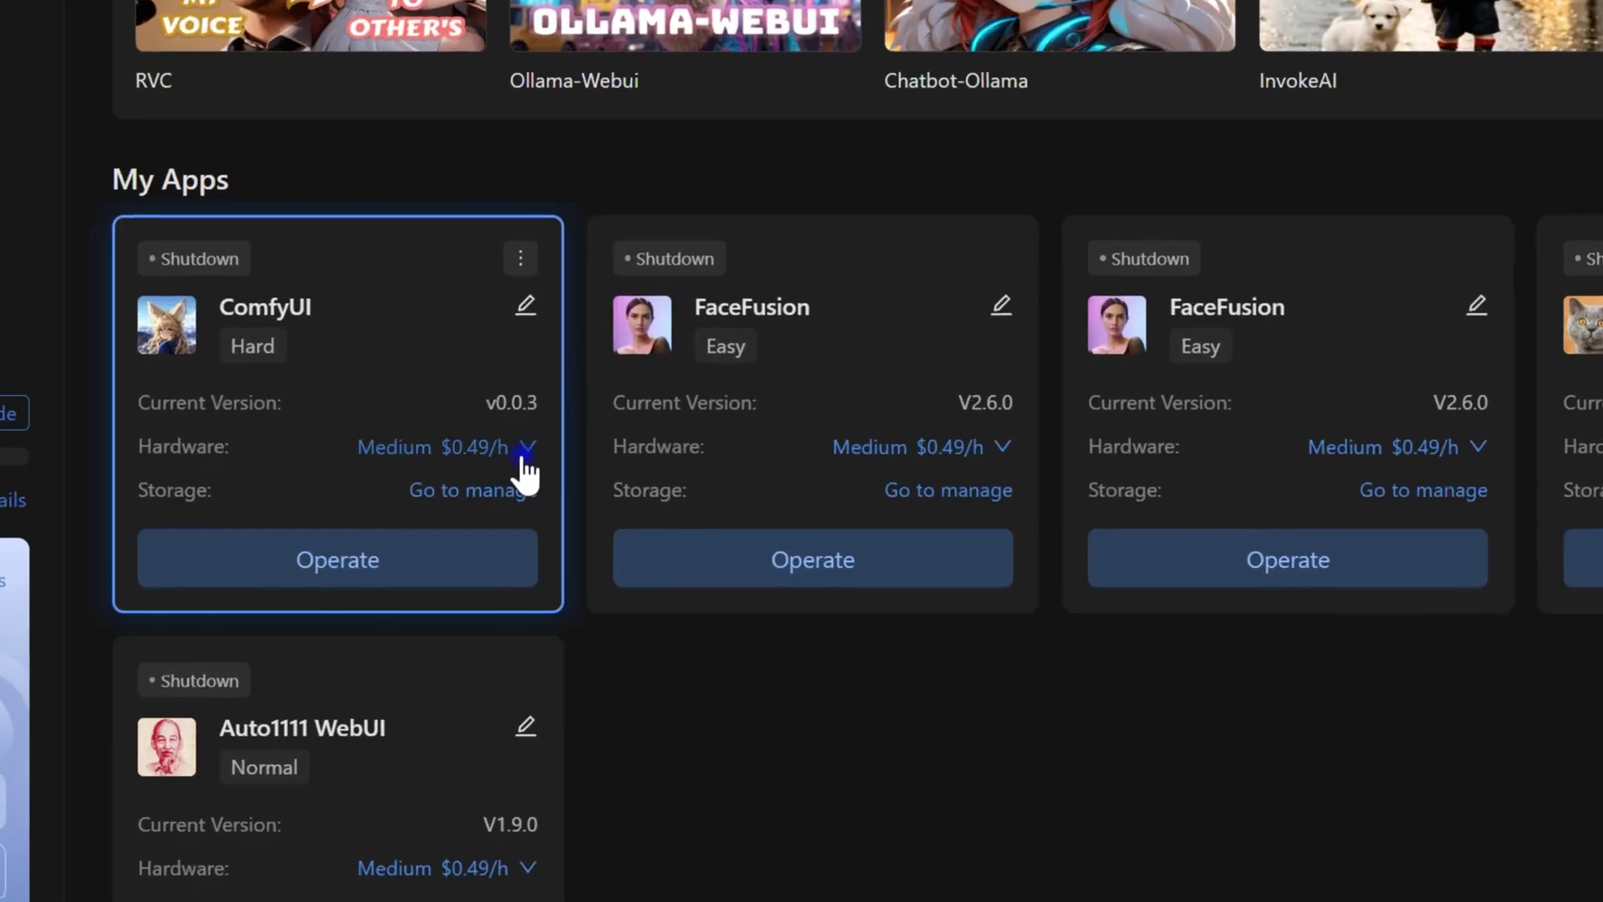
# - Start ComfyUI v0.0.3 on Large-pro hardware and open the workflow Load options
pyautogui.click(512, 443)
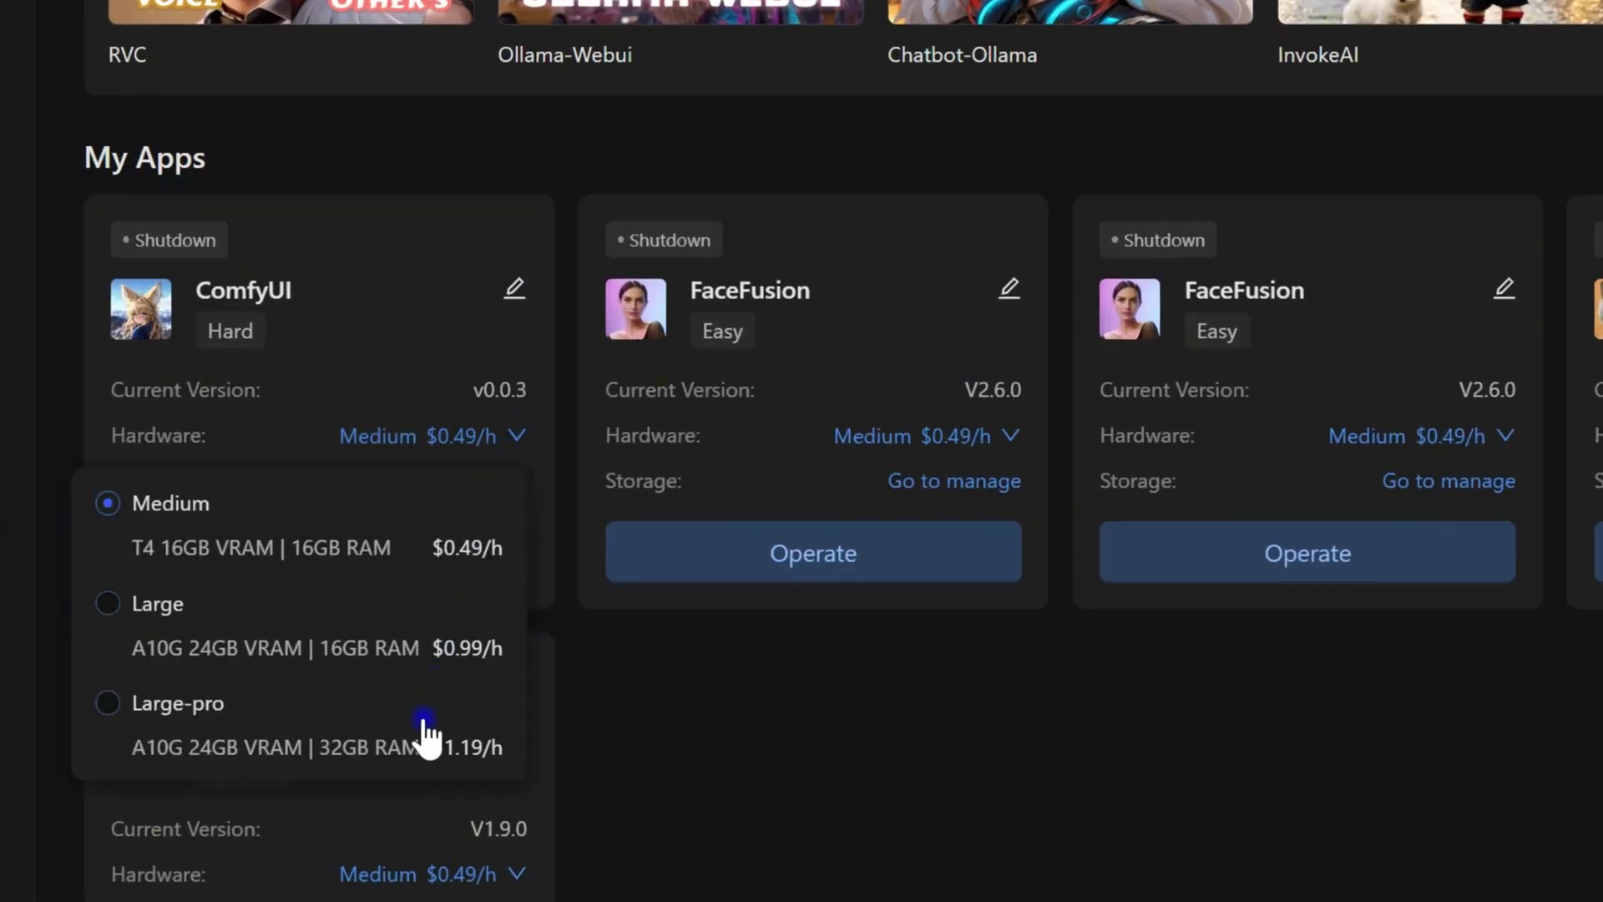
pyautogui.click(408, 759)
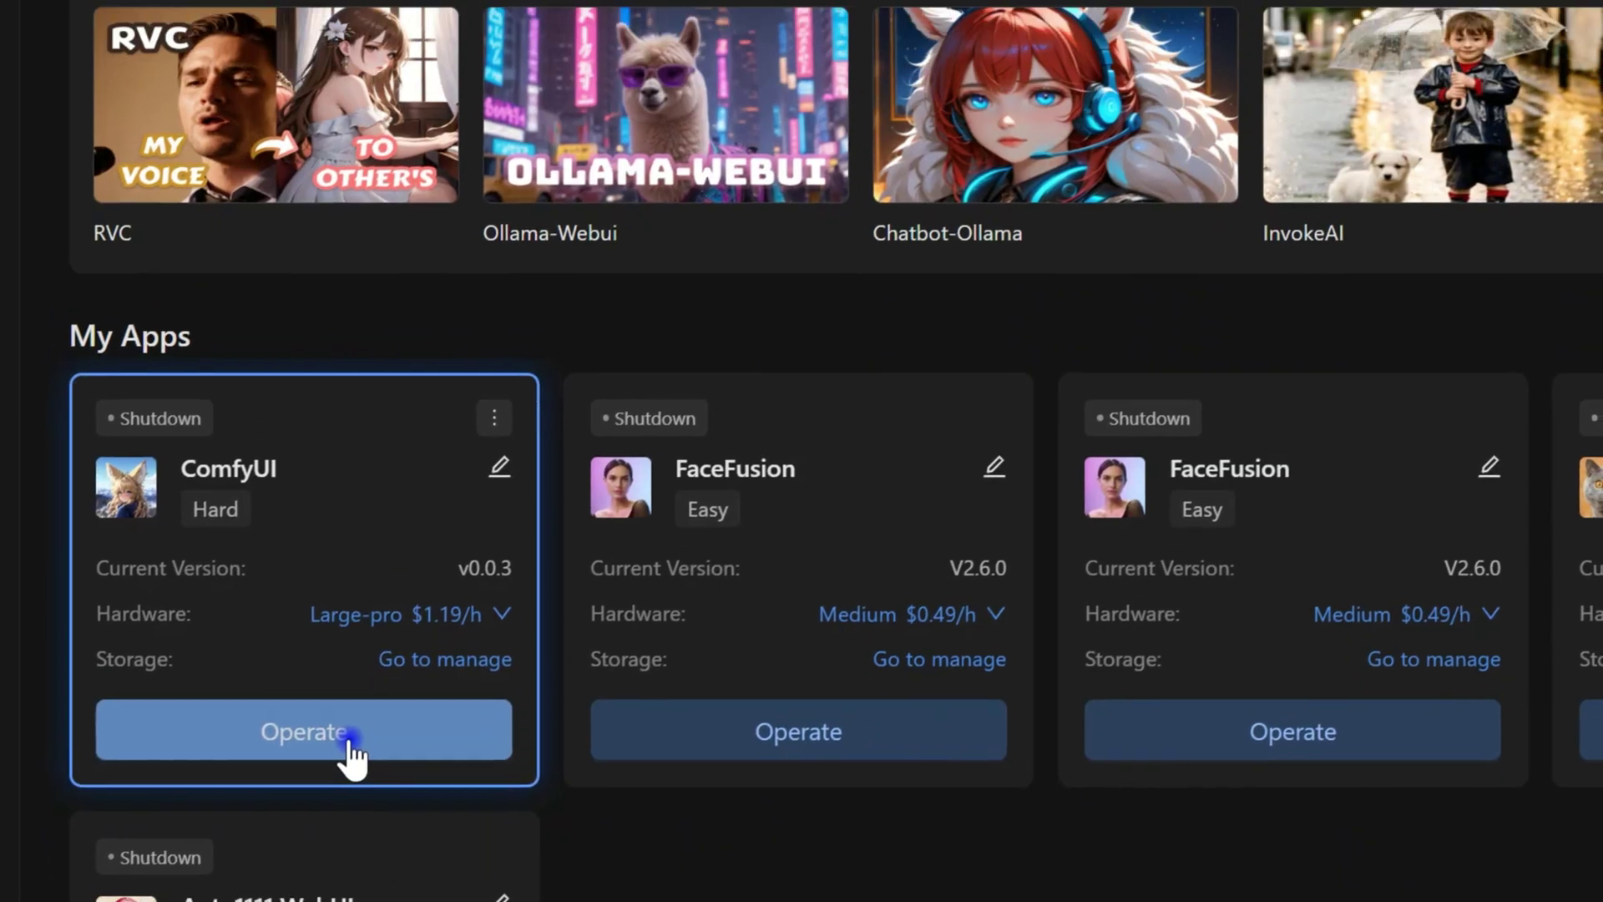
pyautogui.click(351, 742)
pyautogui.click(1137, 102)
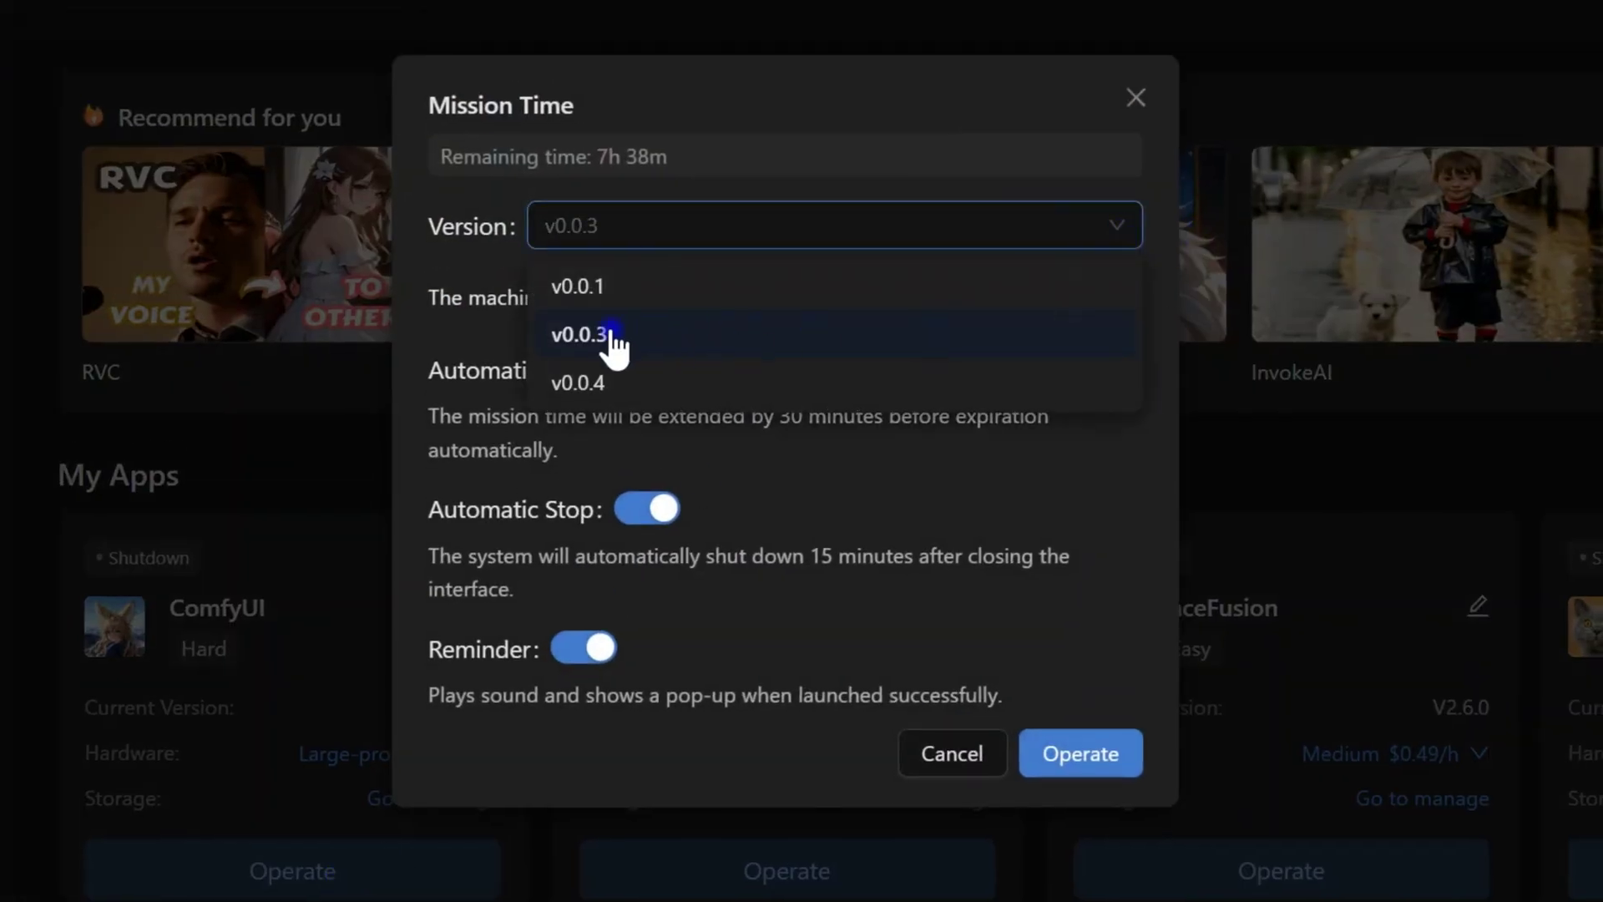
pyautogui.click(603, 351)
pyautogui.click(1084, 760)
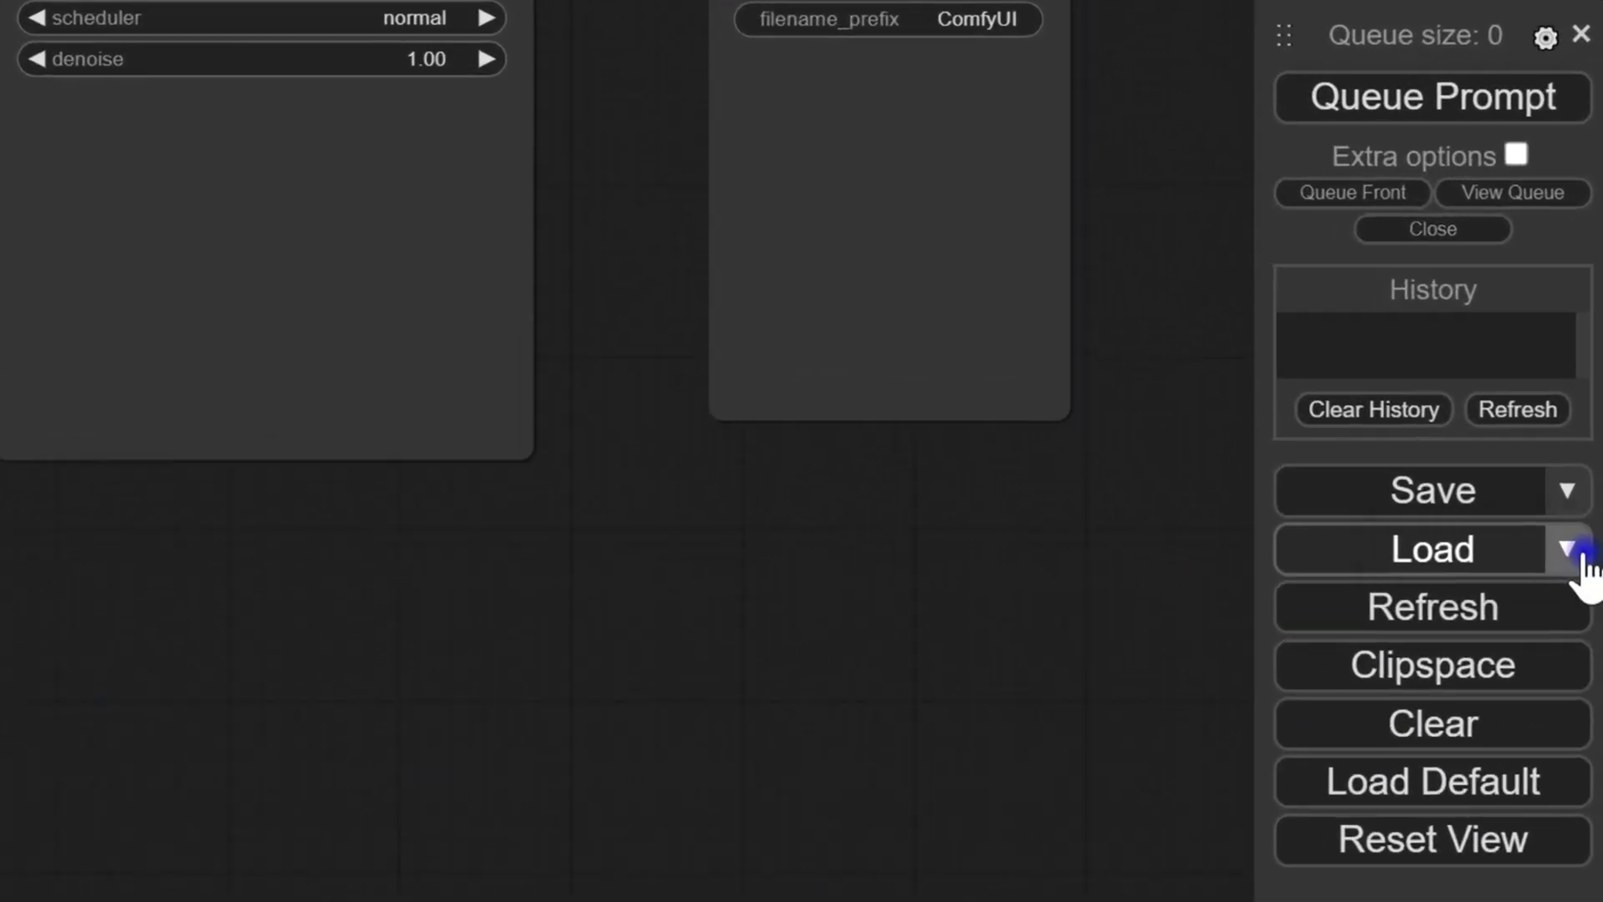
pyautogui.click(1584, 719)
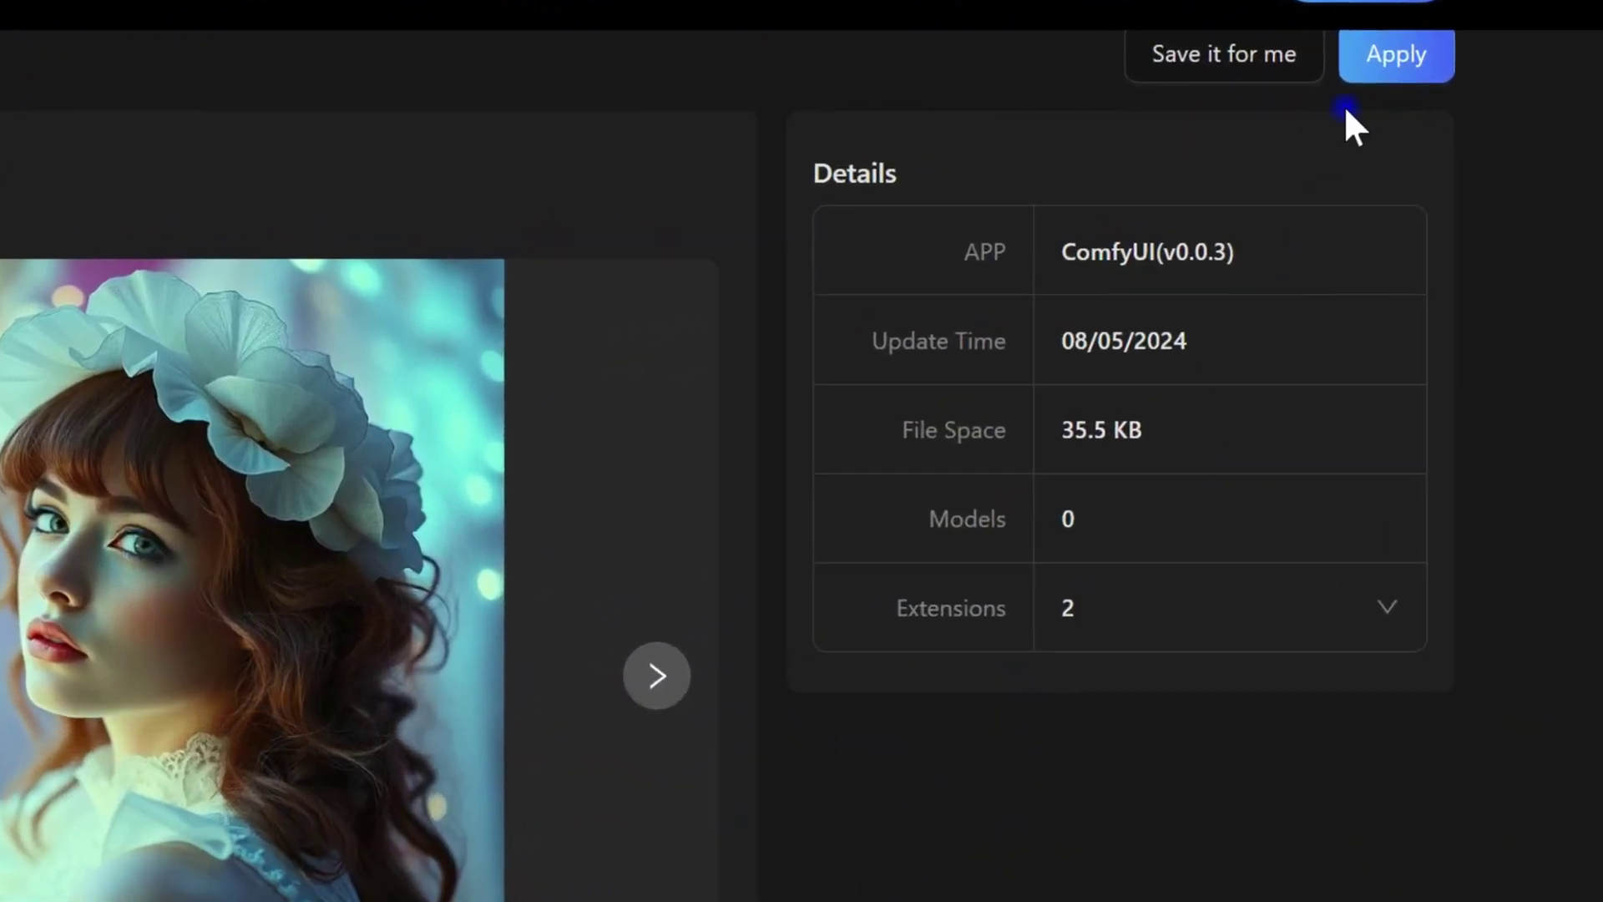
# - Apply the Flux basic workflow and launch it on Large-pro hardware instead of Medium
pyautogui.click(1382, 59)
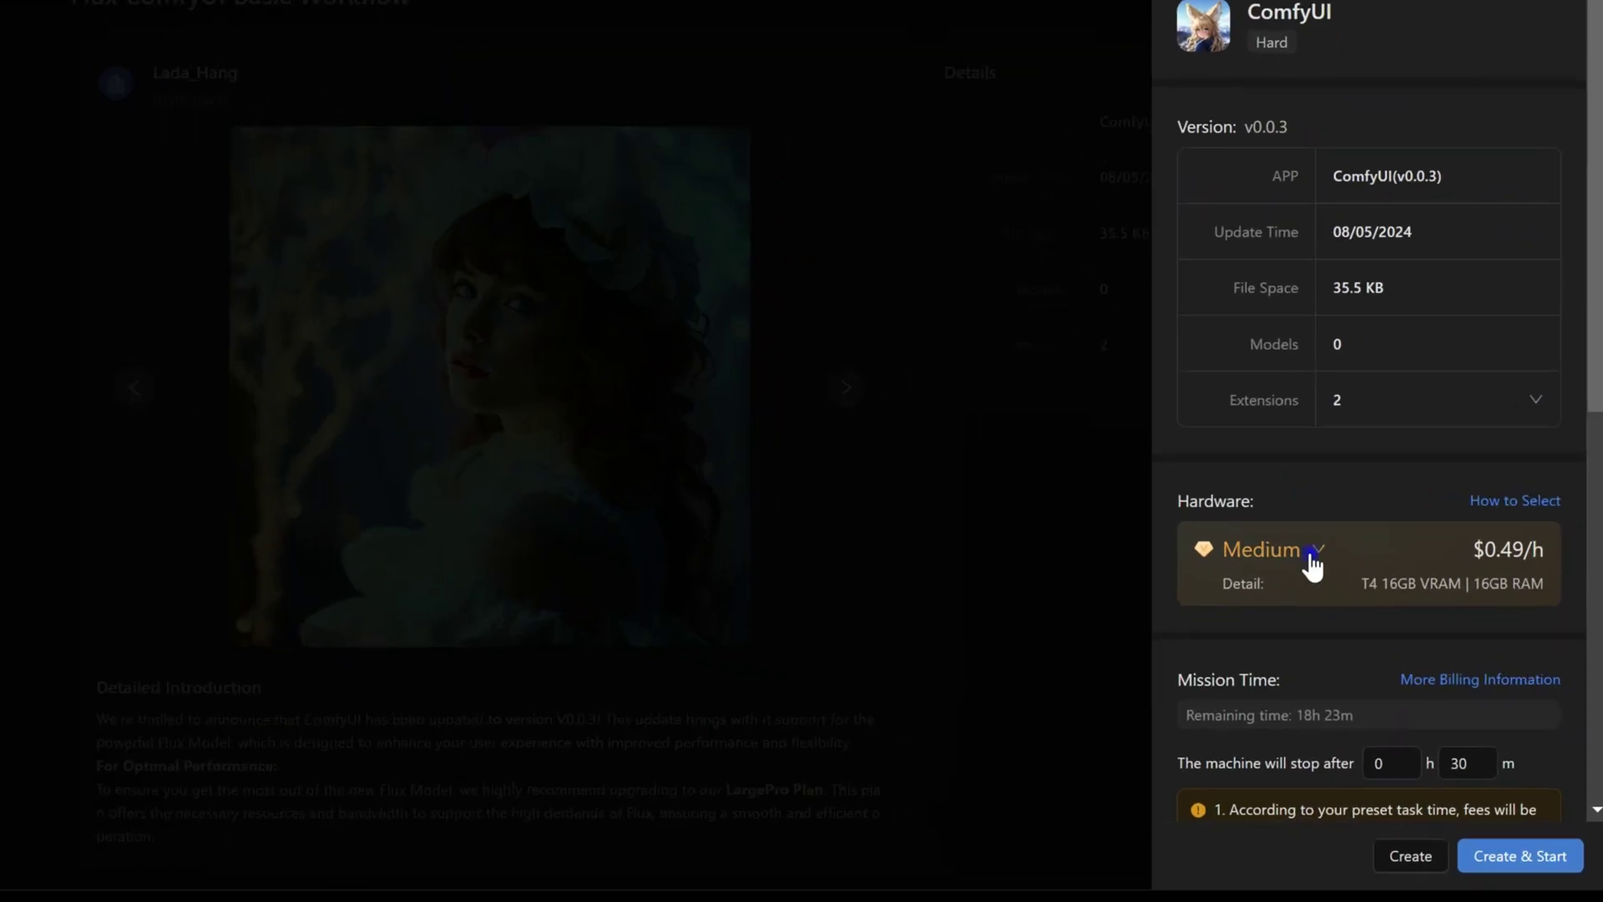
pyautogui.click(1307, 491)
pyautogui.click(1178, 784)
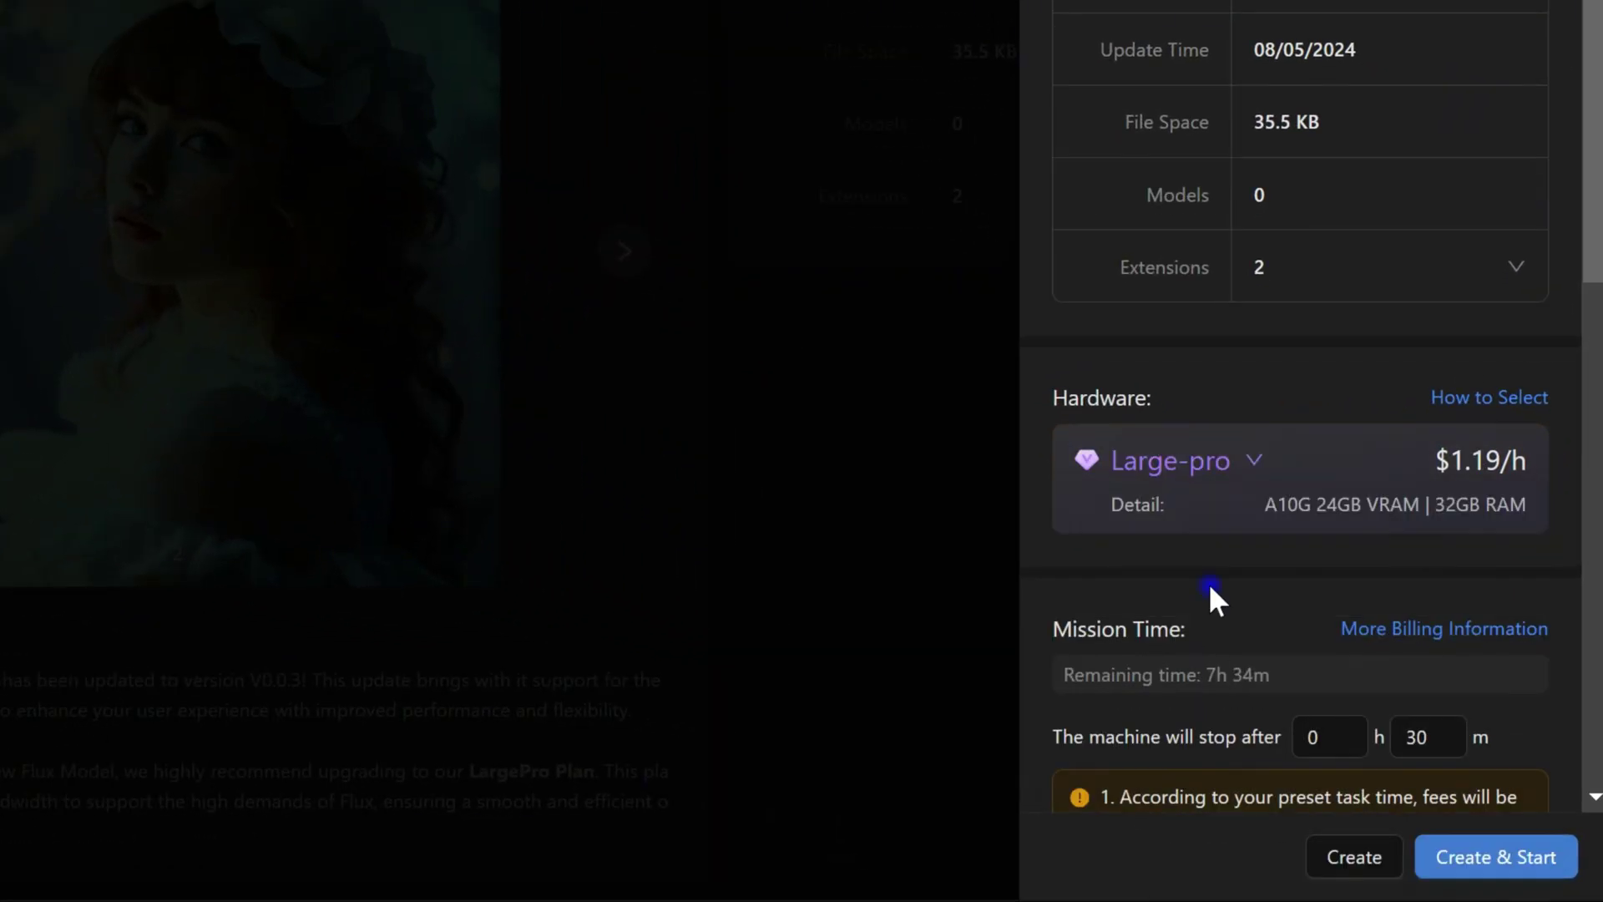
pyautogui.click(1494, 860)
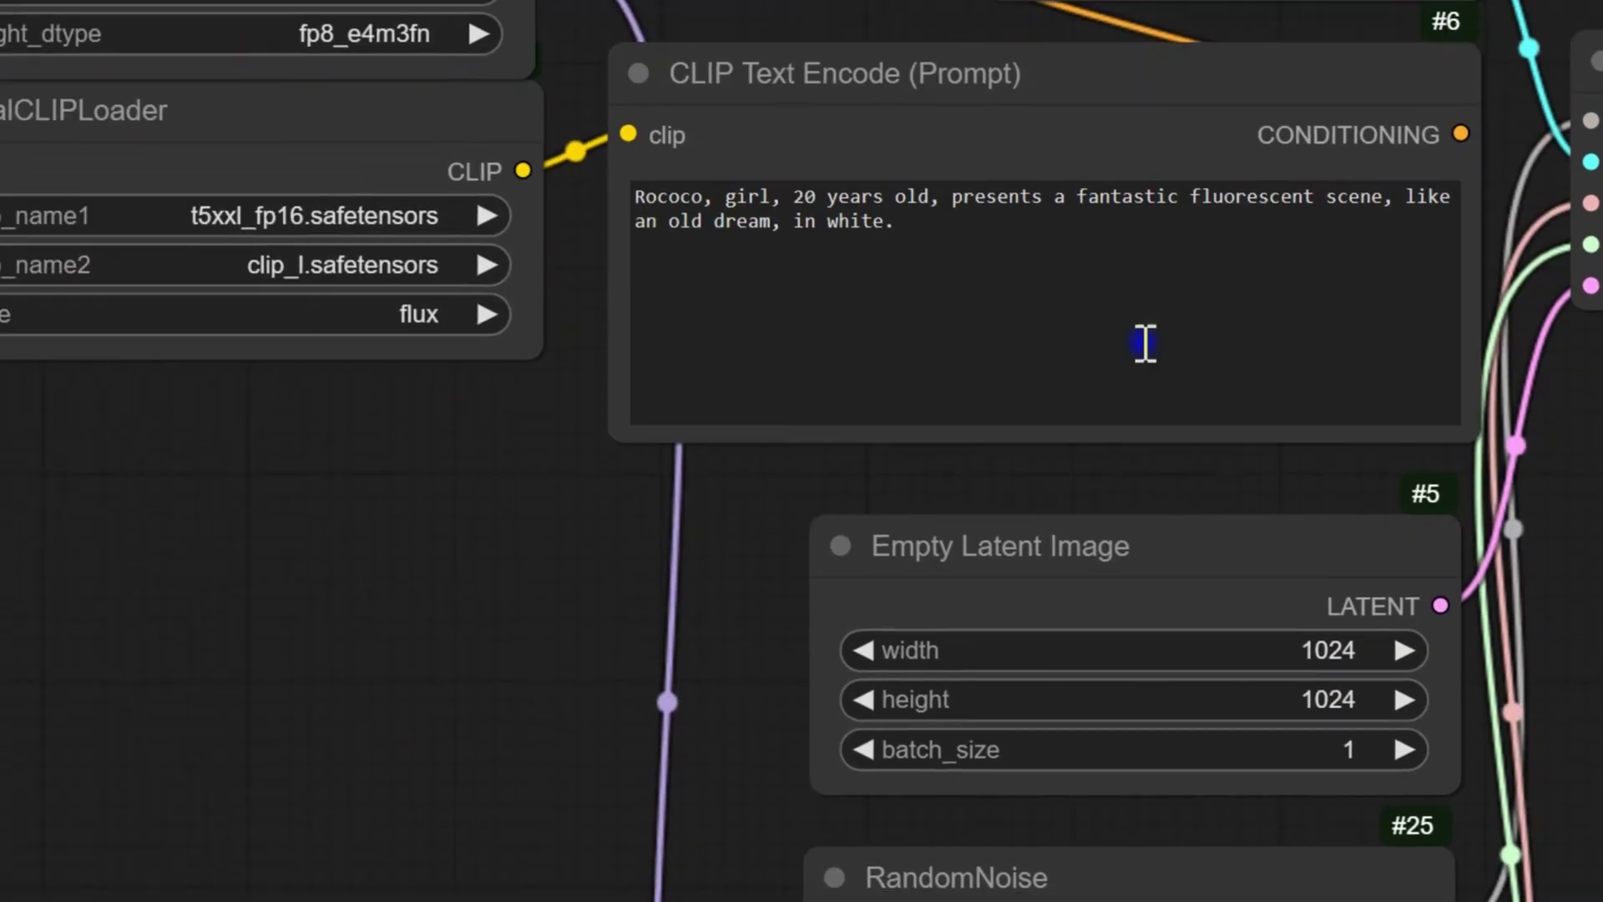
# - Replace the Rococo girl prompt in CLIP Text Encode with the pasted spectral knight prompt
pyautogui.click(1145, 343)
pyautogui.hotkey('ctrl', 'a')
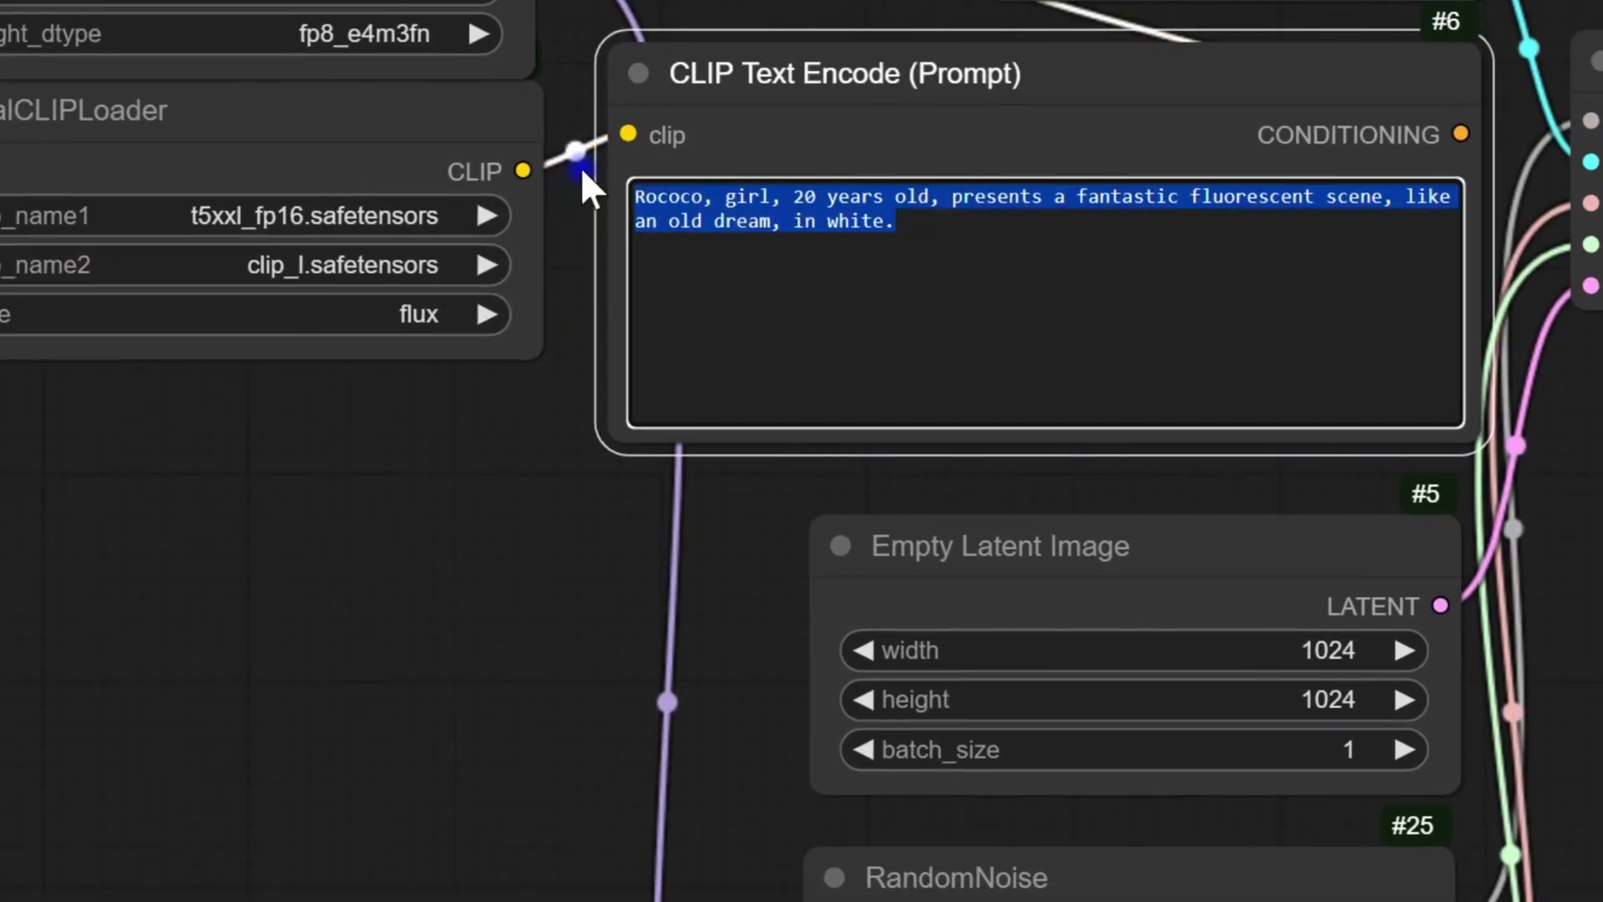
pyautogui.press('BackSpace')
pyautogui.write('A spectral knight clad in armor rides through a dense, foggy forest on horseback. He wields a heavy sword, and behind him looms a dark castle. The sky is dominated by a crimson moon, casting an eerie glow over the scene, while crows fly ominously overhead.')
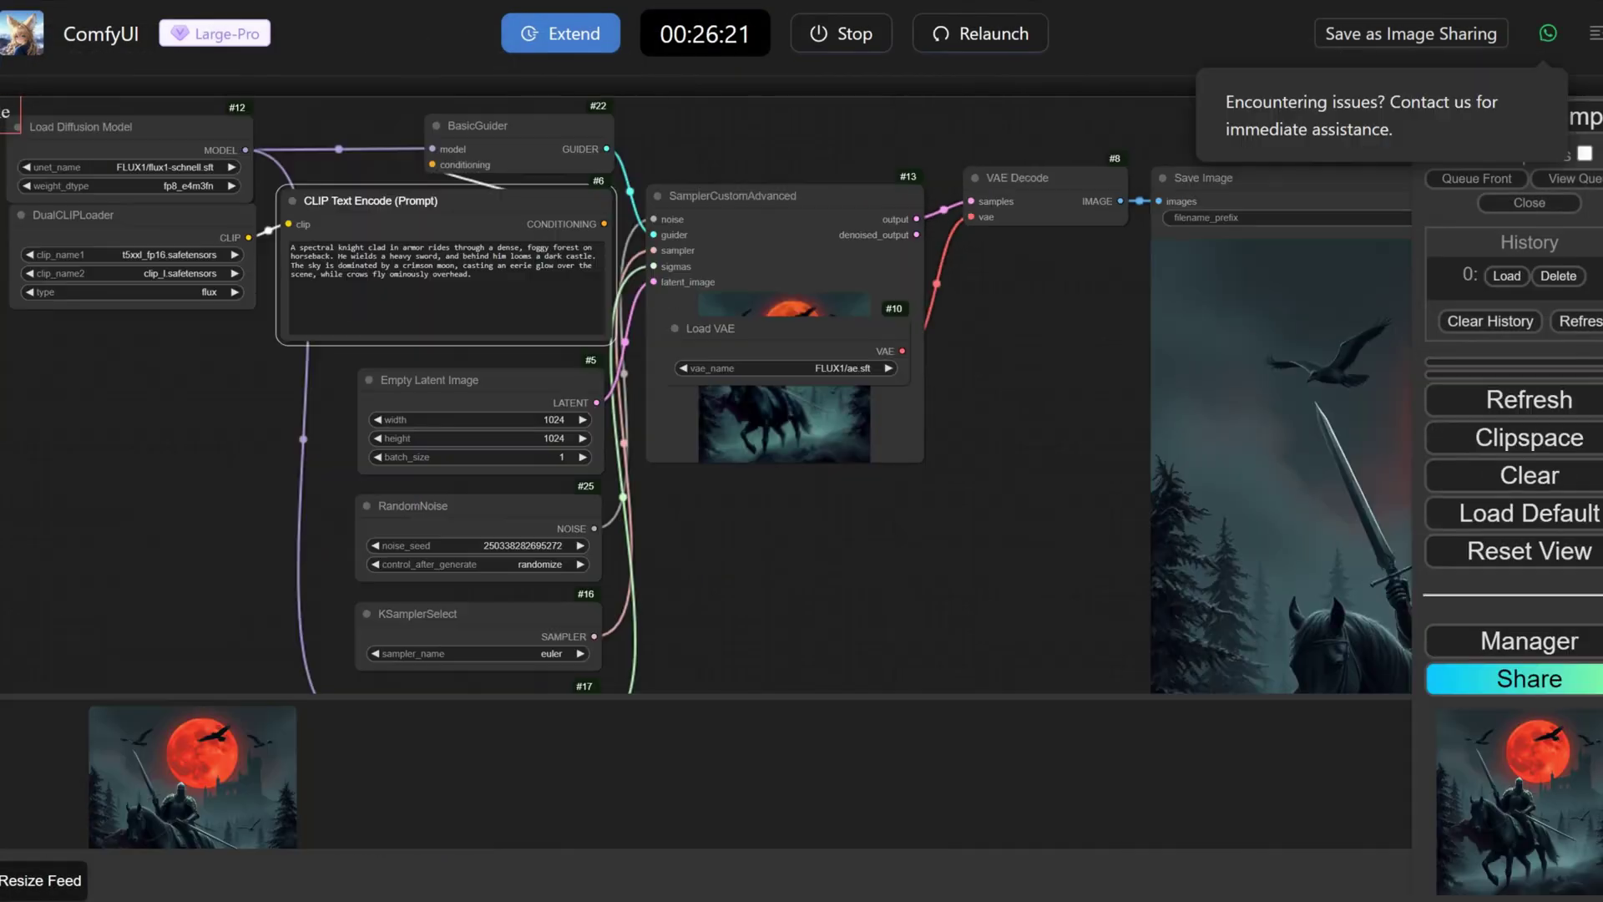
# - Zoom and pan the canvas to inspect the rendered knight image beside the node graph
pyautogui.scroll(-3, 952, 610)
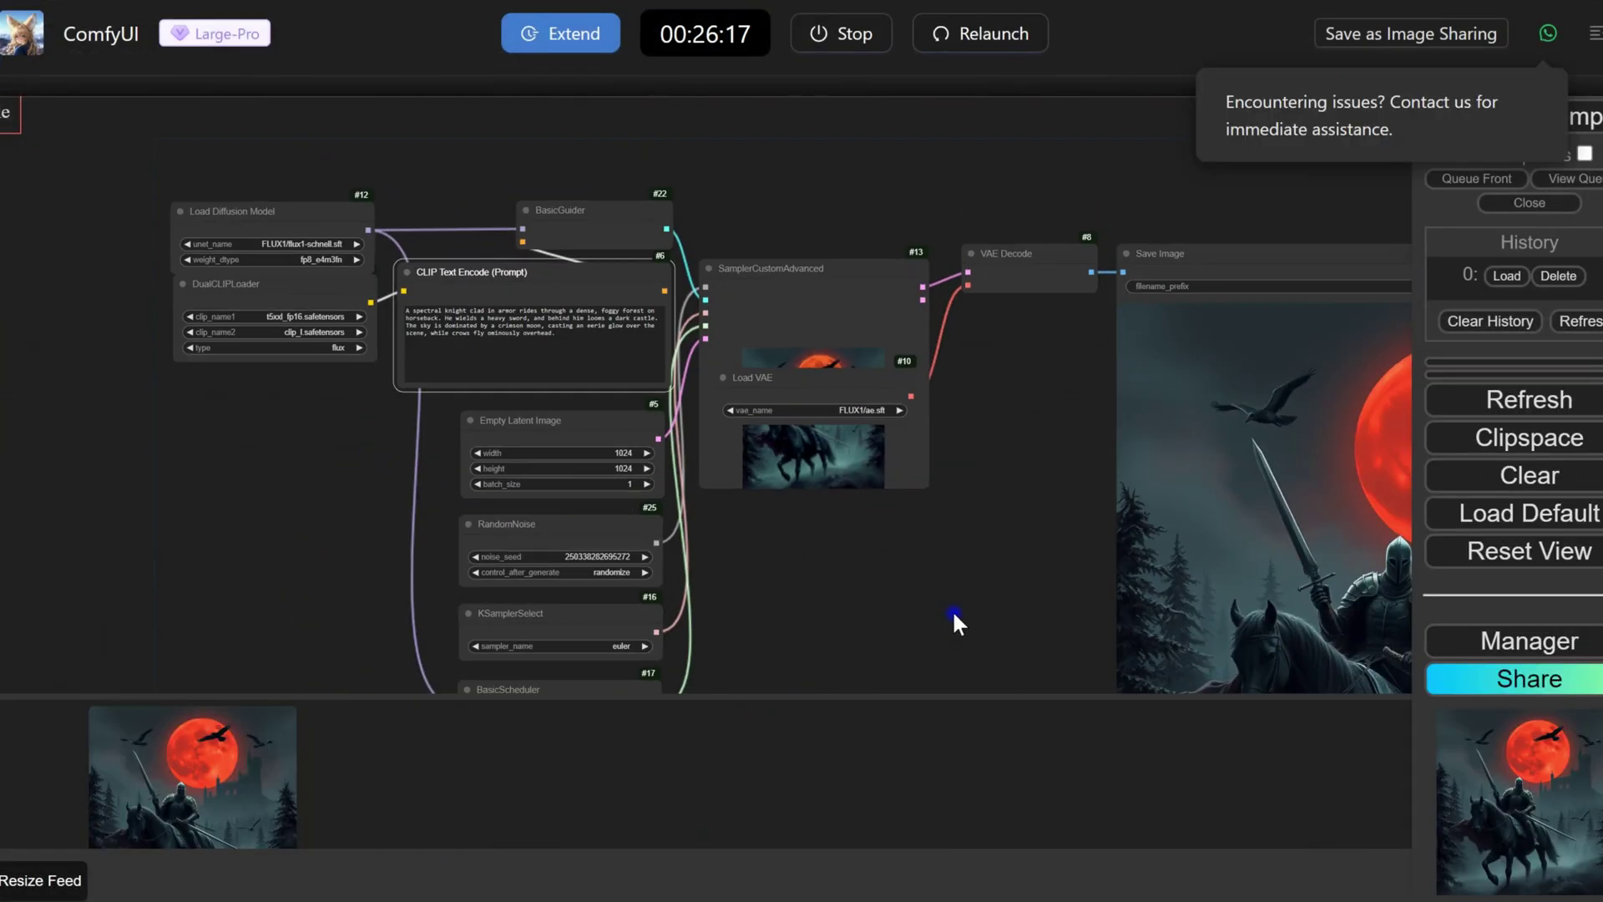
pyautogui.moveTo(952, 609); pyautogui.dragTo(564, 381)
pyautogui.scroll(1, 676, 479)
pyautogui.scroll(2, 676, 479)
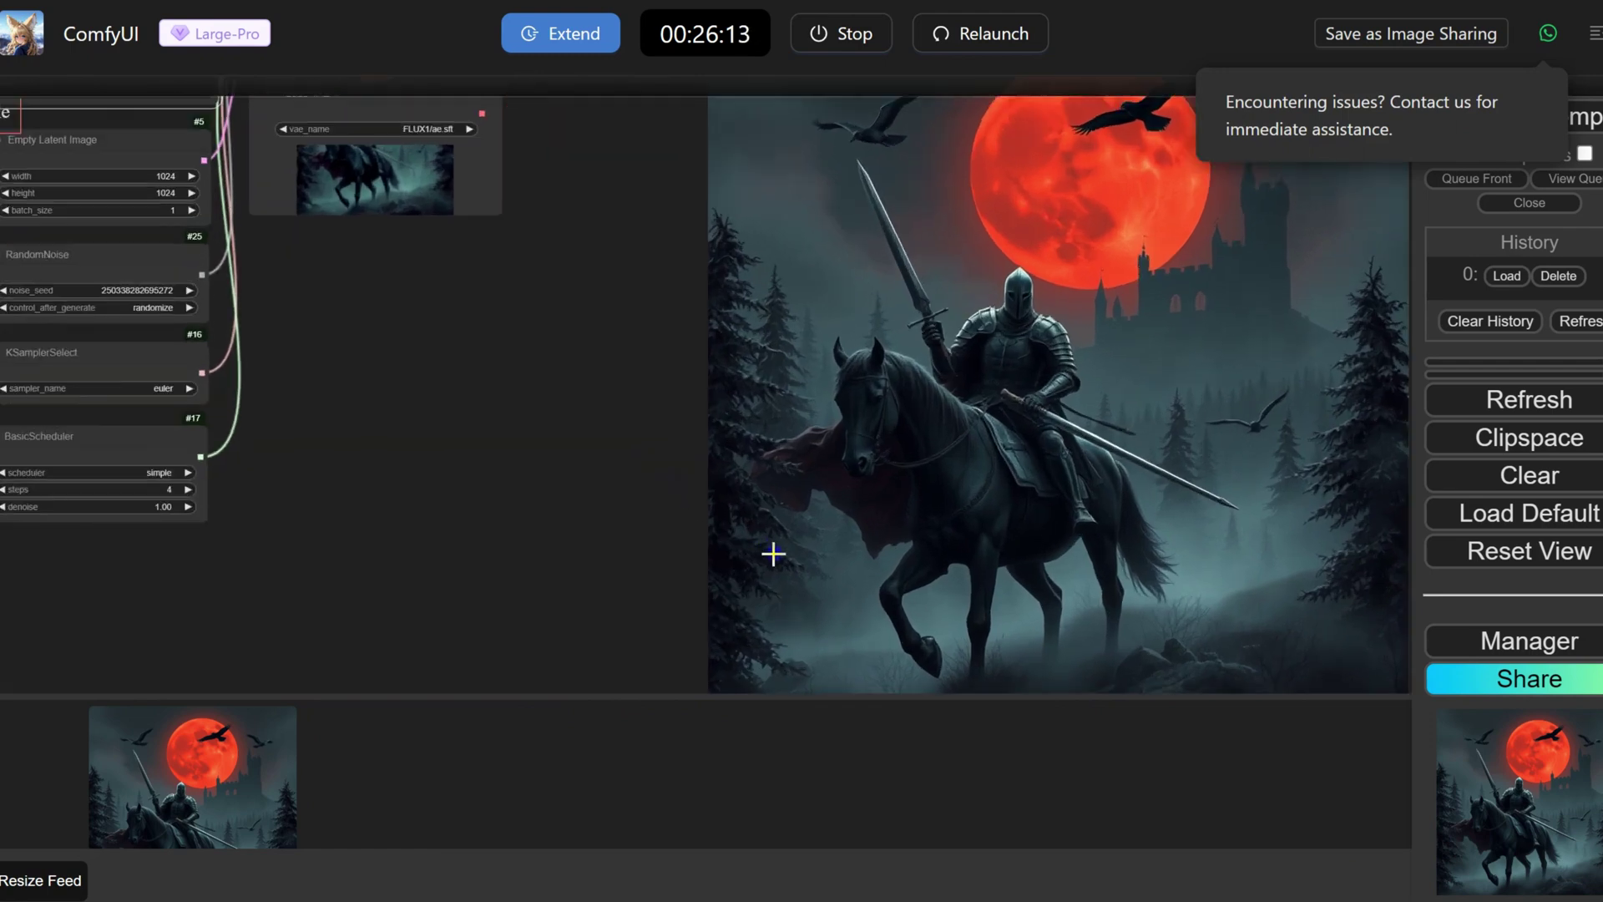
pyautogui.moveTo(615, 542); pyautogui.dragTo(445, 521)
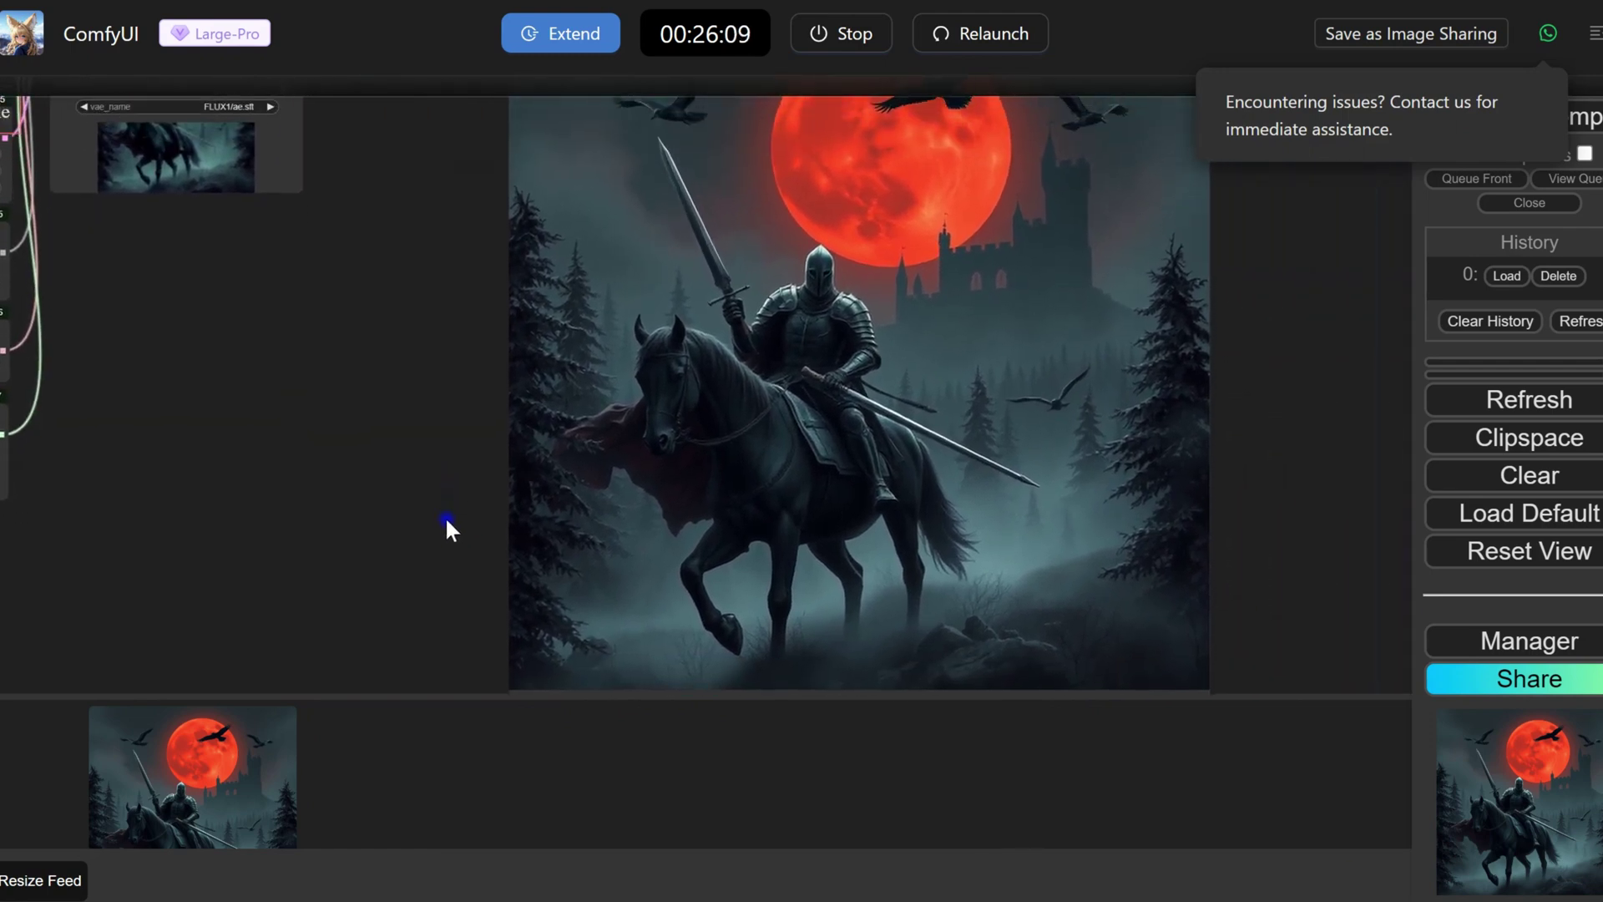
pyautogui.scroll(-3, 444, 516)
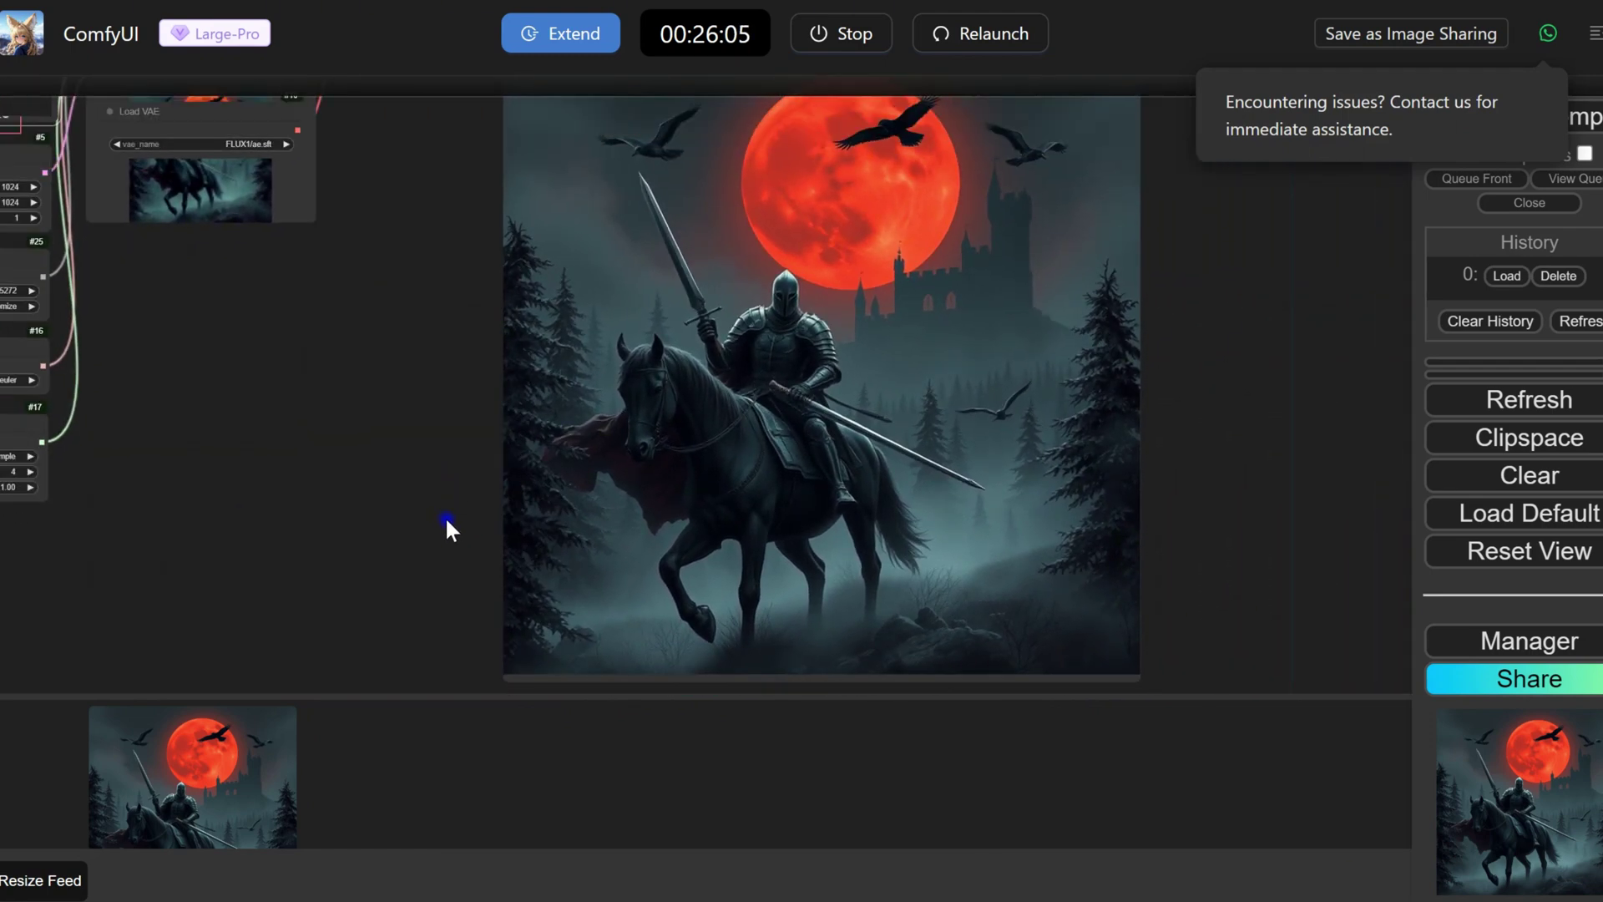
pyautogui.moveTo(425, 533); pyautogui.dragTo(440, 558)
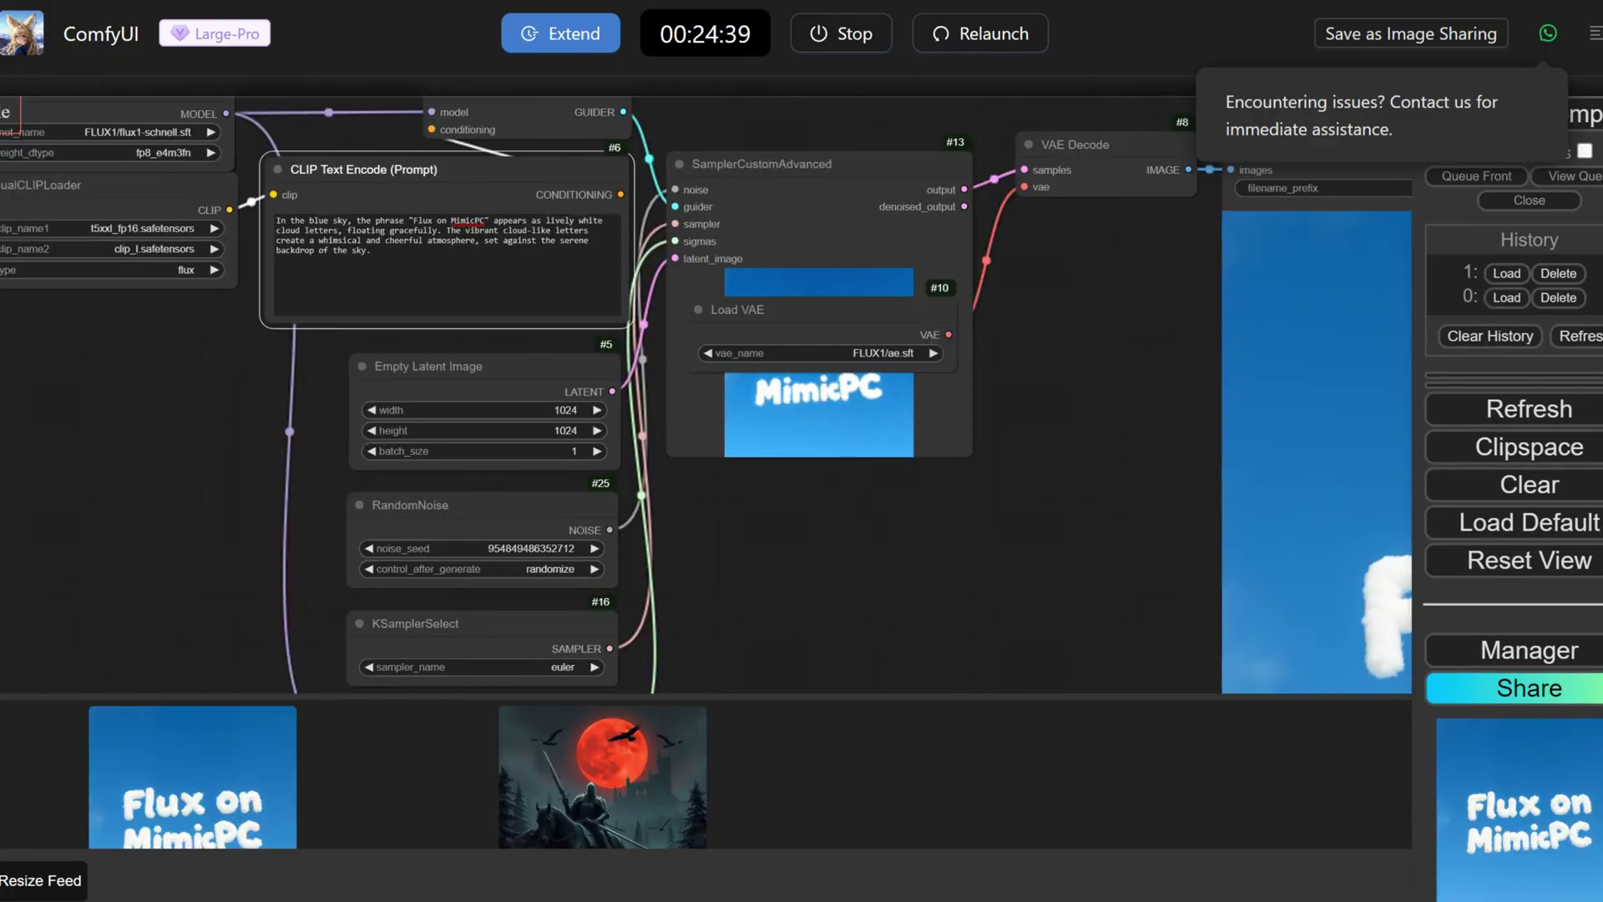
pyautogui.scroll(5, 802, 468)
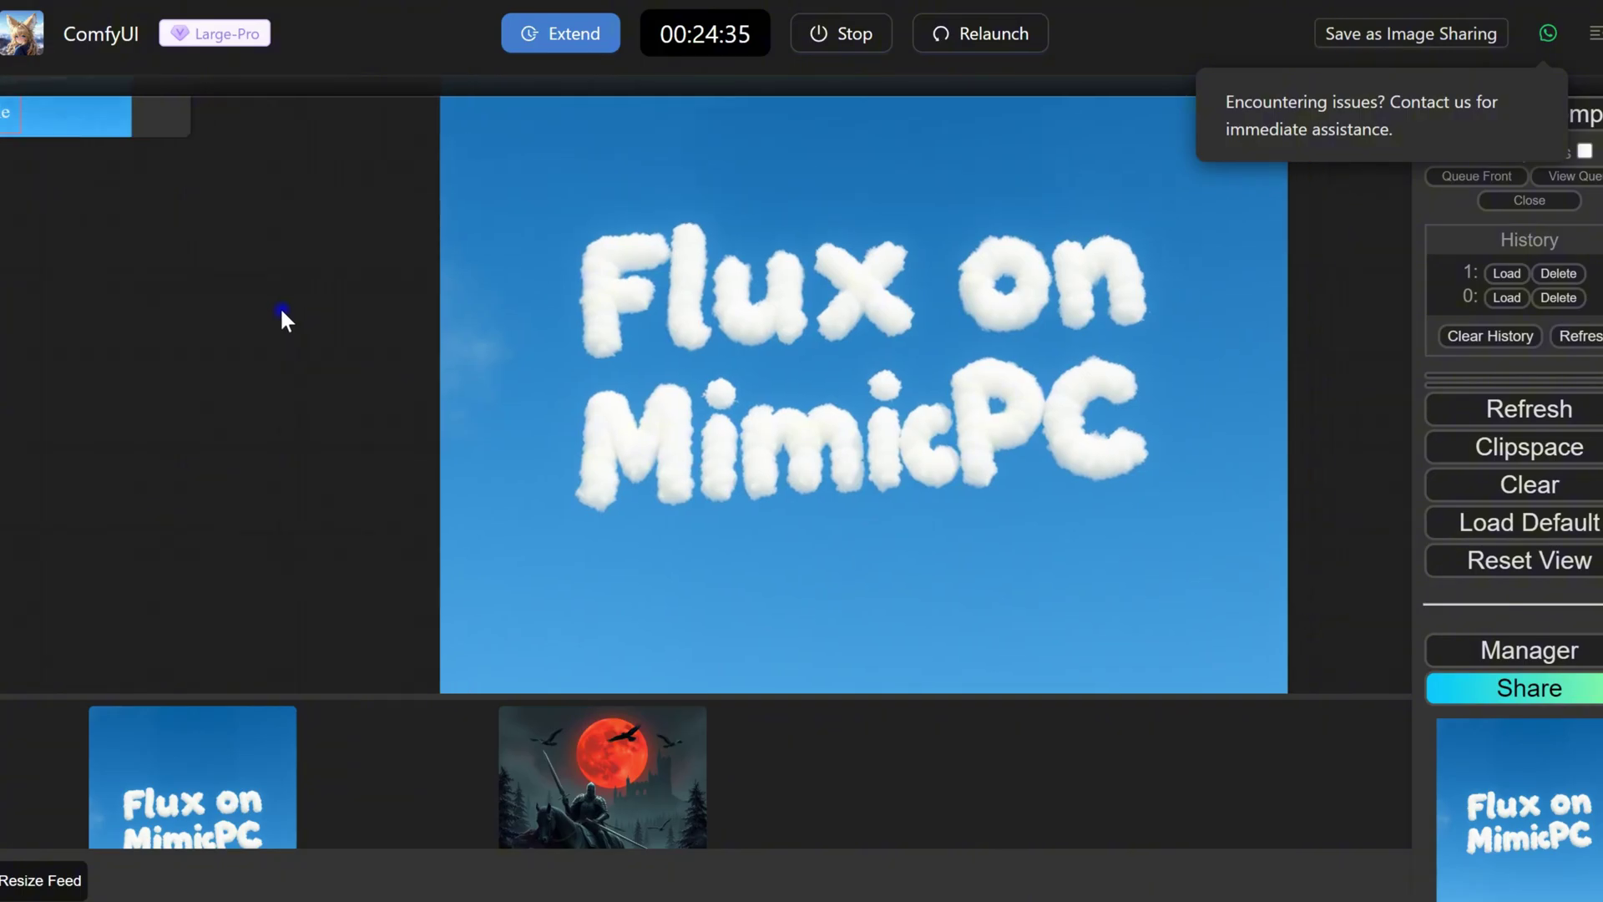